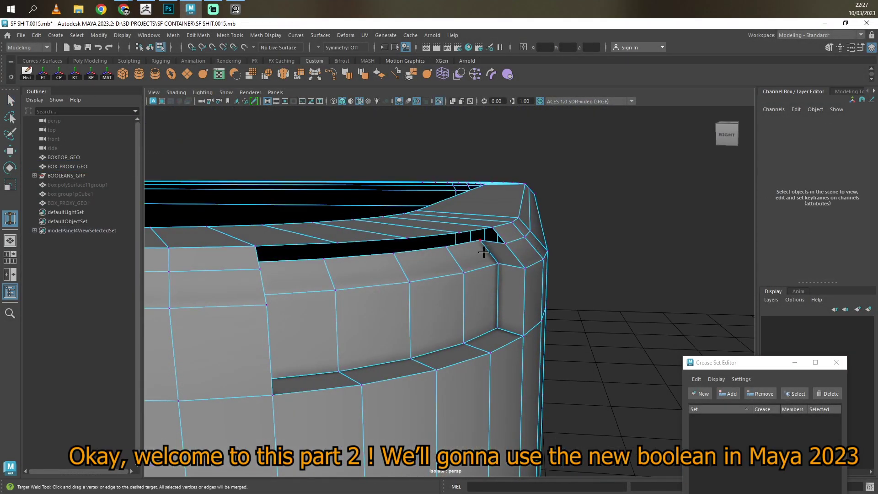
Stand a thin cube cutter, rotated 45 in Y, upright against the container's side for the slot.
left_click_drag(484, 251, 398, 262, "alt")
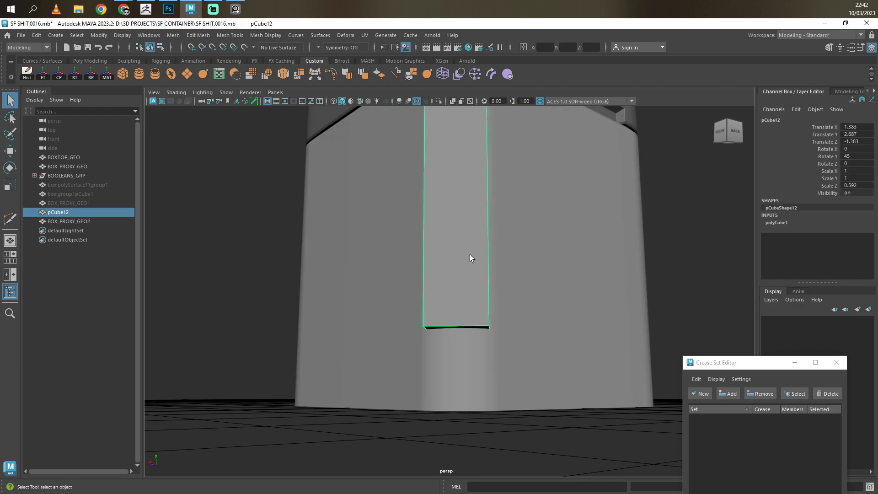
mouse_move(479, 350)
left_mouse_down()
mouse_move(471, 351)
mouse_move(459, 276)
left_mouse_up()
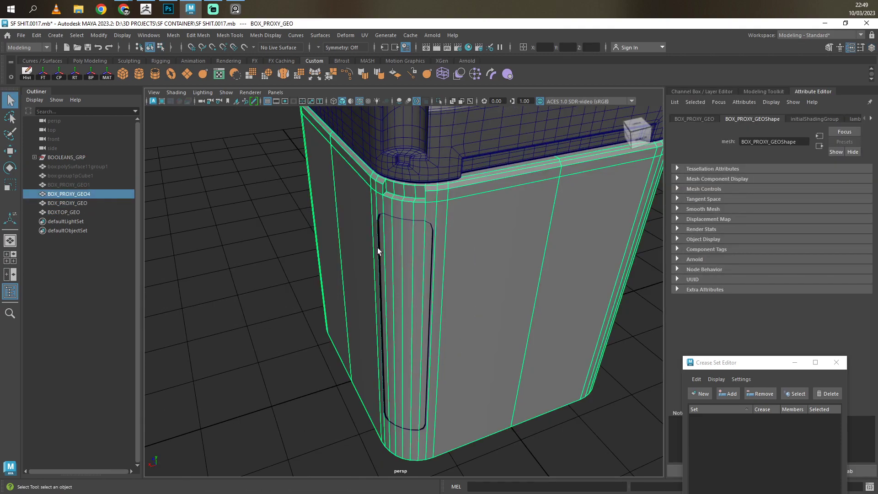
Boolean BOX_PROXY_GEO4 from BOX_PROXY_GEO as Difference (A-B) to cut the corner groove.
left_click(377, 248, "shift")
left_click(247, 76)
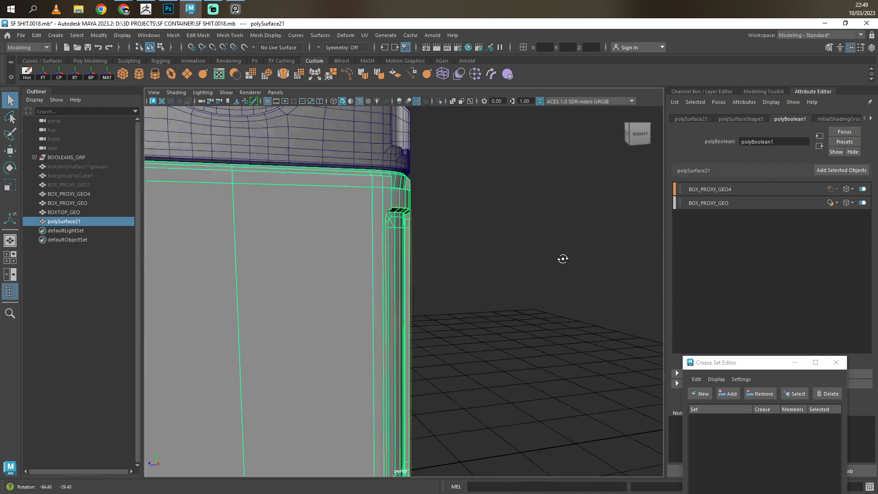
left_click_drag(562, 257, 374, 252, "alt")
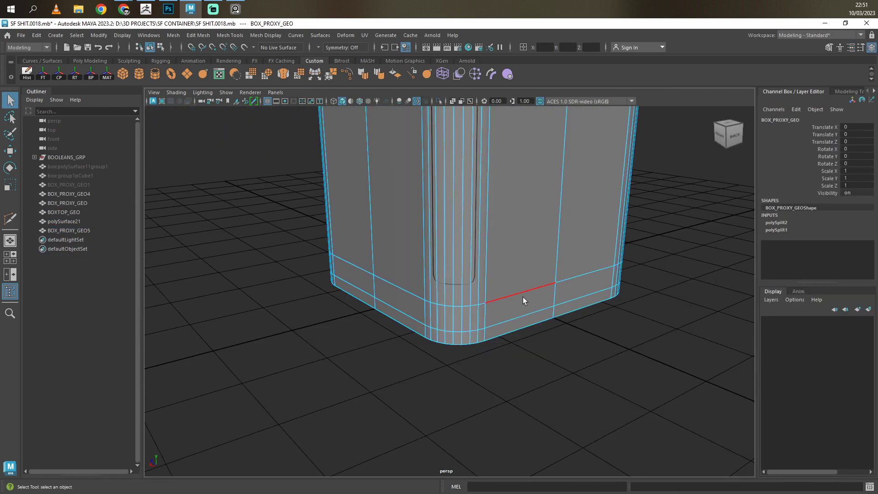
key("F8")
Select the eight faces at the container's bottom corner.
scroll(471, 220, "up", 4)
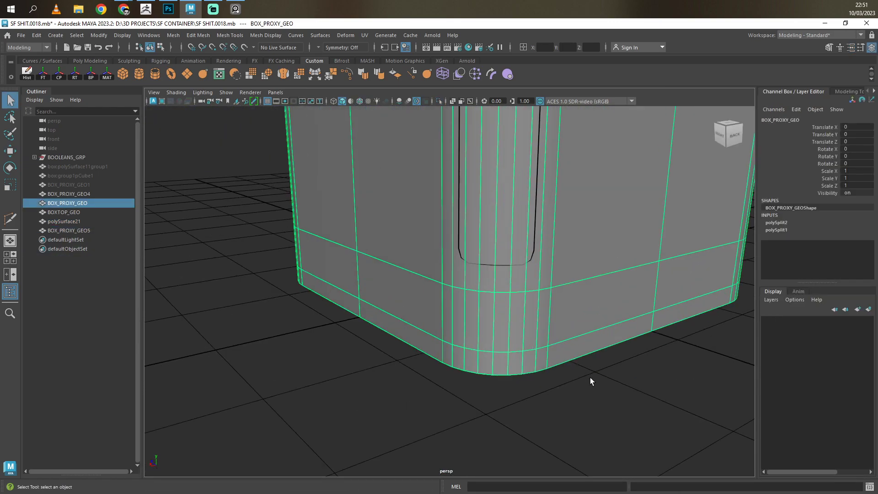
key("F11")
mouse_move(590, 378)
left_mouse_down()
mouse_move(431, 314)
mouse_move(417, 290)
mouse_move(445, 315)
mouse_move(701, 377)
mouse_move(505, 315)
left_mouse_up()
key("F8")
key("w")
Scale the extruded edges under the corner flat into a curved flange.
key("F10")
left_click(330, 291)
key("r")
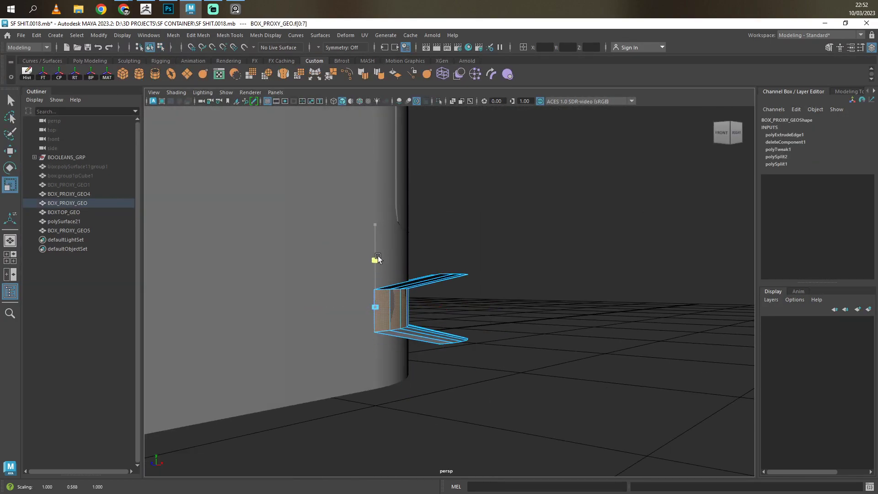
mouse_move(330, 292)
left_mouse_down("alt")
mouse_move(530, 298)
mouse_move(511, 306)
mouse_move(516, 281)
left_mouse_up("alt")
key("F8")
key("w")
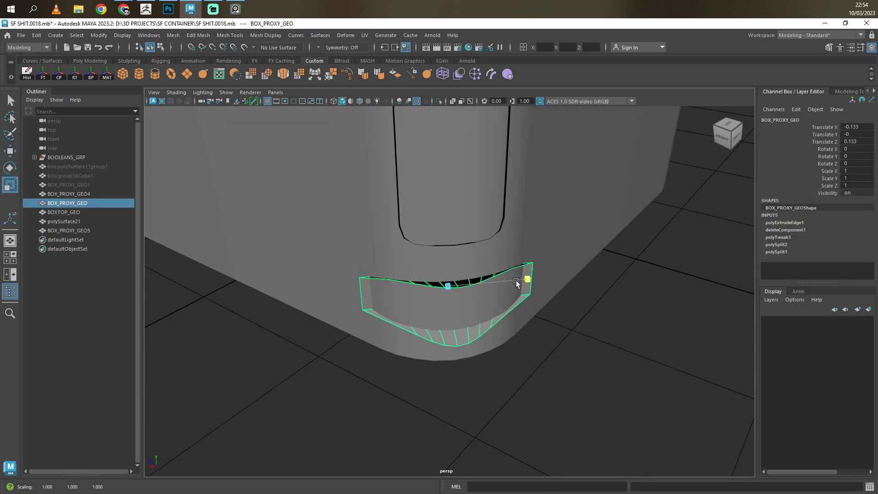
Push the curved flange into the corner and delete the panel's inner edges.
key("q")
key("ctrl+a")
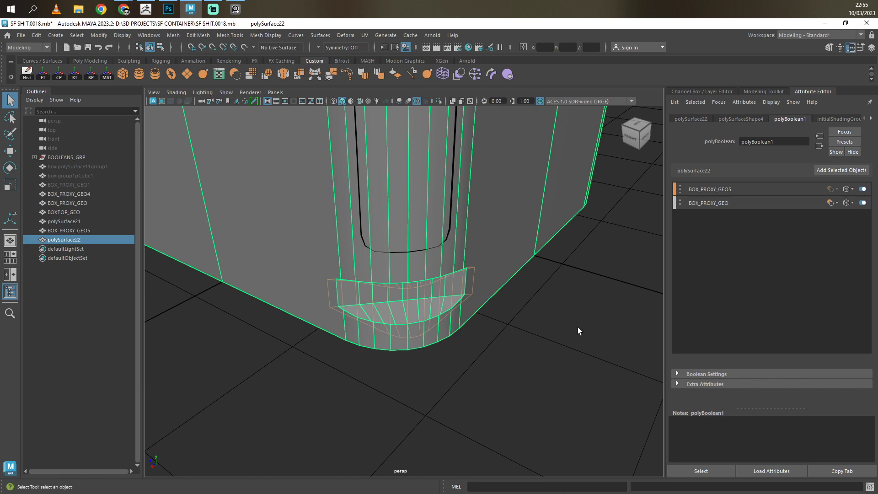
key("ctrl+F10")
key("Delete")
Shrink the panel plane to about half size and raise it toward the top of the face.
key("F8")
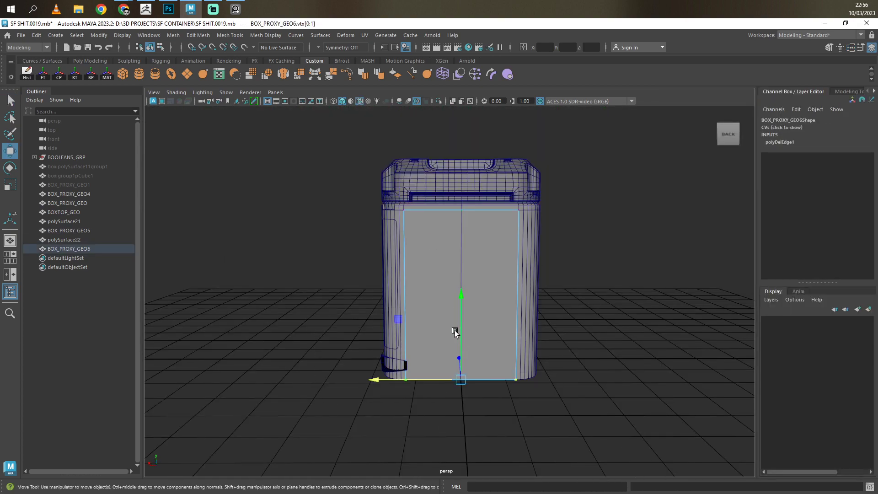
key("f")
key("r")
left_click_drag(469, 251, 415, 245)
key("w")
left_click_drag(465, 229, 470, 196)
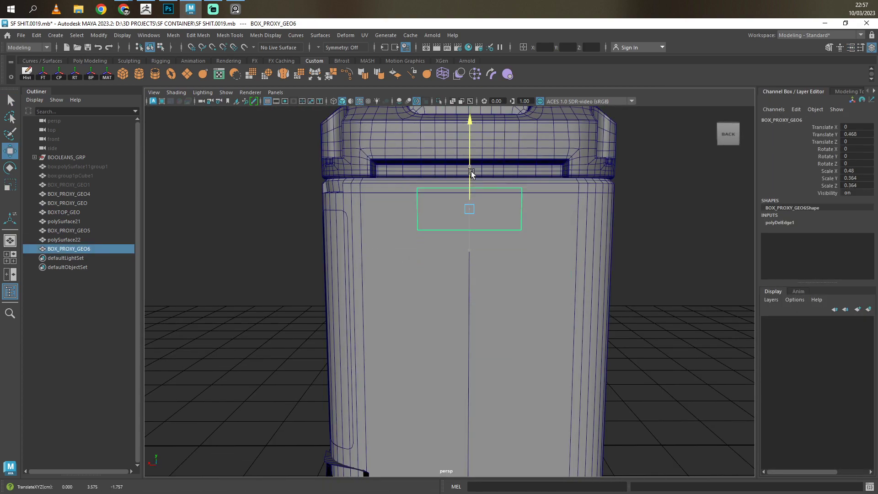
Duplicate the panel and narrow the copy into a small square panel.
key("ctrl+d")
key("r")
left_click_drag(514, 229, 352, 219)
key("w")
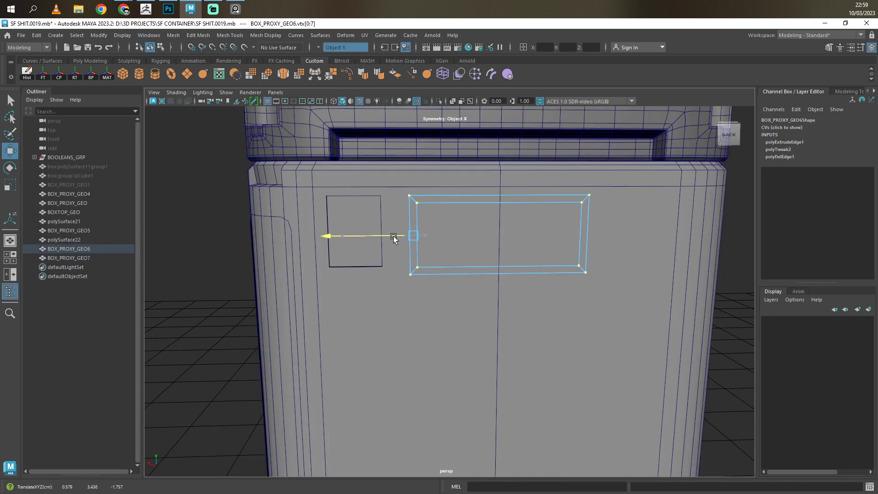
Bevel the panel's corners and add a support edge loop across it.
key("q")
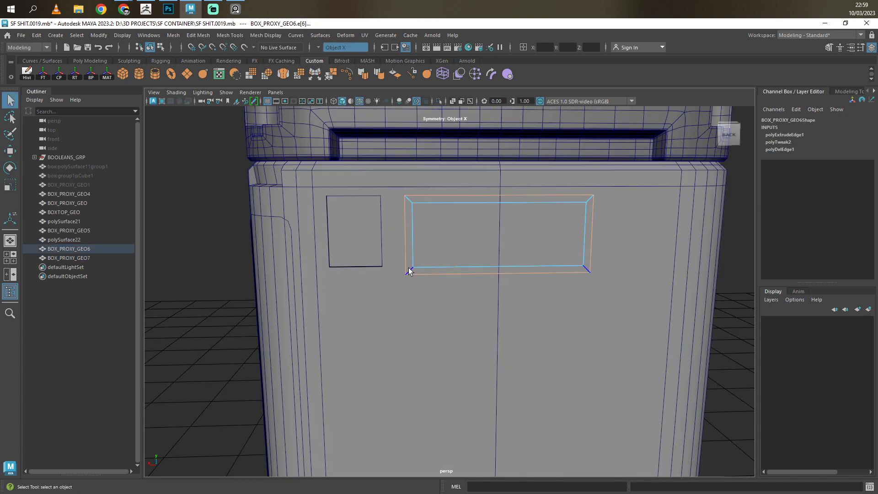
key("ctrl+b")
key("ctrl+1")
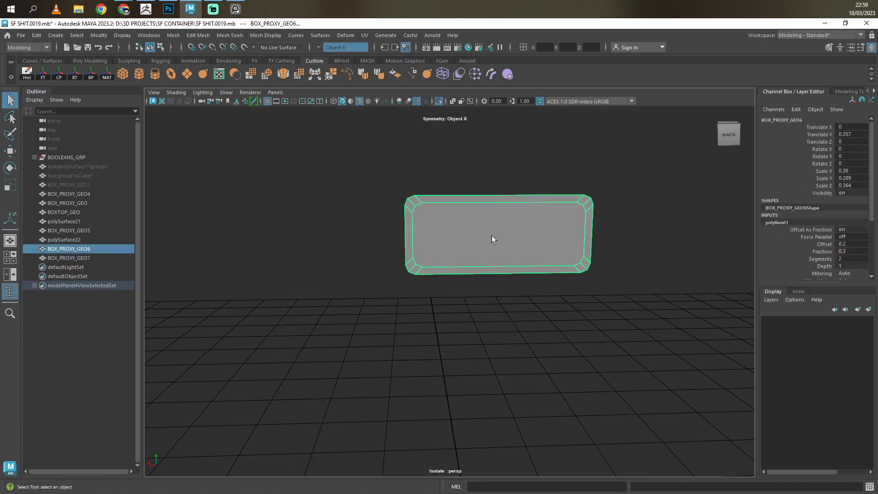
right_click_drag(492, 235, 425, 270, "shift")
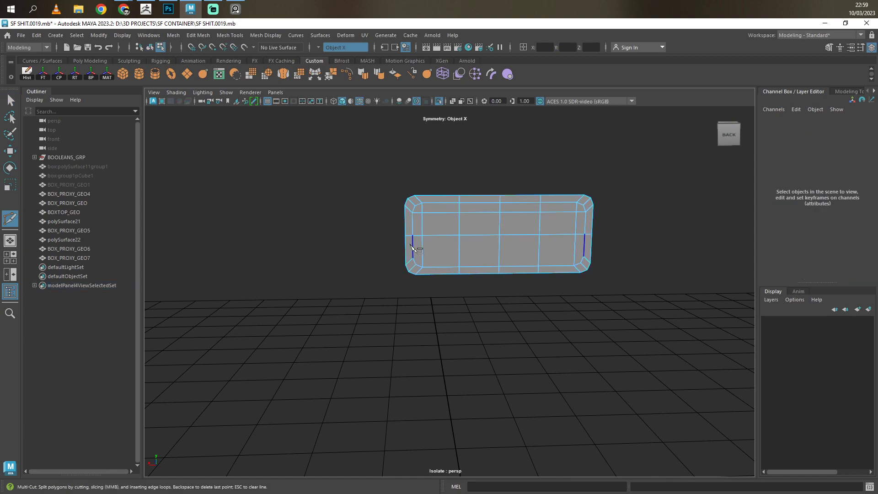
left_click(498, 259, "ctrl")
key("r")
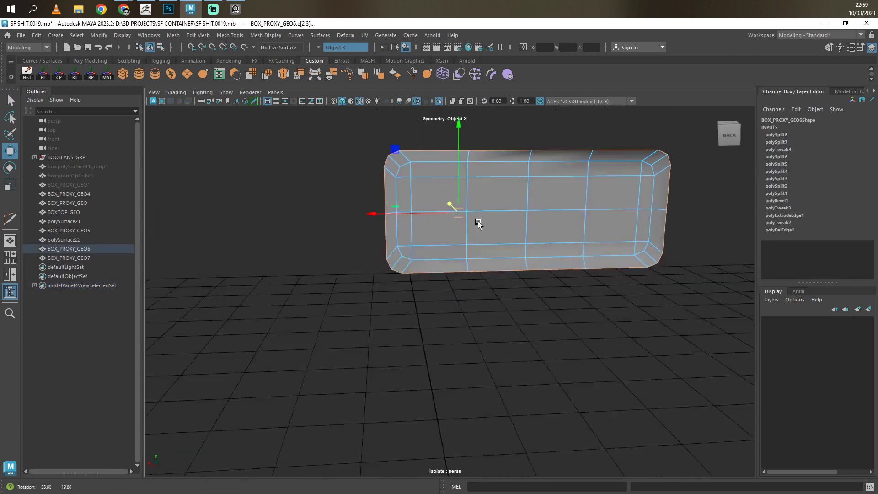
left_click_drag(500, 149, 499, 145)
Boolean-subtract both panels from the container and inspect the top rim.
key("ctrl+1")
key("F8")
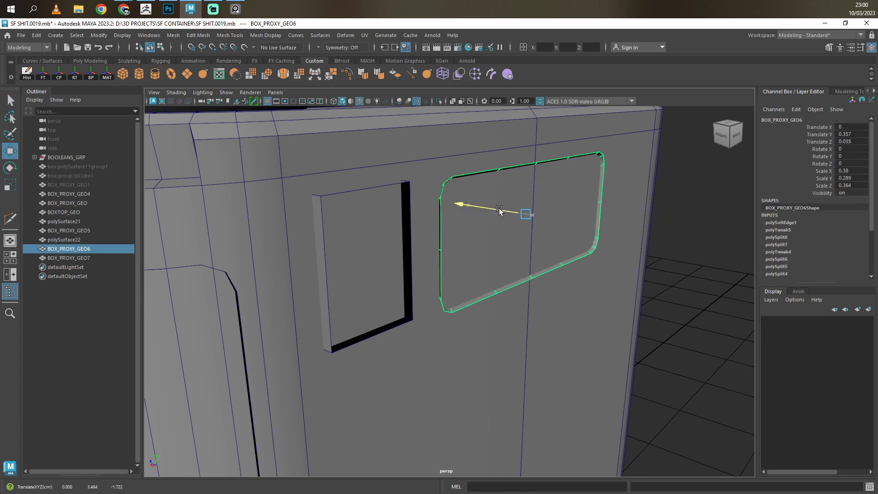
key("q")
left_click(68, 230, "ctrl")
left_click(58, 74)
key("ctrl+1")
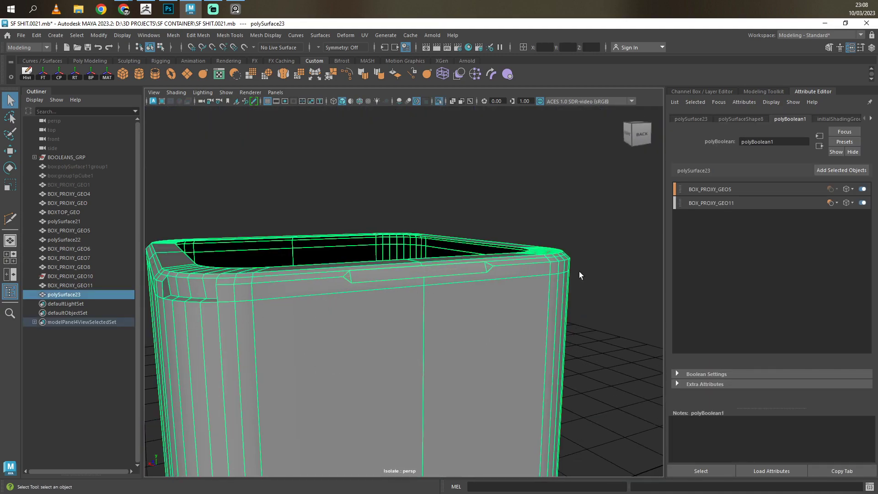
key("F11")
left_click_drag(508, 212, 437, 198, "alt")
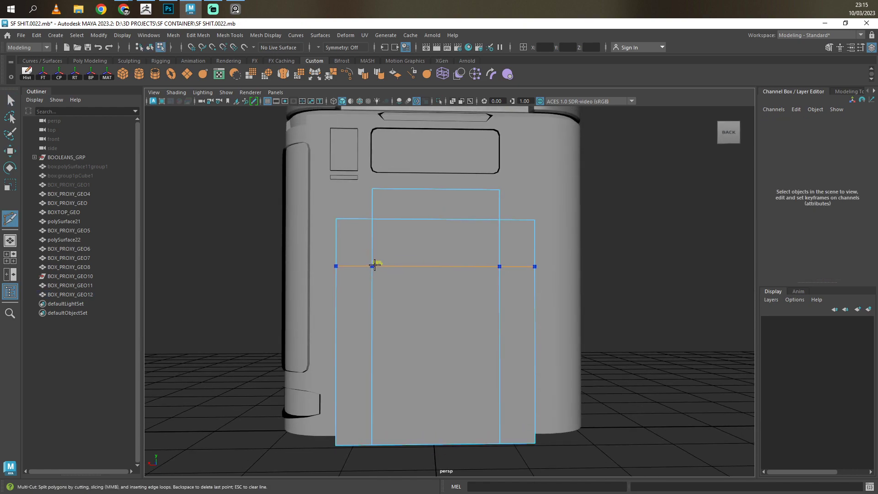
Multi-Cut the notched lower panel outline, mirrored across X, with a cut from the notch to the top edge.
left_click(396, 275)
key("q")
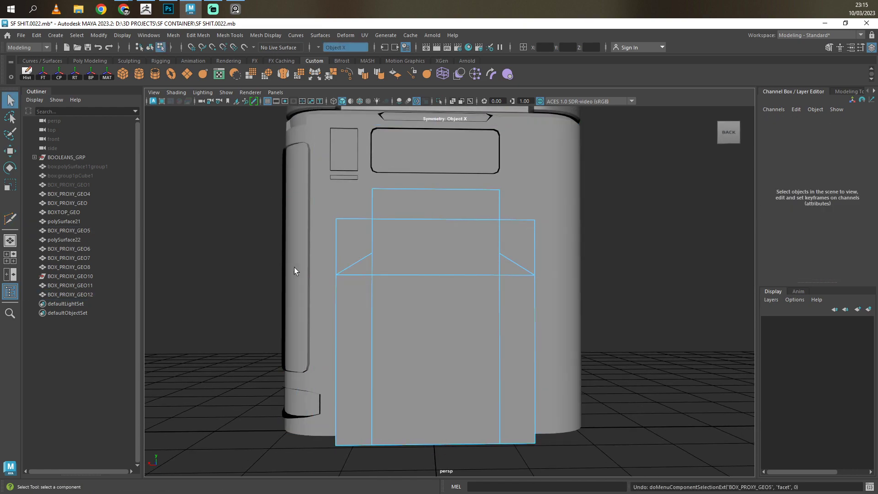
left_click(370, 292)
scroll(370, 293, "up", 3)
right_click_drag(410, 284, 373, 220, "shift")
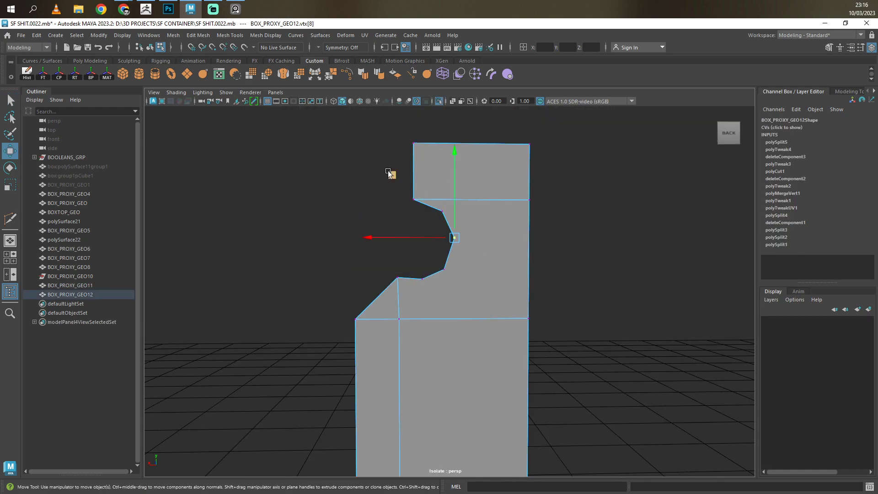
left_click(452, 232)
key("w")
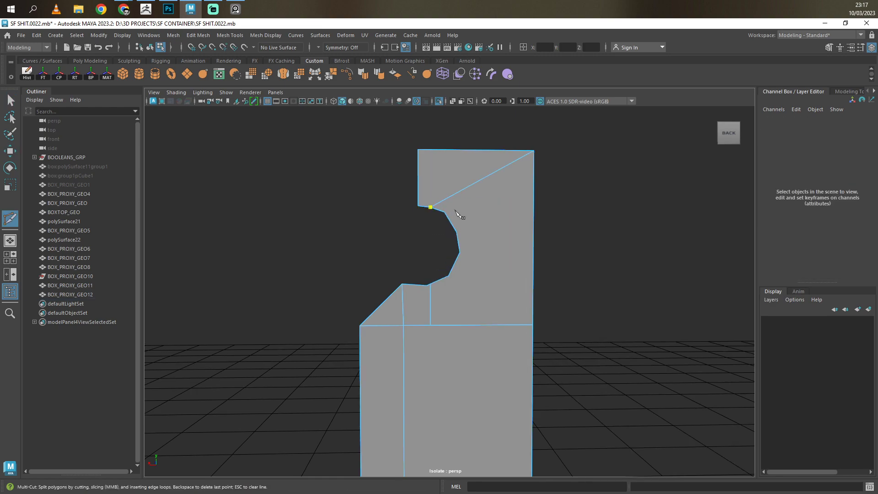
left_click(445, 211)
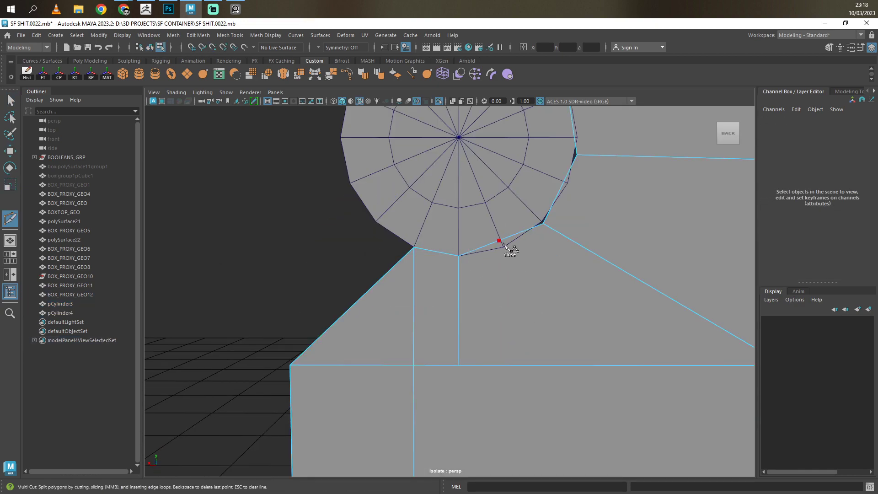
Adjust the vertex beside the round hole, bevel at 0.1 fraction, and subtract the panel from the container.
key("F9")
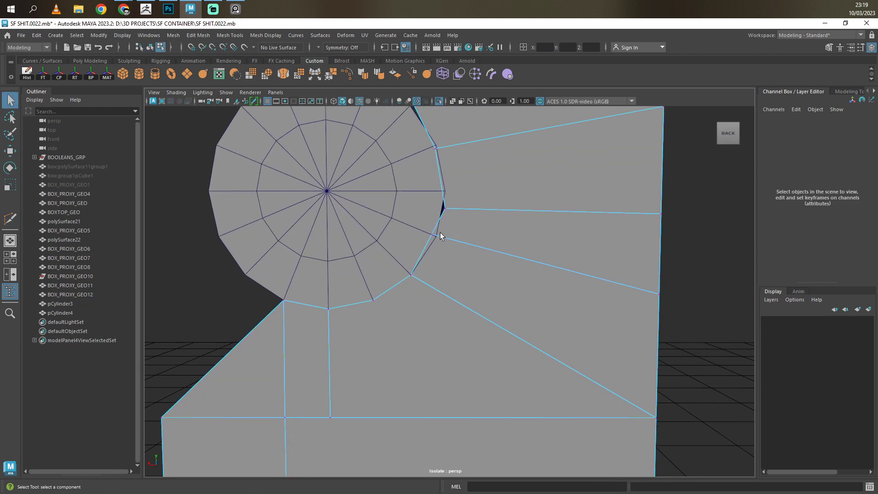
left_click(450, 195)
key("w")
scroll(454, 238, "up", 2)
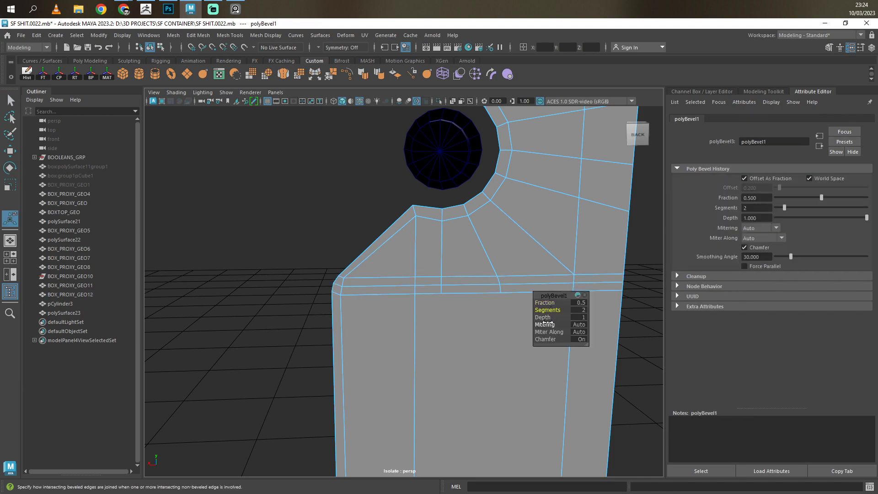
left_click_drag(550, 307, 466, 292)
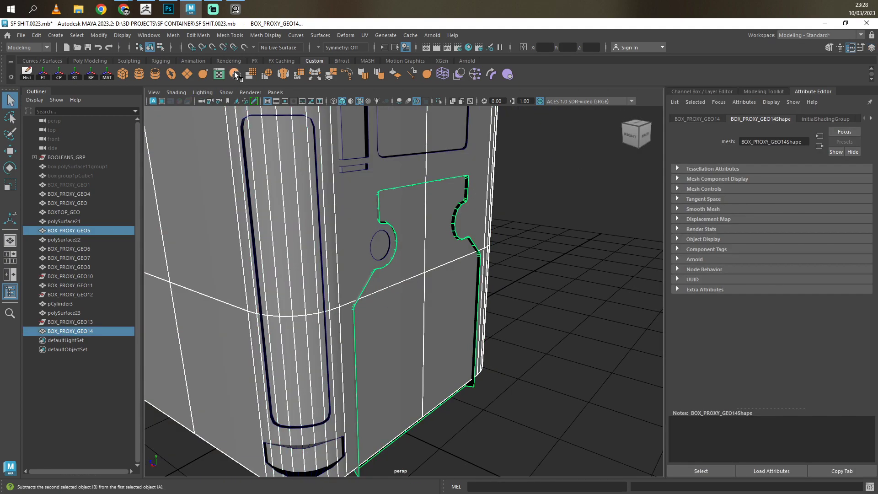
left_click(234, 75)
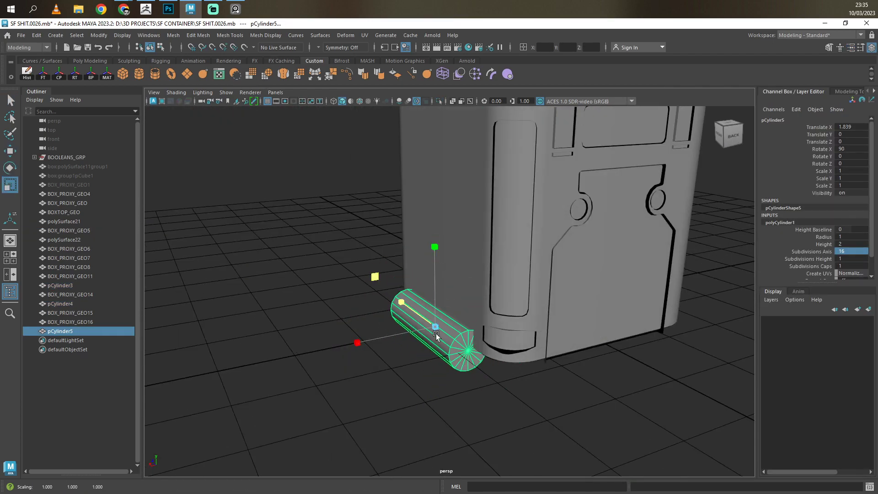
Delete the cylinder's cap-centre vertices and extrude its open edge loop into an upright strip.
key("F9")
key("q")
mouse_move(361, 293)
left_mouse_down("alt")
mouse_move(365, 272)
mouse_move(356, 302)
left_mouse_up("alt")
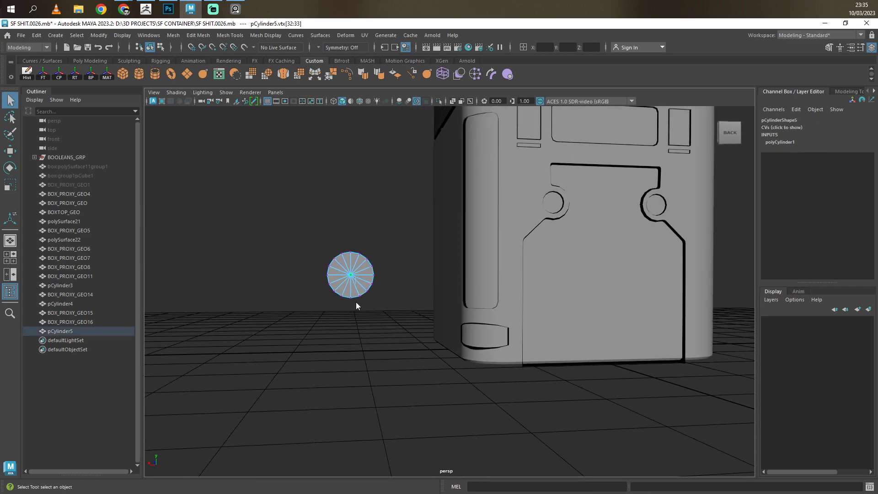
key("Delete")
mouse_move(351, 235)
left_mouse_down("alt")
mouse_move(377, 277)
mouse_move(426, 293)
mouse_move(454, 195)
mouse_move(437, 283)
mouse_move(488, 323)
left_mouse_up("alt")
double_click(451, 305)
key("ctrl+e")
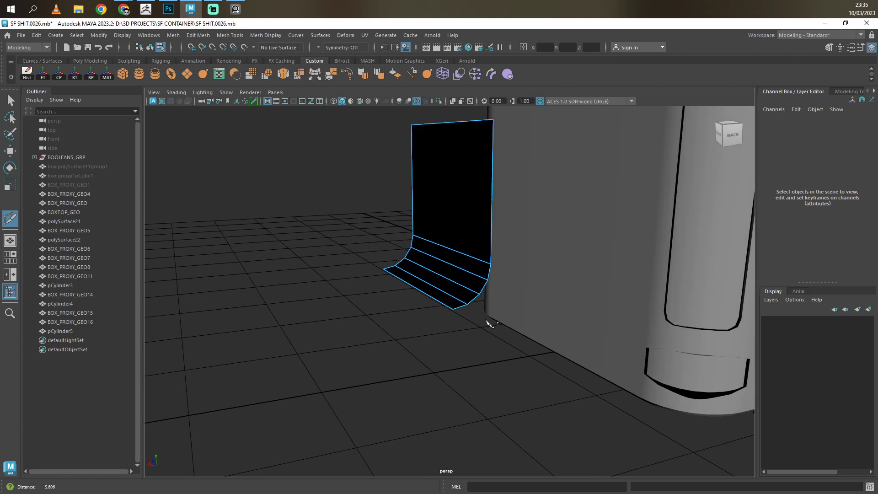
Delete the stray edge from the bent strip.
key("w")
left_click_drag(375, 311, 451, 328, "alt")
key("q")
scroll(539, 305, "up", 5)
scroll(539, 309, "up", 3)
key("Delete")
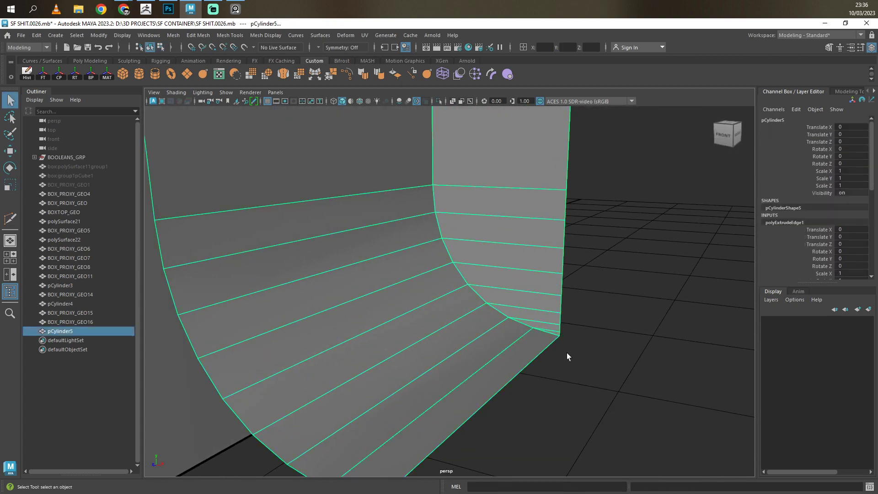
right_click_drag(567, 352, 548, 329, "shift")
key("q")
scroll(456, 271, "down", 5)
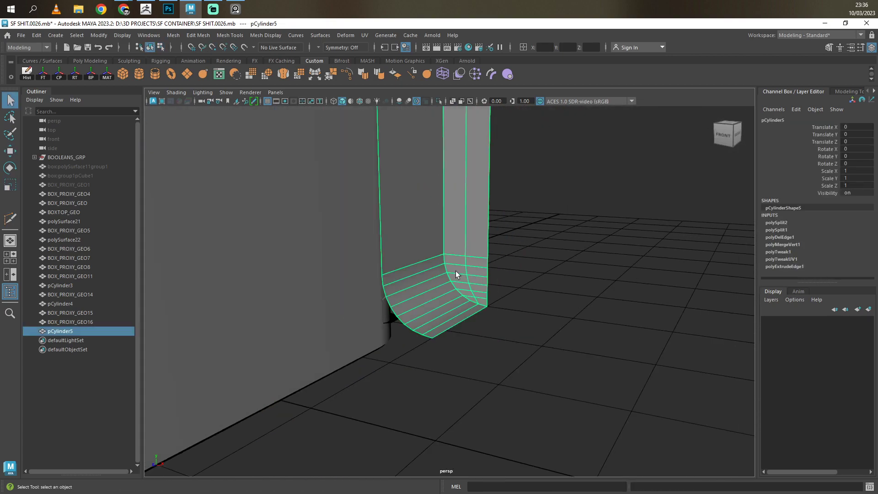
left_click_drag(455, 271, 480, 284, "alt")
scroll(527, 287, "up", 5)
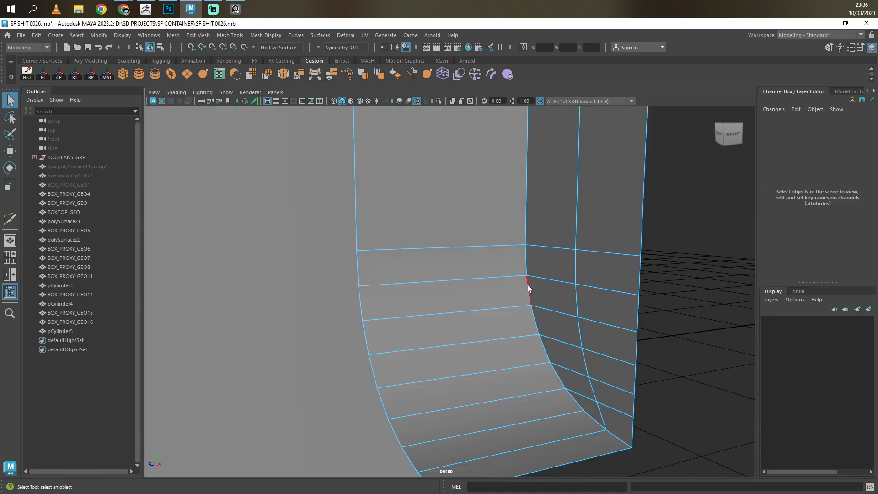
Collapse the two redundant edge rows and reshape the edge loop to follow the curve.
left_click(528, 284)
right_click_drag(527, 284, 530, 338, "shift")
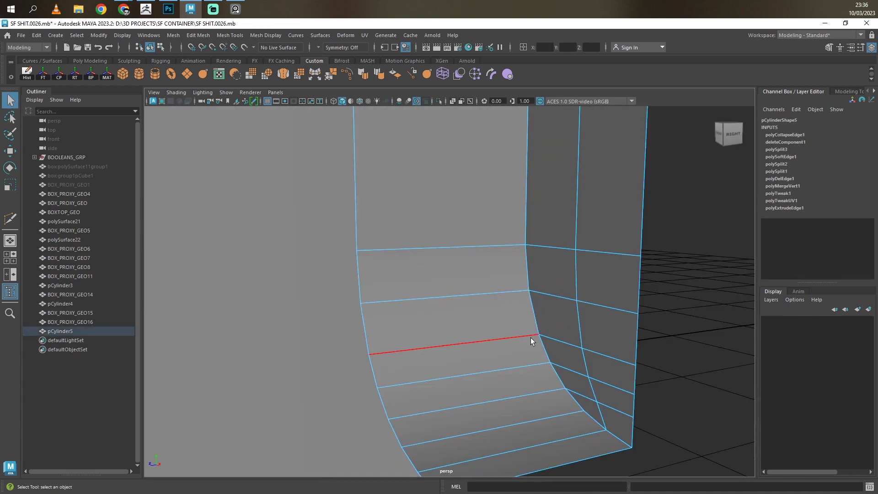
right_click_drag(554, 373, 555, 423, "shift")
right_click_drag(417, 452, 526, 395, "shift")
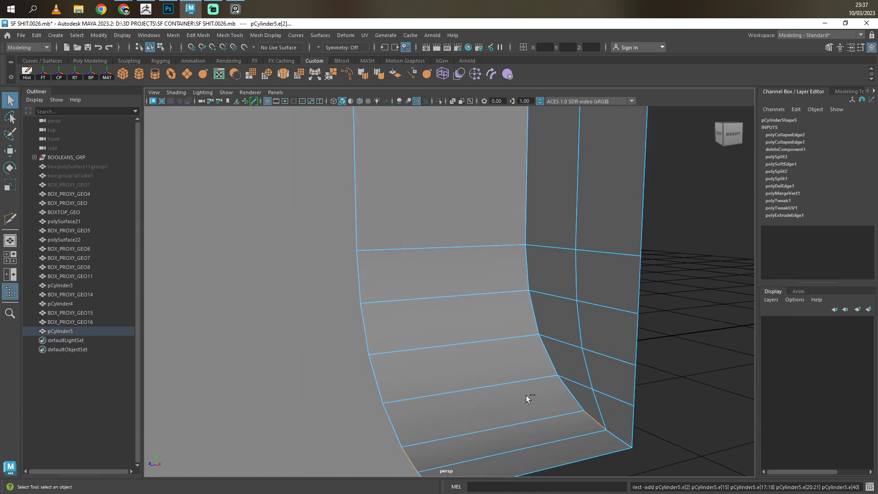
left_click_drag(526, 395, 514, 378, "alt")
left_click(436, 329)
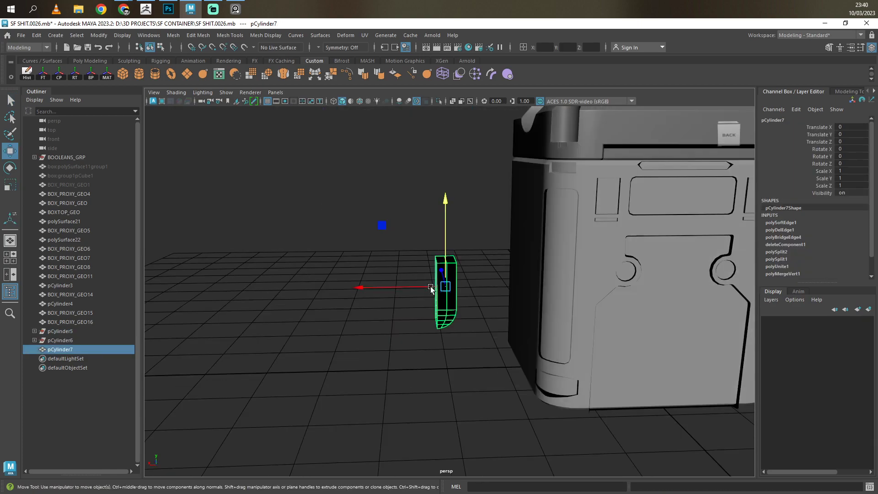
Move the curved cutter along X beside the container, extrude its edges, and revert the mirrored scale.
left_click_drag(430, 287, 474, 281)
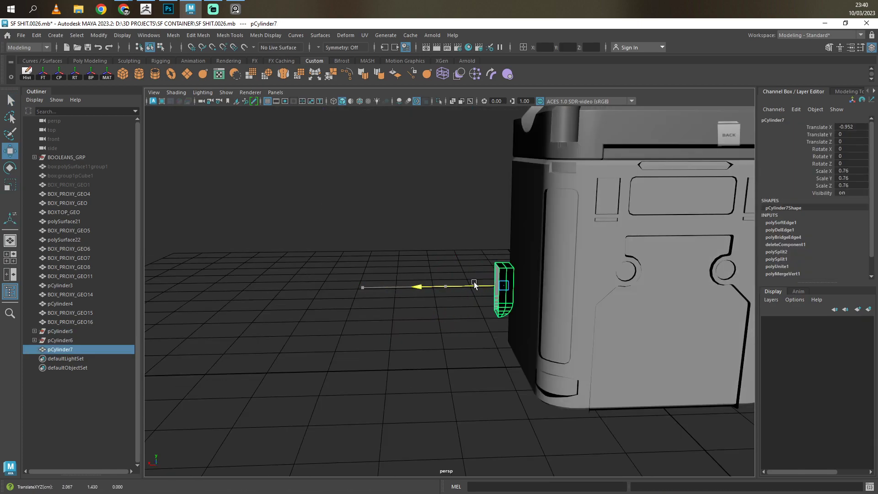
mouse_move(546, 289)
left_mouse_down("shift")
mouse_move(503, 285)
mouse_move(510, 266)
left_mouse_up("shift")
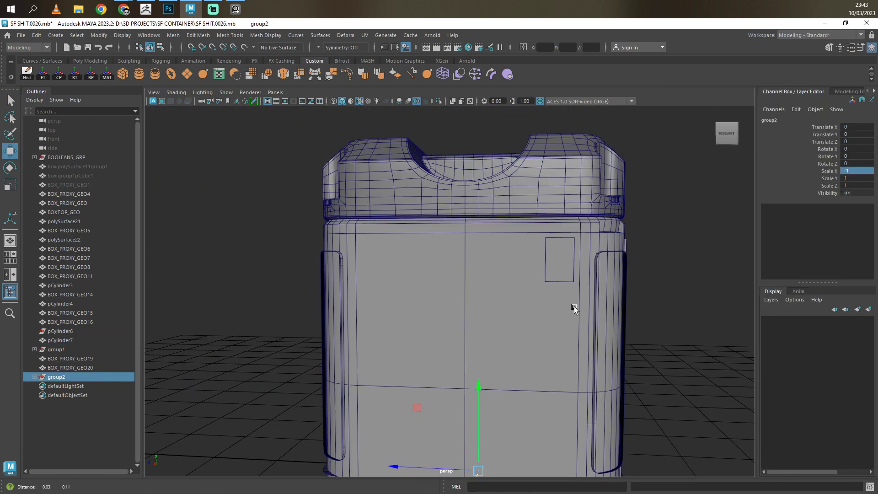
left_click(861, 185)
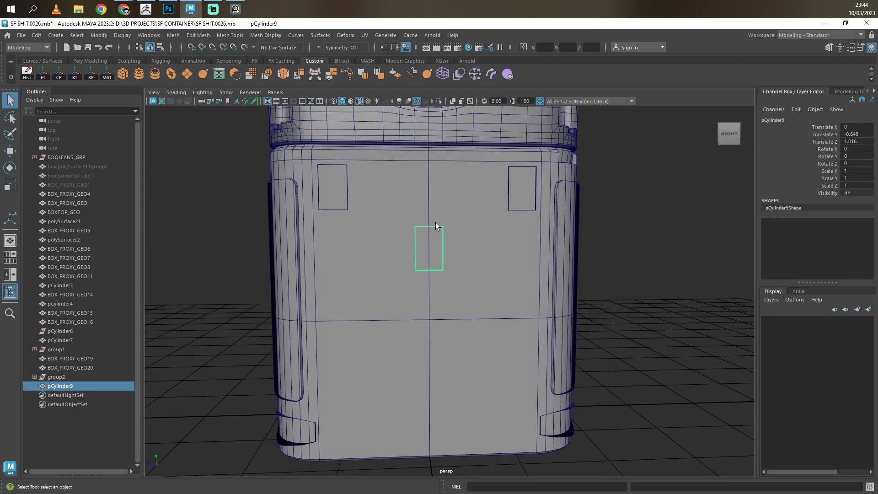
Widen the rectangular cutter symmetrically, then isolate the round cylinder cutter.
left_click_drag(435, 223, 402, 274)
left_click_drag(376, 246, 283, 240)
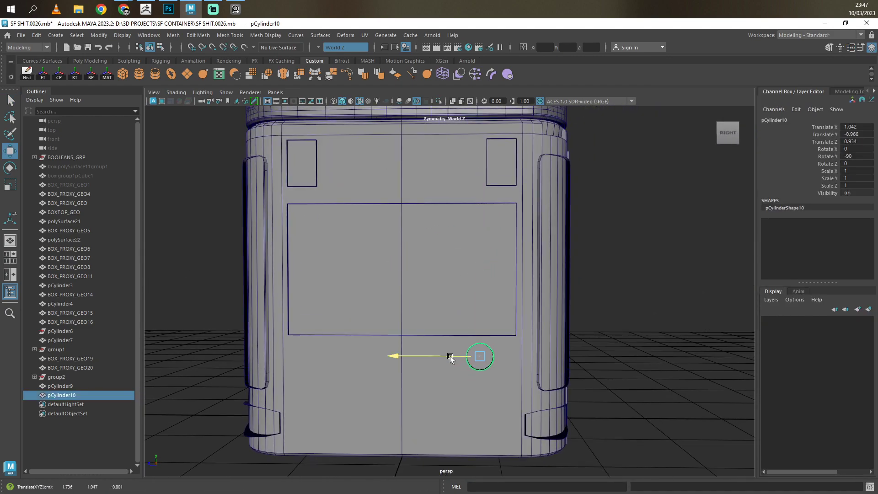
key("ctrl+1")
key("f")
left_click_drag(501, 288, 526, 361, "alt")
Add an edge loop around the cylinder cutter.
key("ctrl+d")
right_click_drag(461, 320, 463, 321, "shift")
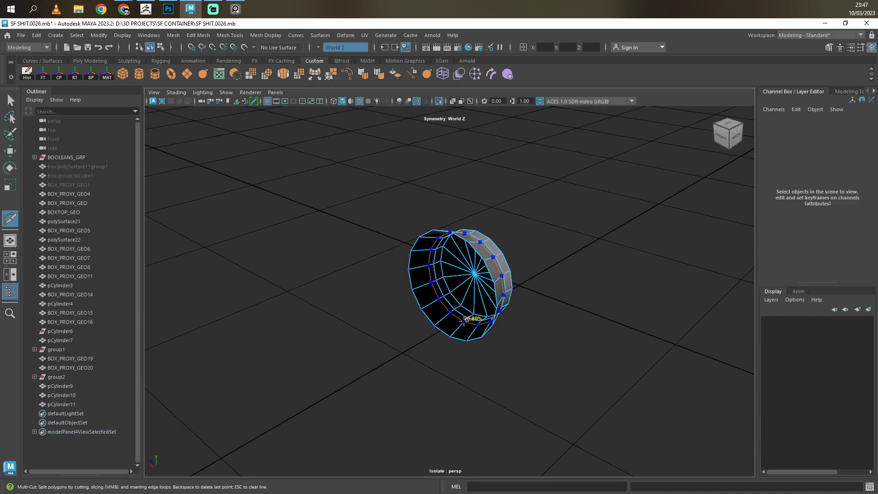
left_click(463, 322, "ctrl")
key("q")
mouse_move(463, 322)
left_mouse_down("alt")
mouse_move(455, 412)
mouse_move(460, 314)
left_mouse_up("alt")
Extrude the cylinder's bottom face down into a slot, forming a keyhole shape.
key("F11")
left_click(448, 326)
key("ctrl+e")
key("r")
left_click(454, 390)
key("F10")
double_click(467, 284)
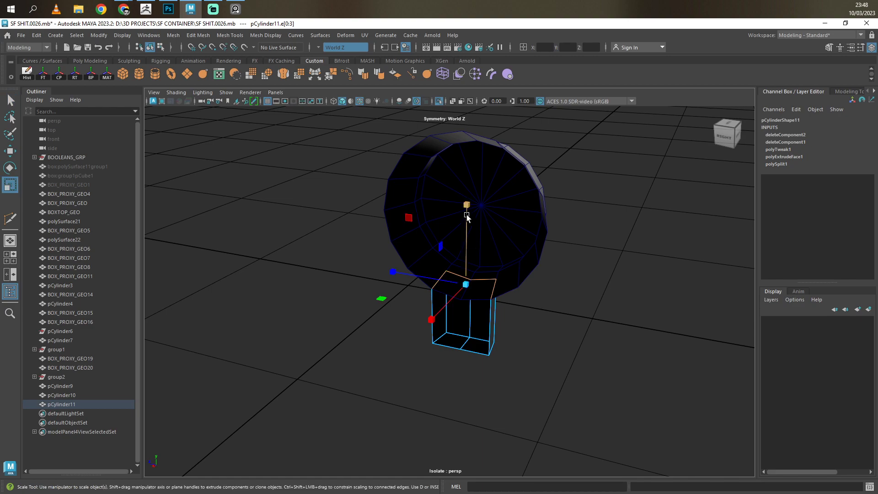
Position the keyhole cutter against the container side near its base.
key("ctrl+1")
key("F8")
key("w")
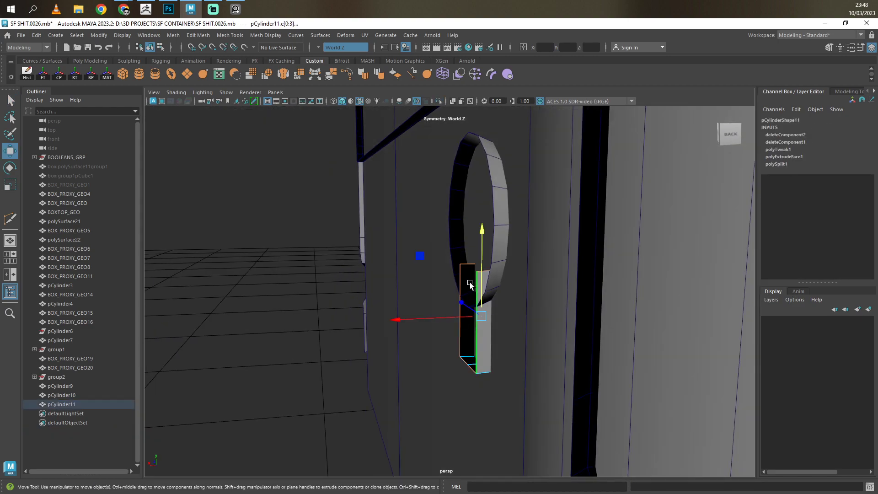
key("q")
left_click_drag(463, 314, 506, 296, "alt")
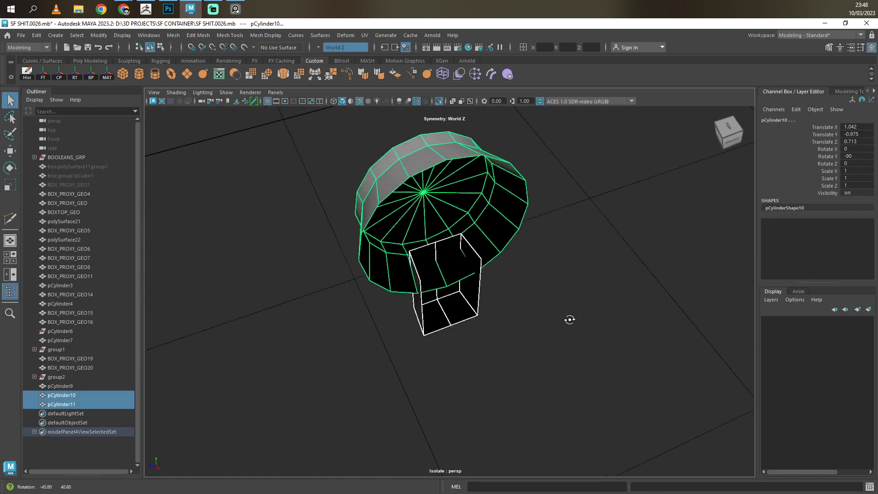
mouse_move(499, 125)
left_mouse_down()
mouse_move(493, 322)
mouse_move(422, 234)
left_mouse_up()
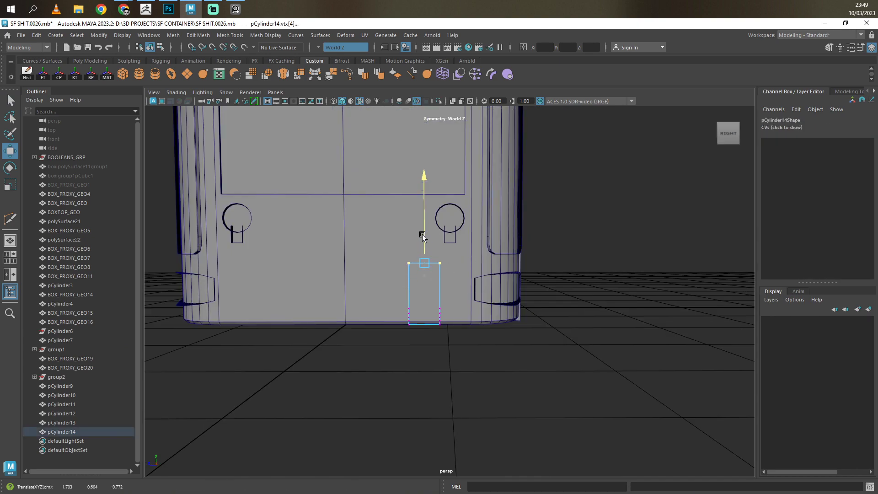
key("q")
left_click_drag(393, 295, 424, 321)
Duplicate the slot cutter and mirror the copy with Scale X -1.
key("F8")
key("w")
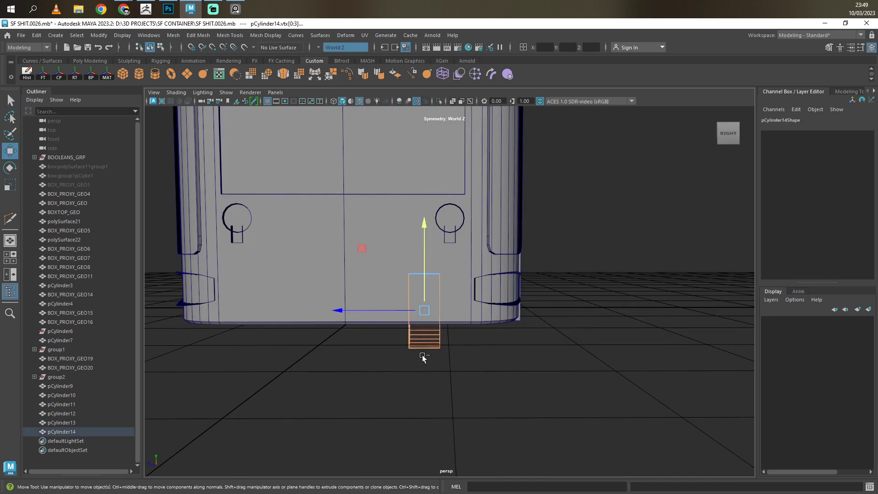
key("ctrl+d")
left_click(856, 170)
type("-1")
key("Return")
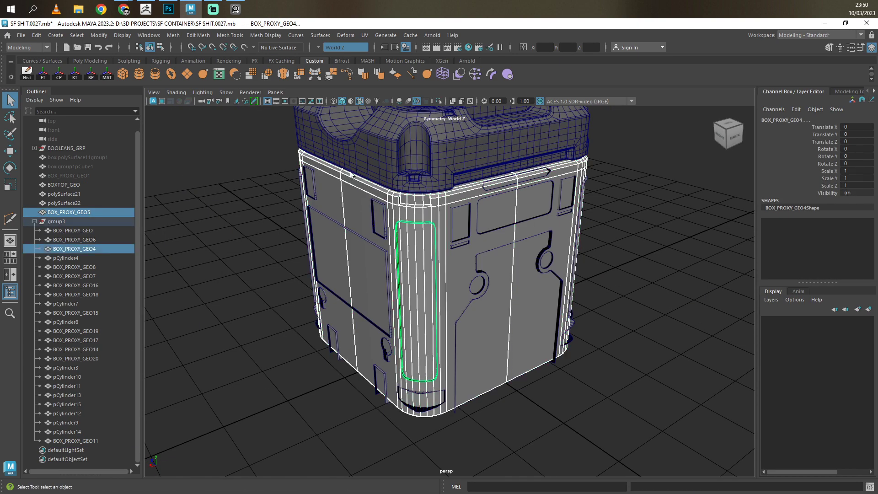
Add BOX_PROXY_GEO11 and pCylinder14 to the polyBoolean1 cutter list.
left_click(82, 441)
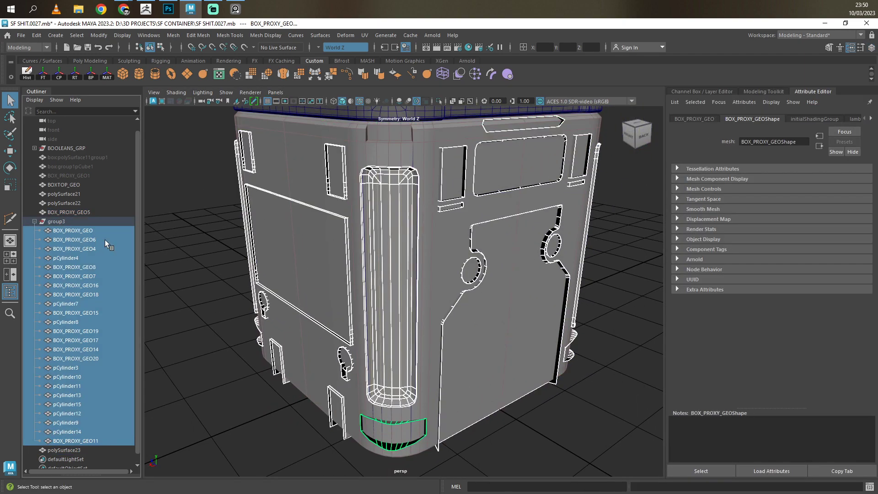
key("ctrl+z")
left_click_drag(732, 306, 732, 306)
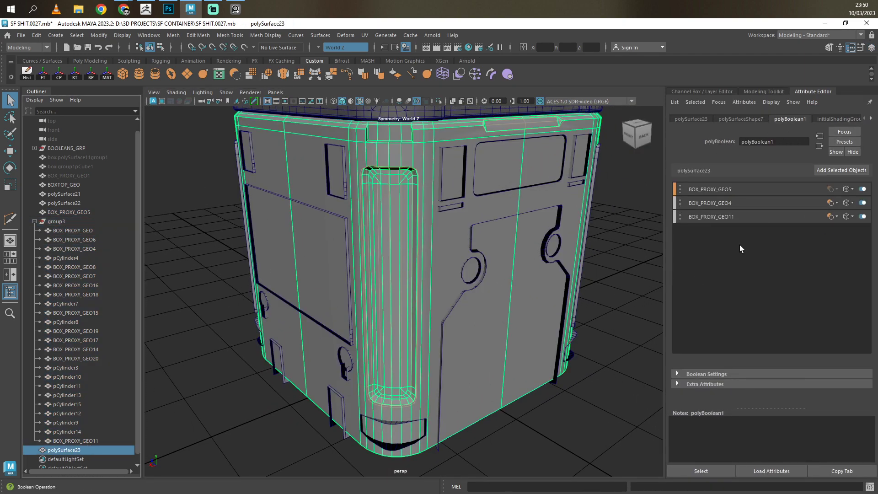
left_click_drag(67, 432, 732, 274)
left_click(846, 230)
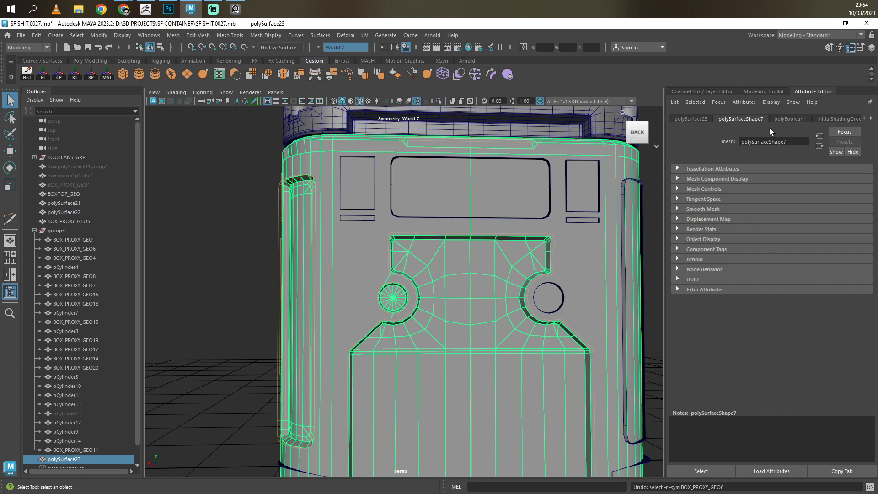
Add BOX_PROXY_GEO8 as a Difference (A-B) cutter and boolean BOX_PROXY_GEO into a new mesh.
left_click(787, 119)
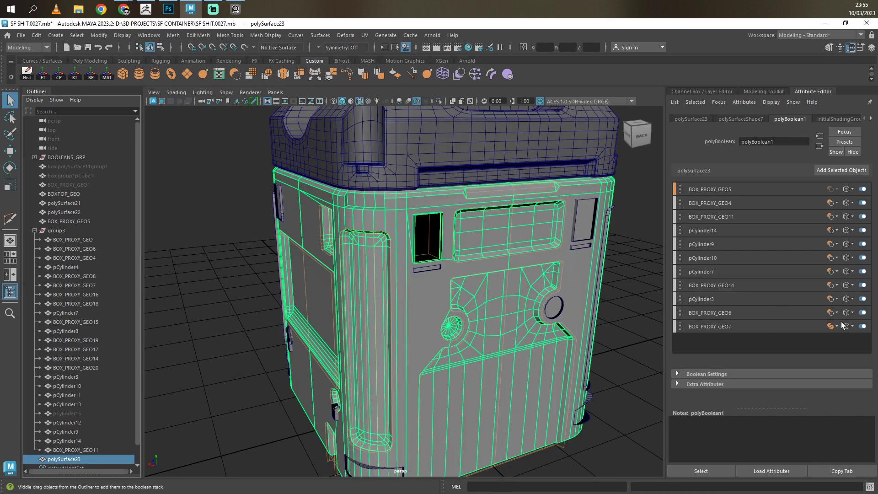
left_click(446, 257)
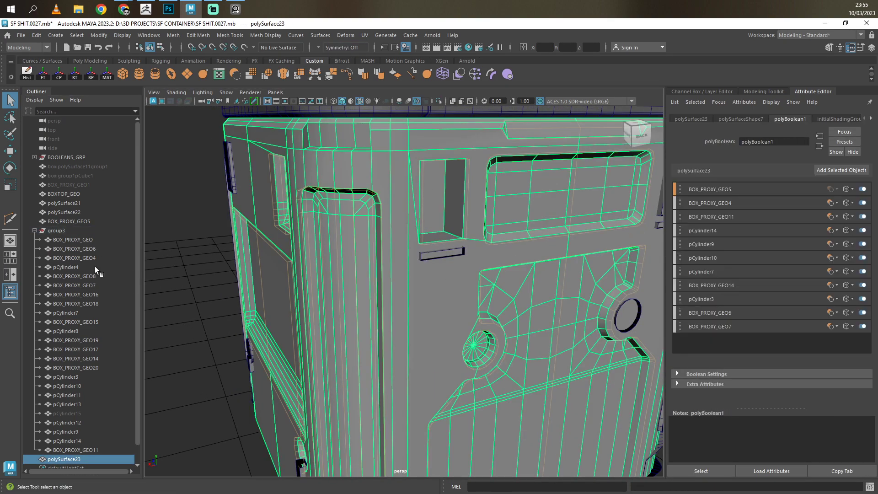
left_click(841, 170)
left_click(835, 339)
left_click(821, 363)
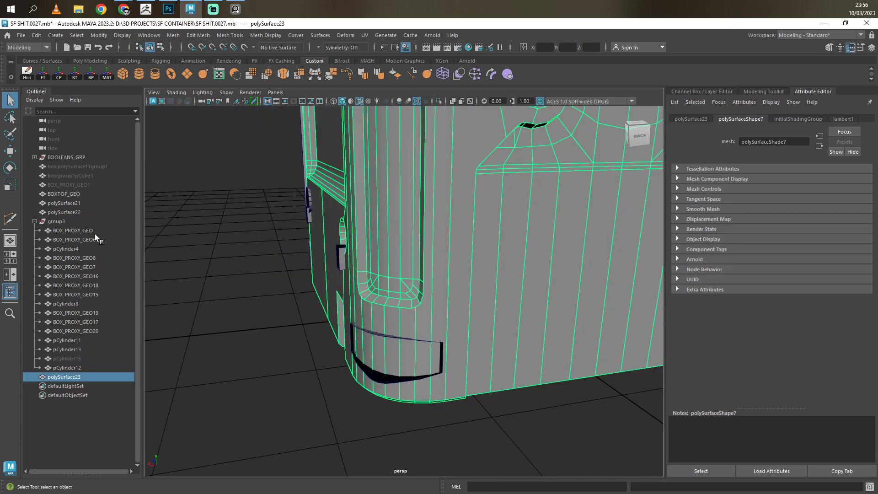
left_click(72, 231, "ctrl")
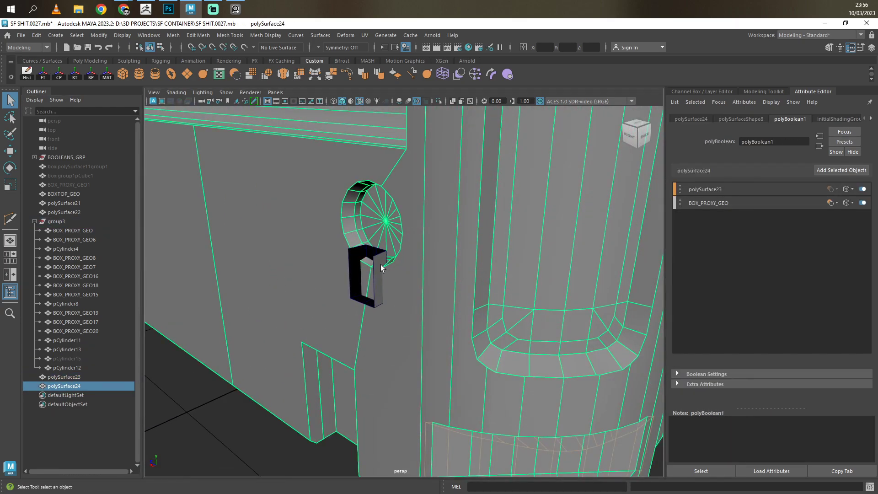
left_click(68, 340)
key("ctrl+z")
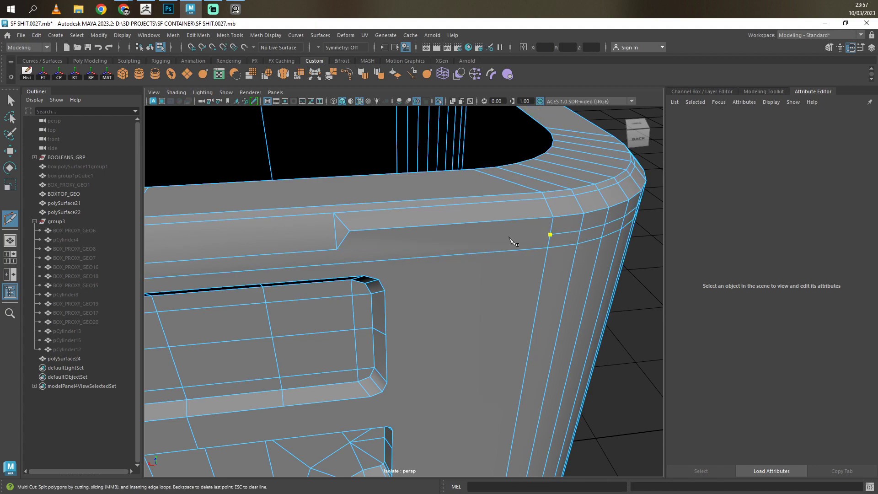
Delete the stray edge along the top rim groove and bevel the rim edges at 0.5 fraction.
middle_click_drag(338, 249, 412, 190, "alt")
middle_click_drag(509, 219, 238, 243, "alt")
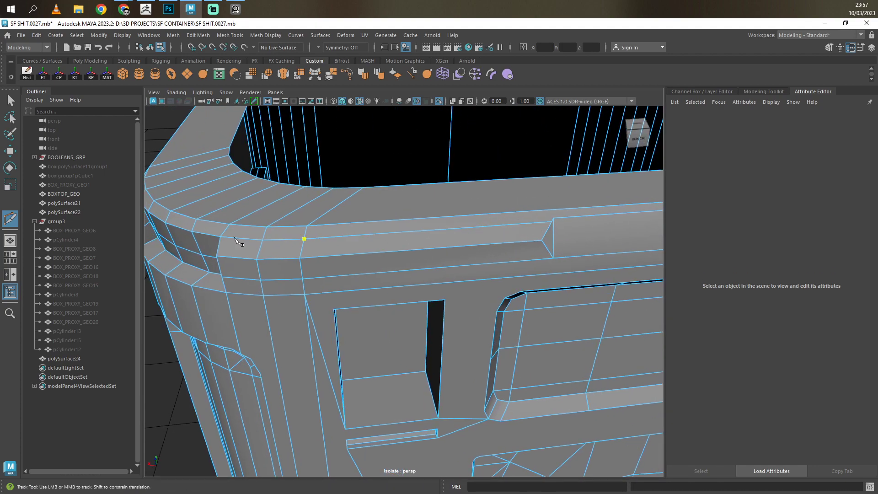
left_click(508, 227)
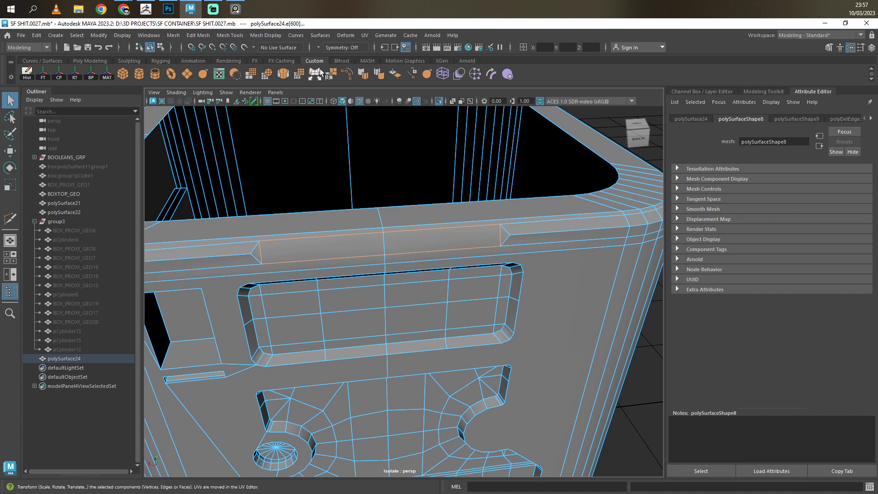
left_click(320, 72)
left_click_drag(413, 274, 410, 344, "alt")
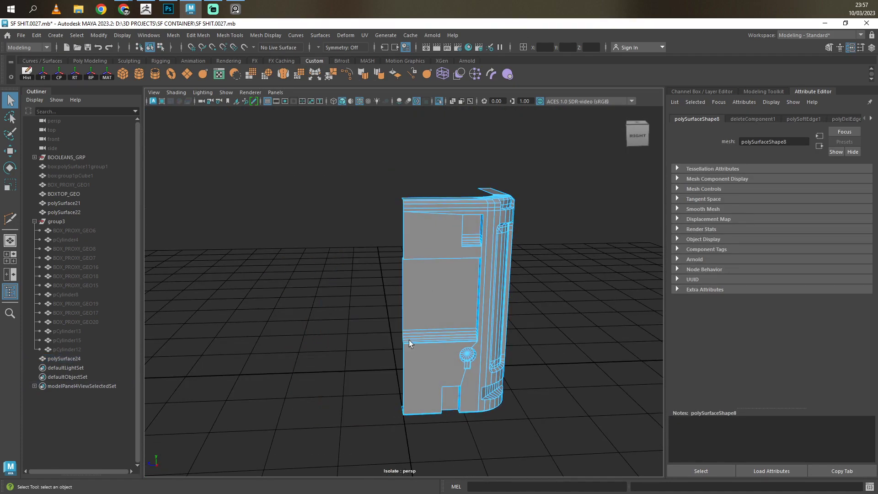
key("ctrl+b")
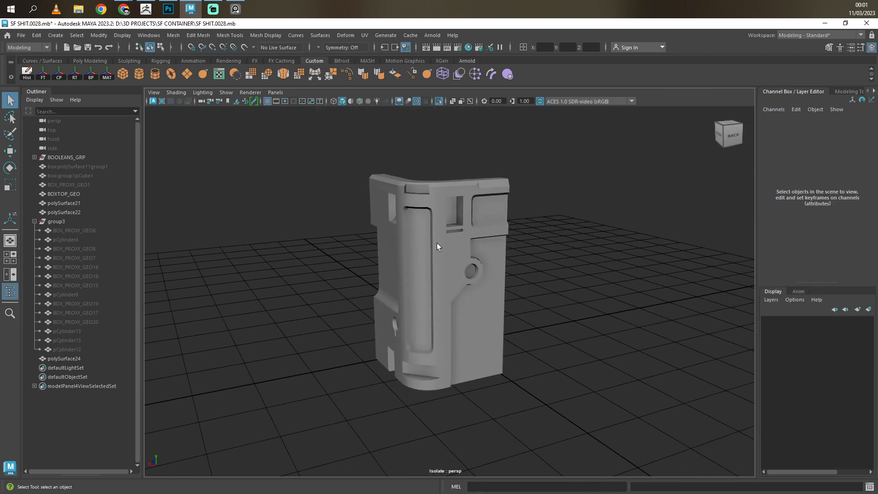
Move the cube cutter to the piece's lower edge and lengthen it along X.
key("w")
key("f")
scroll(475, 293, "down", 3)
left_click_drag(442, 248, 459, 319)
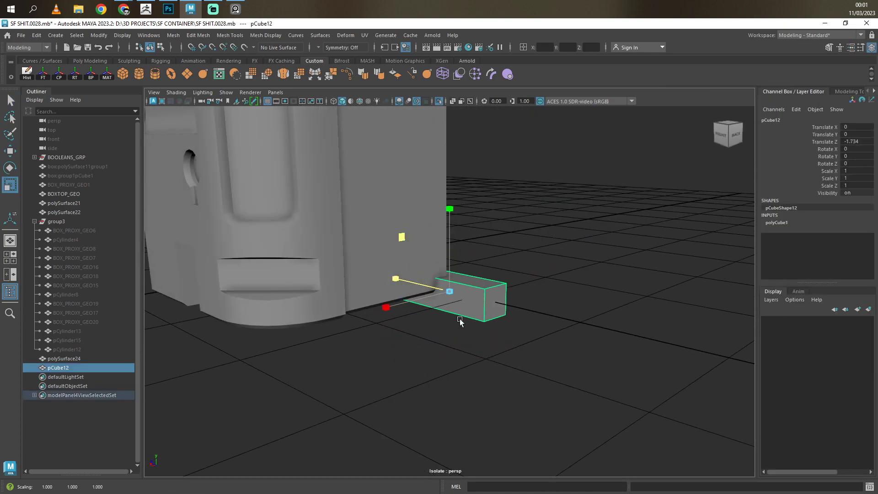
key("F11")
left_click(446, 287)
left_click_drag(457, 288, 403, 292)
scroll(422, 291, "up", 3)
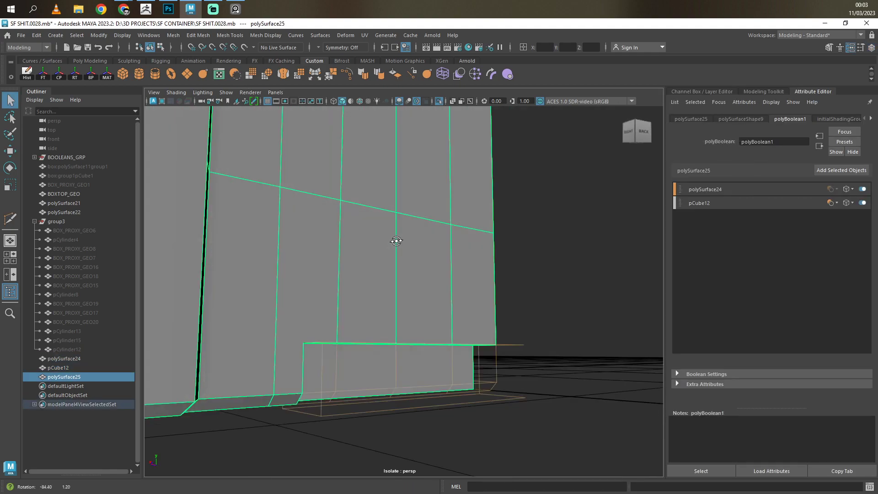
Cut new edges across the lower corner and weld the stray vertices around the groove.
left_click_drag(300, 266, 521, 322)
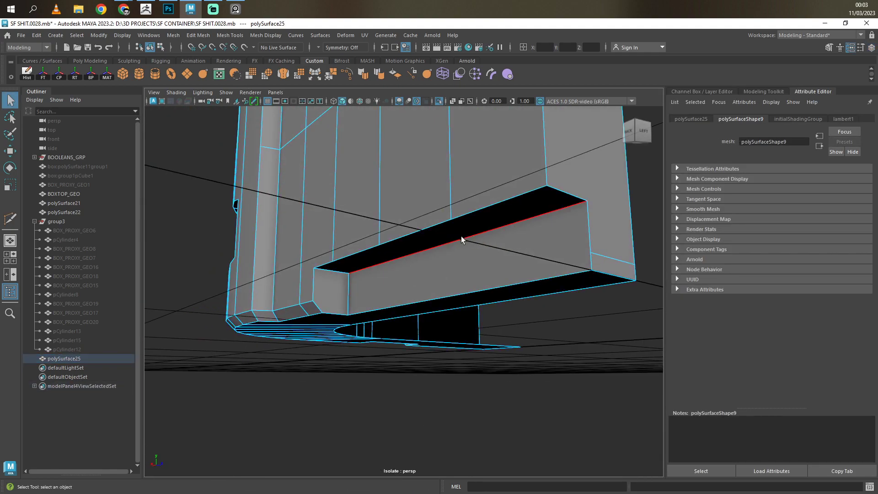
key("y")
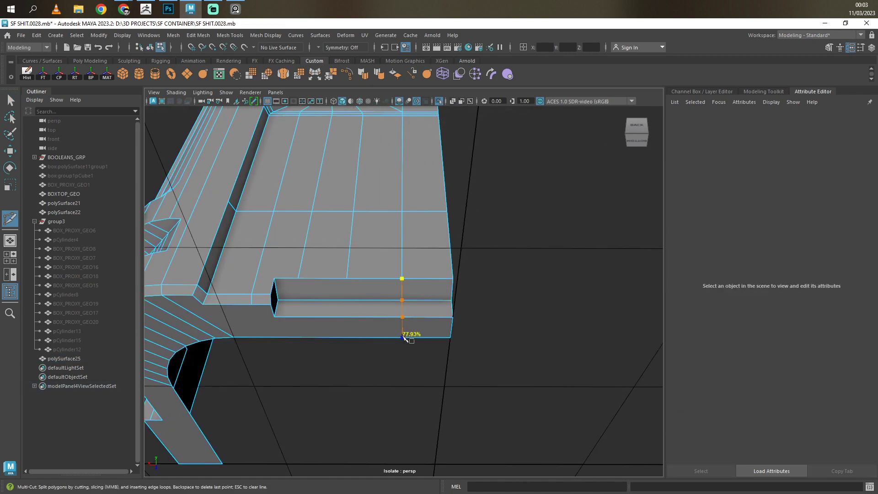
left_click_drag(402, 293, 386, 300, "alt")
left_click_drag(406, 348, 370, 268, "alt")
mouse_move(371, 267)
middle_mouse_down("alt")
mouse_move(406, 323)
mouse_move(390, 301)
middle_mouse_up("alt")
left_click_drag(582, 307, 388, 324, "alt")
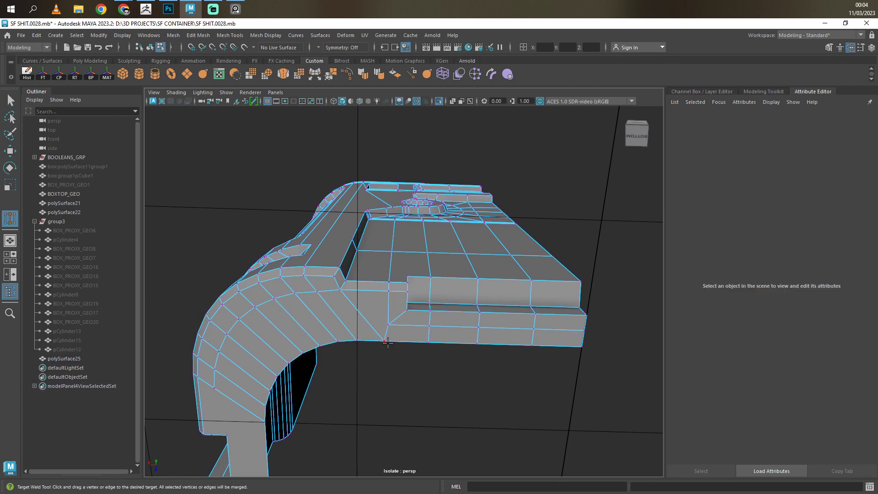
left_click_drag(353, 340, 406, 294, "alt")
left_click_drag(347, 257, 456, 257, "alt")
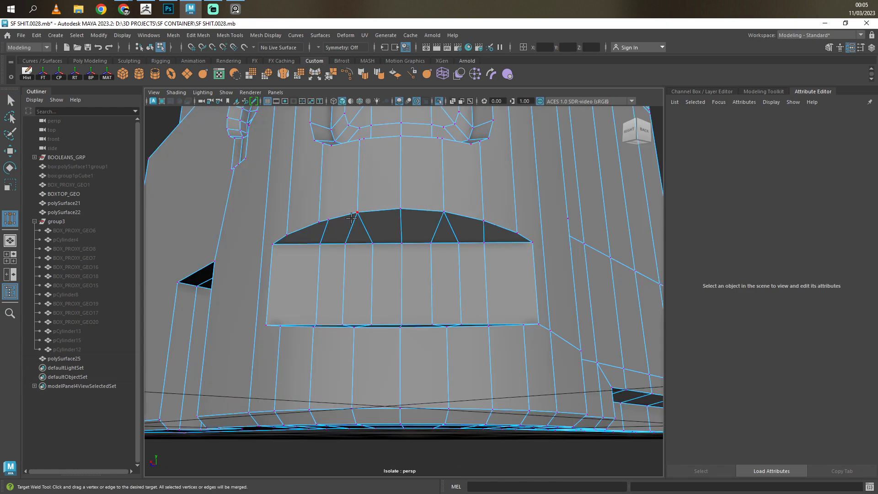
Return to selection and inspect the cleaned slot, picking an edge on its lower rim.
key("q")
scroll(418, 306, "down", 5)
key("F8")
left_click_drag(455, 321, 411, 346, "alt")
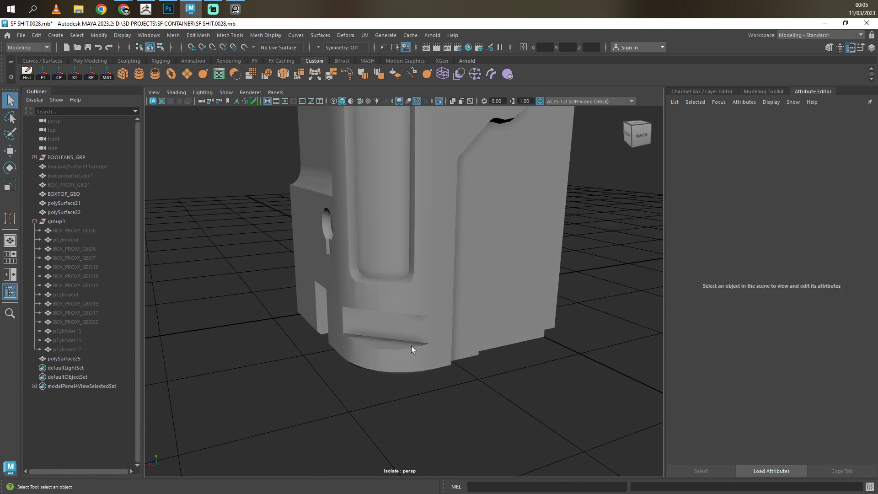
scroll(410, 346, "up", 5)
left_click(421, 290)
scroll(597, 203, "down", 5)
Select the horizontal edge loop running across the container's front above the slot.
scroll(445, 276, "up", 5)
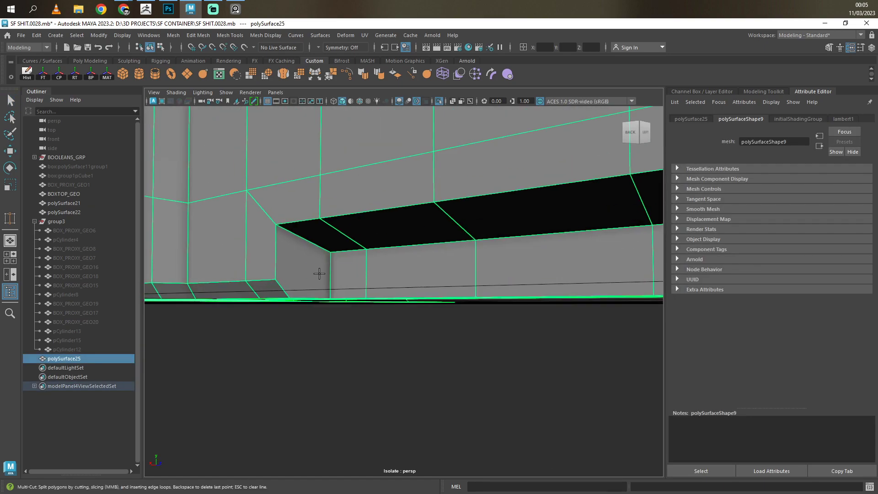
left_click_drag(281, 308, 476, 255, "alt")
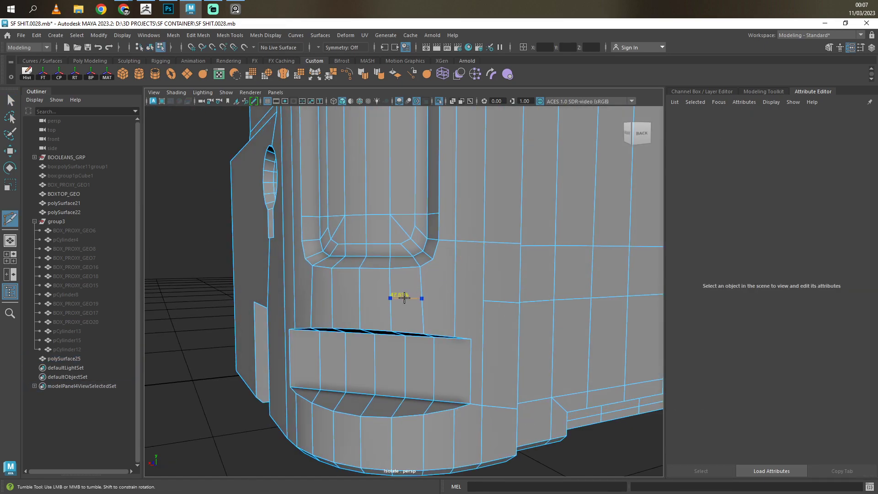
mouse_move(404, 298)
left_mouse_down("alt")
mouse_move(355, 300)
mouse_move(411, 284)
left_mouse_up("alt")
key("w")
double_click(439, 306)
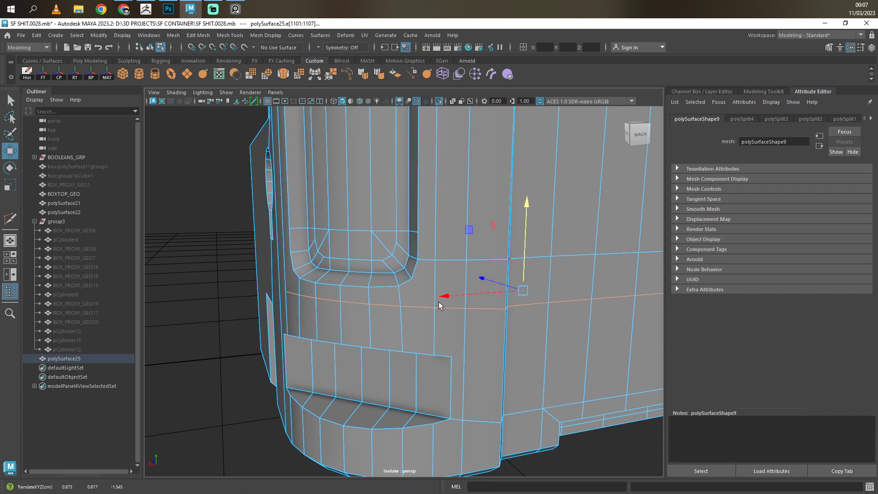
right_click_drag(439, 305, 480, 297, "shift")
Cut a new edge across the lower band at the rounded front corner.
left_click_drag(481, 298, 355, 290, "alt")
left_click_drag(359, 255, 399, 227, "alt")
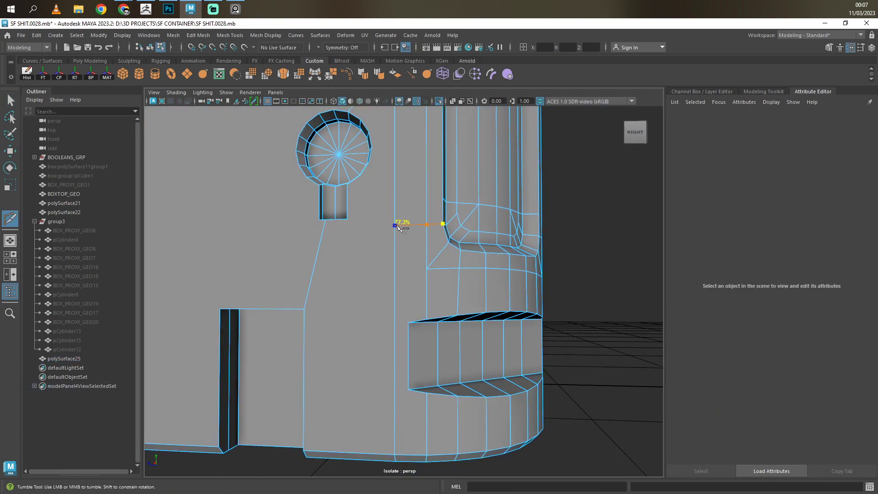
mouse_move(314, 270)
left_mouse_down("alt")
mouse_move(449, 334)
mouse_move(414, 303)
left_mouse_up("alt")
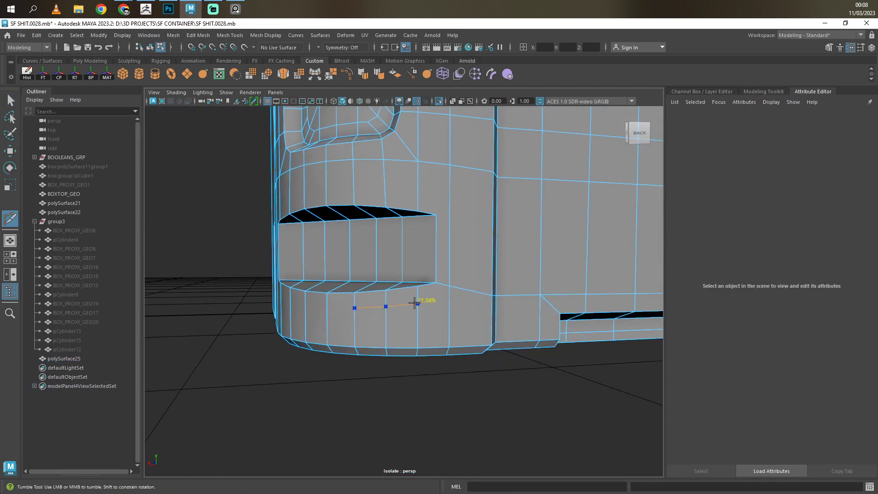
left_click(415, 304)
key("Return")
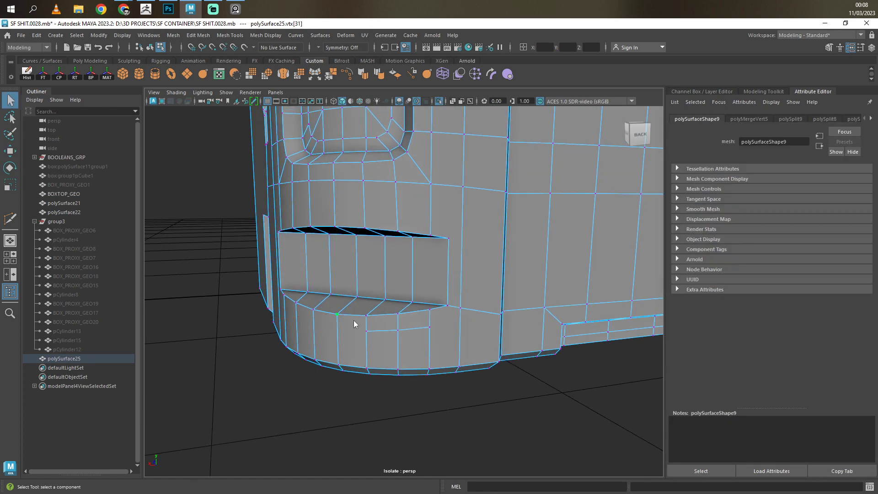
left_click_drag(354, 321, 342, 330, "alt")
Cut an edge from the slot corner up across the band and commit it.
left_click(448, 315)
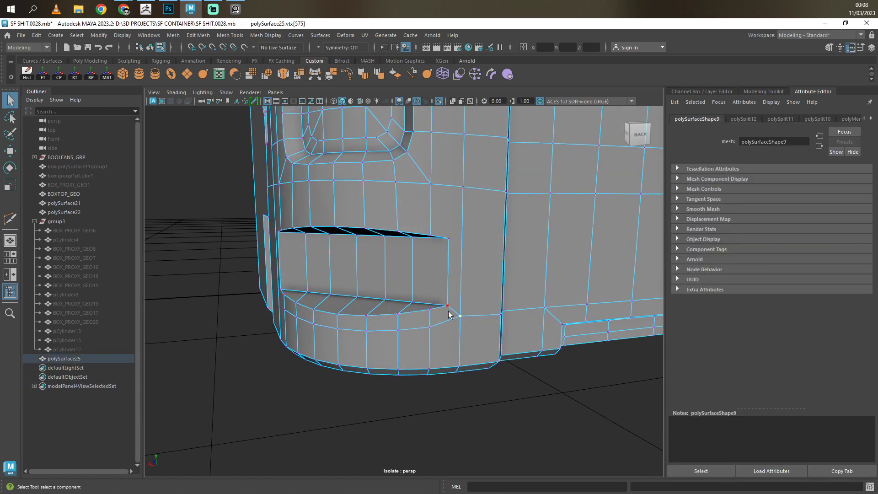
right_click_drag(449, 314, 463, 227, "shift")
scroll(463, 265, "down", 3)
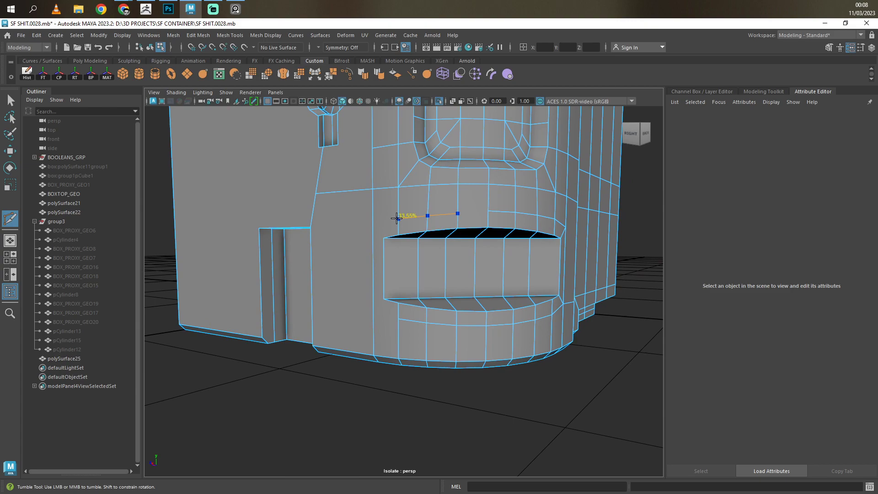
key("Return")
mouse_move(463, 266)
left_mouse_down("alt")
mouse_move(447, 317)
mouse_move(401, 334)
mouse_move(447, 346)
mouse_move(447, 290)
left_mouse_up("alt")
Try a cut beside the side slot, then discard the pending cut points.
key("q")
left_click(401, 334)
right_click_drag(447, 290, 439, 228, "shift")
left_click(414, 368)
left_click(373, 361)
key("Return")
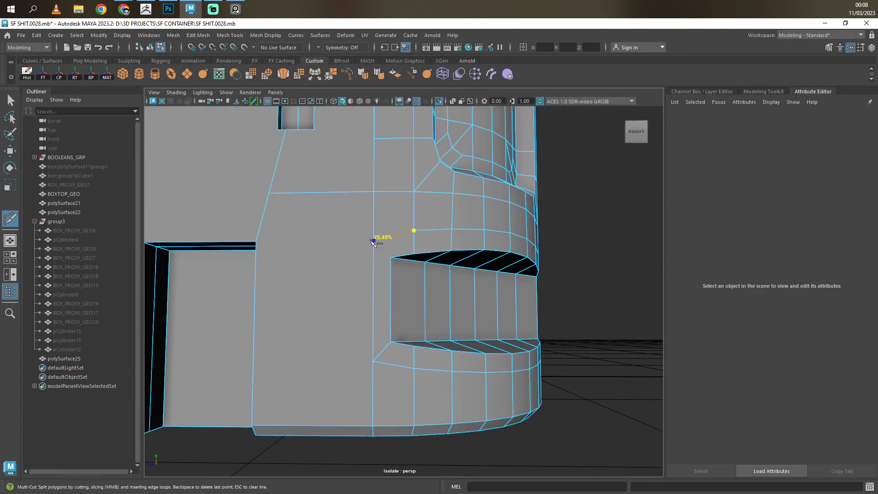
scroll(327, 260, "down", 3)
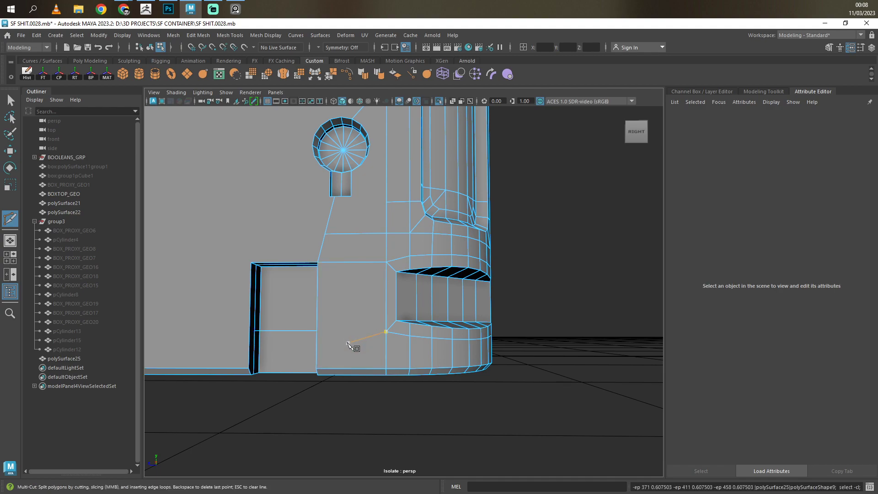
mouse_move(315, 329)
left_mouse_down("alt")
mouse_move(429, 330)
mouse_move(416, 318)
mouse_move(457, 308)
left_mouse_up("alt")
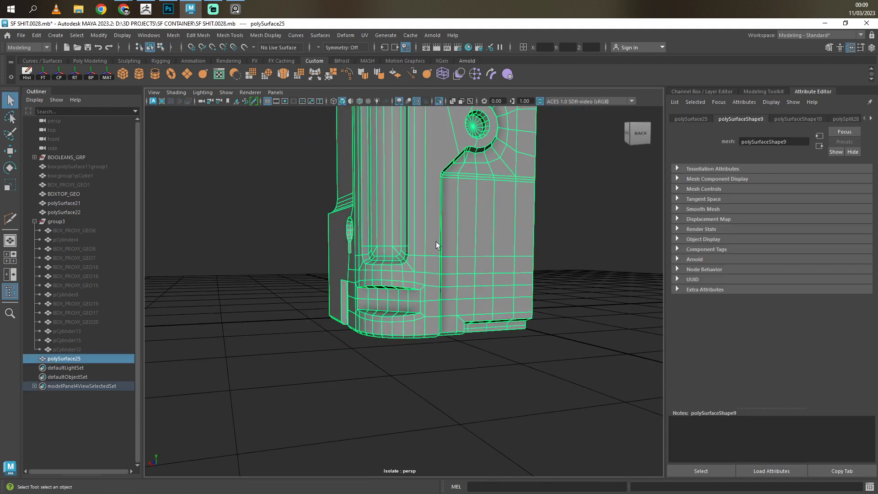
left_click(43, 75)
Place the ring on the container's side and Boolean-difference it into a round hole.
scroll(369, 383, "up", 5)
left_click_drag(369, 382, 368, 240, "alt")
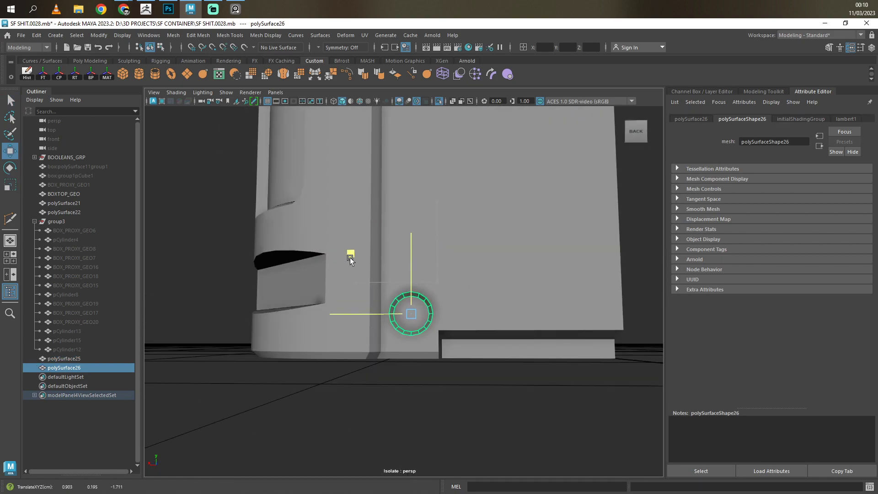
key("f")
left_click_drag(427, 257, 382, 312, "alt")
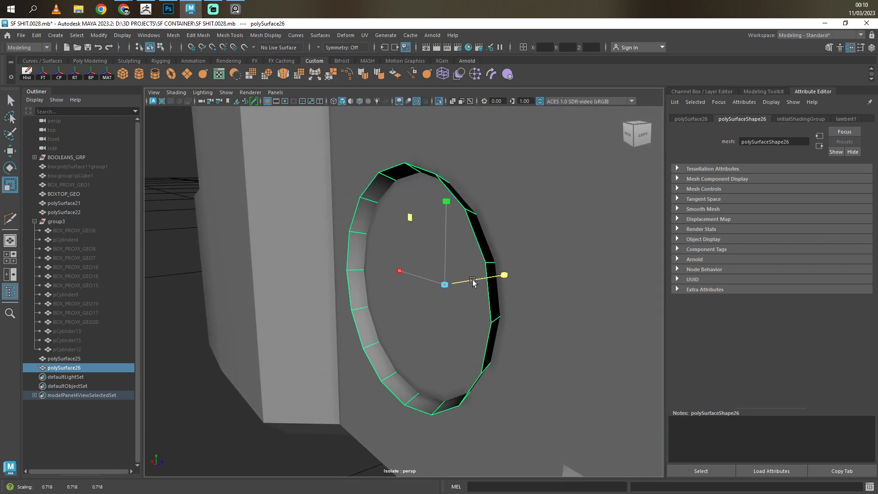
key("q")
left_click(370, 300, "shift")
left_click(315, 75)
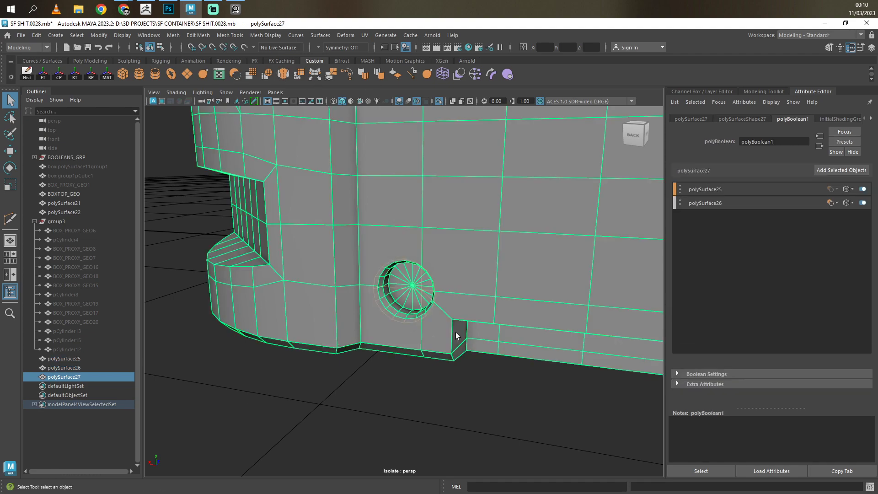
left_click_drag(455, 332, 441, 332, "alt")
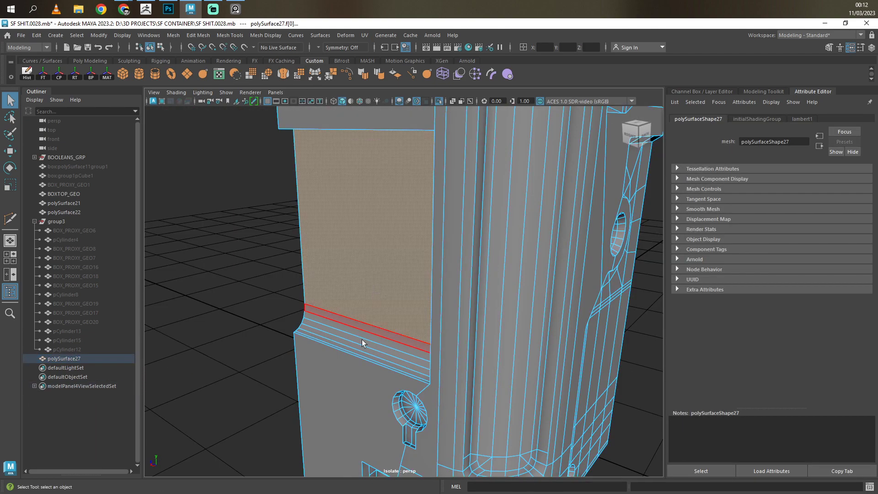
Extrude the side panel's border edges outward from the panel.
right_click_drag(361, 339, 342, 399, "shift")
key("F8")
left_click_drag(380, 320, 363, 344, "alt")
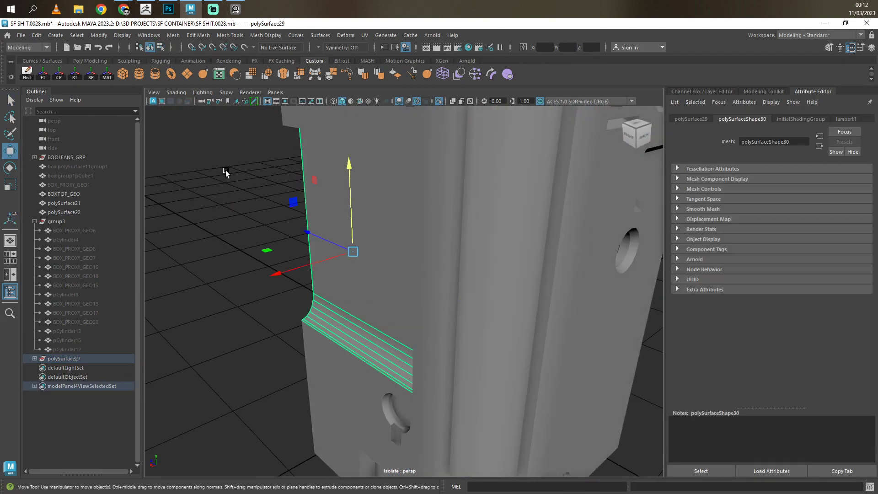
scroll(350, 193, "down", 5)
scroll(441, 323, "up", 5)
left_click_drag(440, 323, 414, 332, "shift")
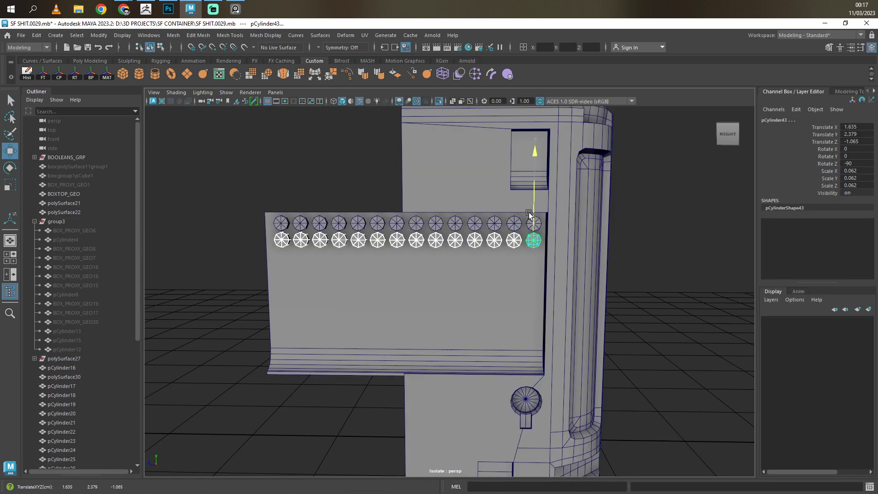
Duplicate the vent grid, flip the copy with Scale Y -1, and position it below the original.
key("shift+d")
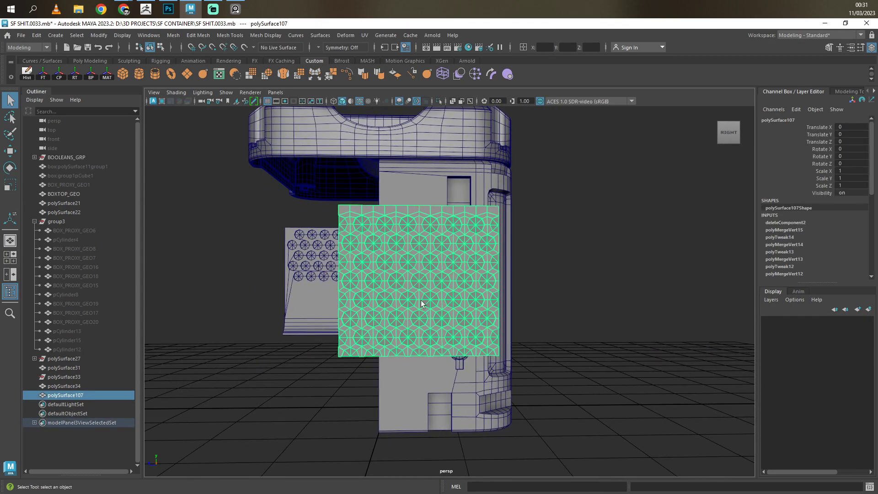
type("1")
key("Return")
key("q")
left_click(468, 226, "shift")
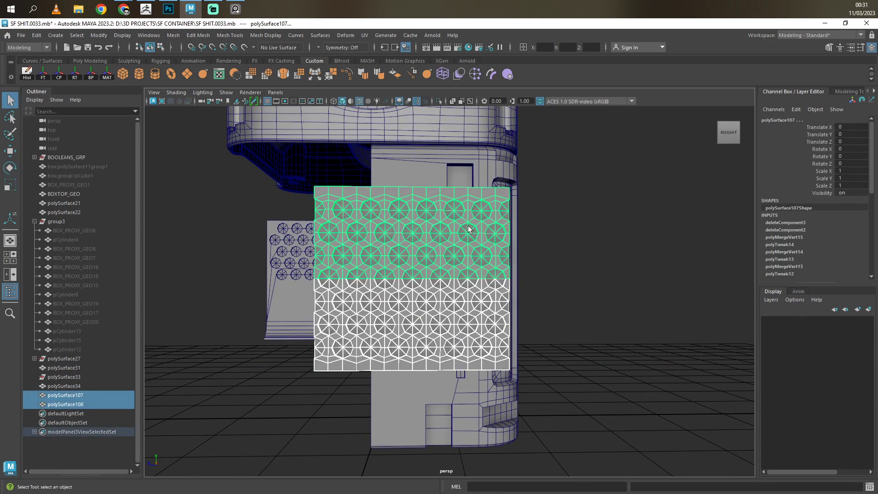
left_click(526, 308)
left_click(418, 362)
key("w")
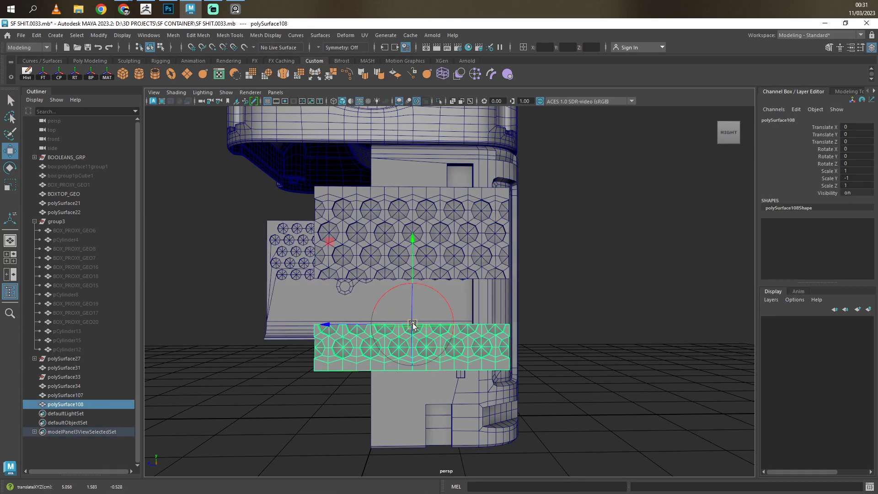
middle_click_drag(418, 366, 418, 308)
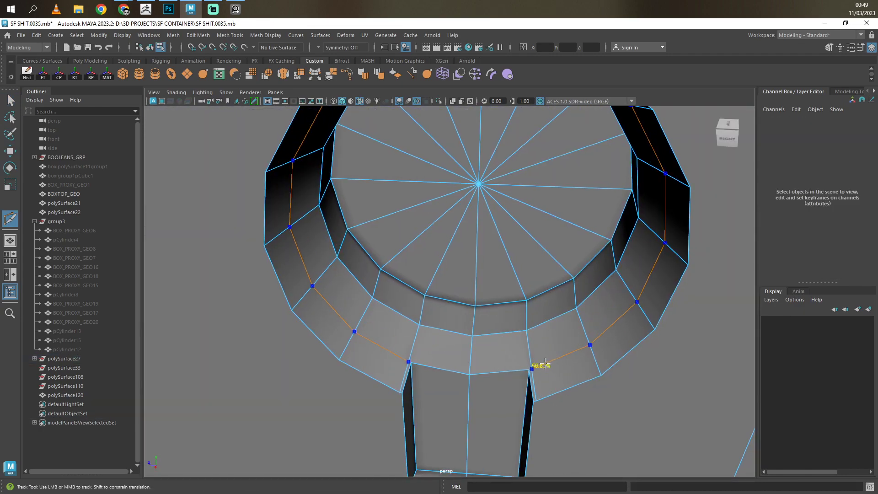
Weld a stray vertex, cut a vertical edge across the round cap, and extrude its centre faces.
right_click_drag(546, 364, 540, 367, "shift")
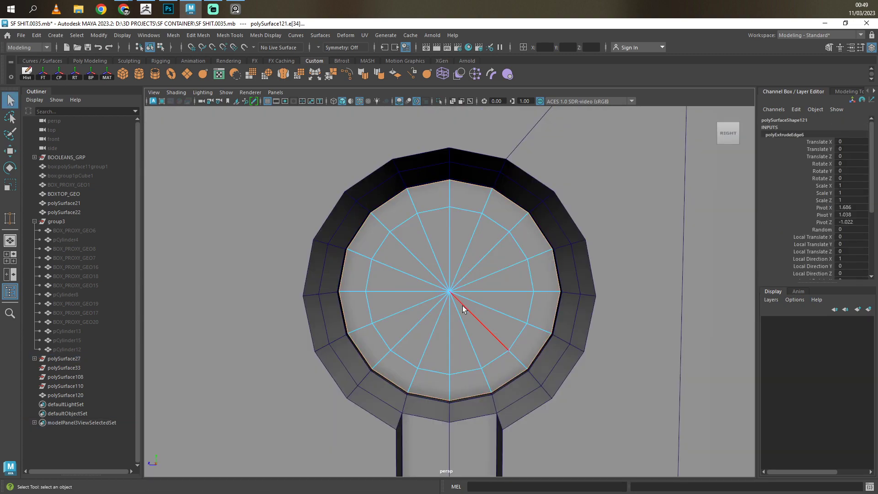
right_click_drag(472, 280, 515, 236, "shift")
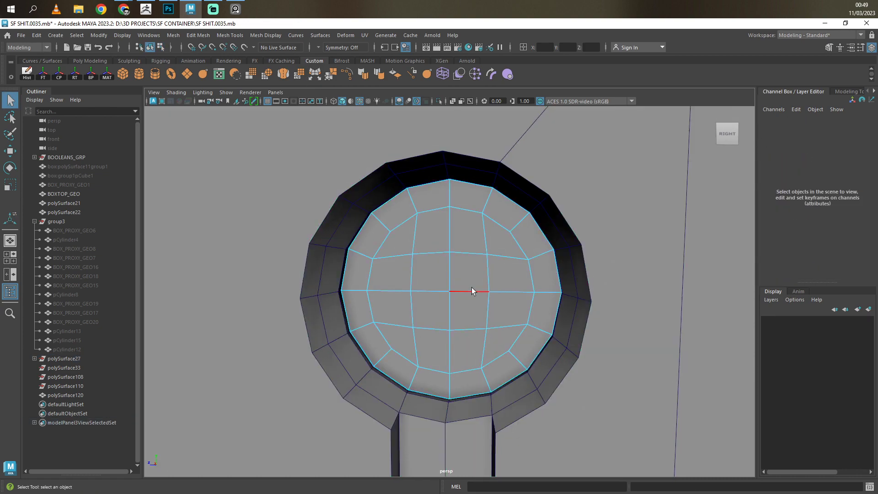
left_click_drag(426, 290, 320, 274, "alt")
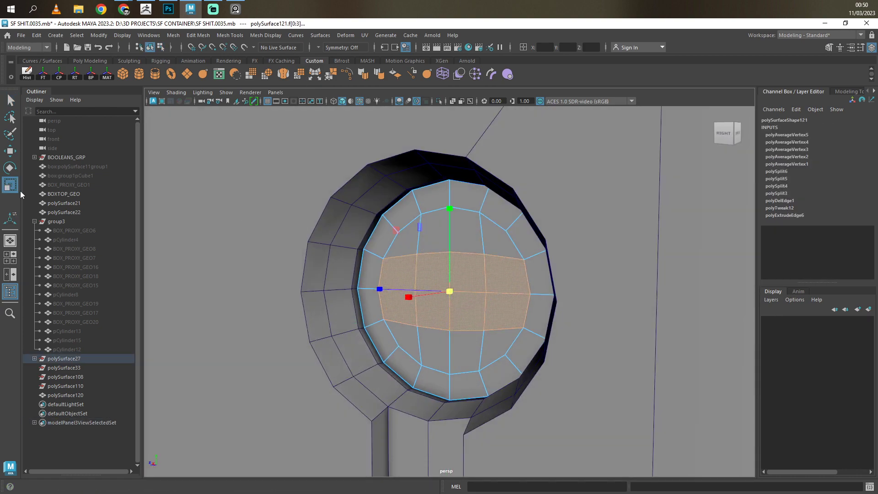
double_click(11, 184)
left_click(326, 79)
mouse_move(428, 311)
left_mouse_down("shift")
mouse_move(419, 298)
mouse_move(451, 267)
left_mouse_up("shift")
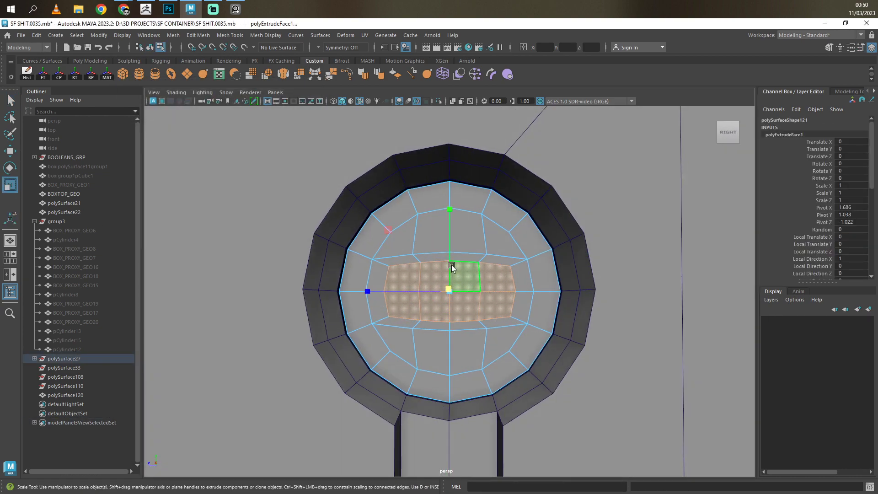
key("F8")
key("ctrl+s")
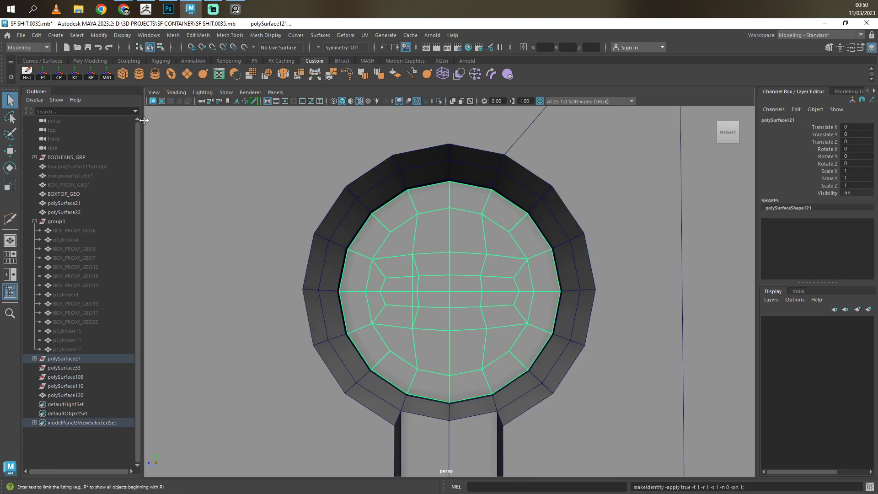
Select the cap's centre edges and face strip, test scaling the strip, then undo it.
key("F10")
left_click(386, 298)
left_click(433, 291)
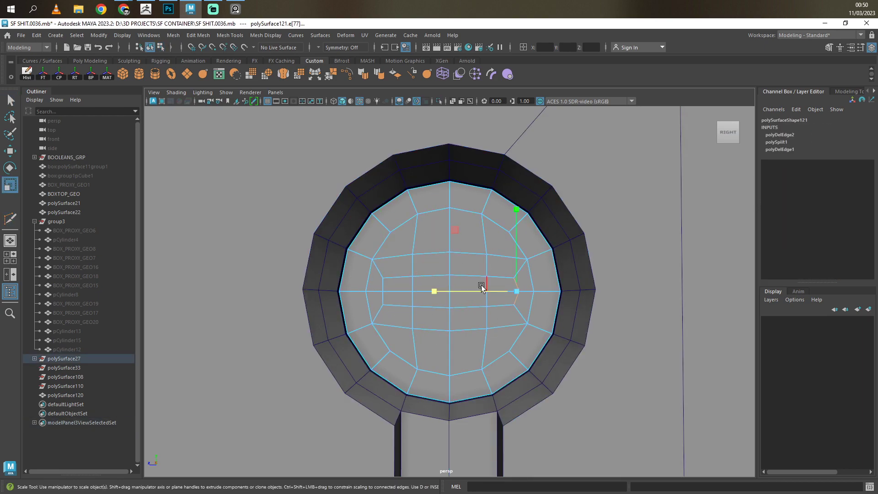
left_click(505, 292)
left_click(460, 307)
key("F11")
left_click(489, 311)
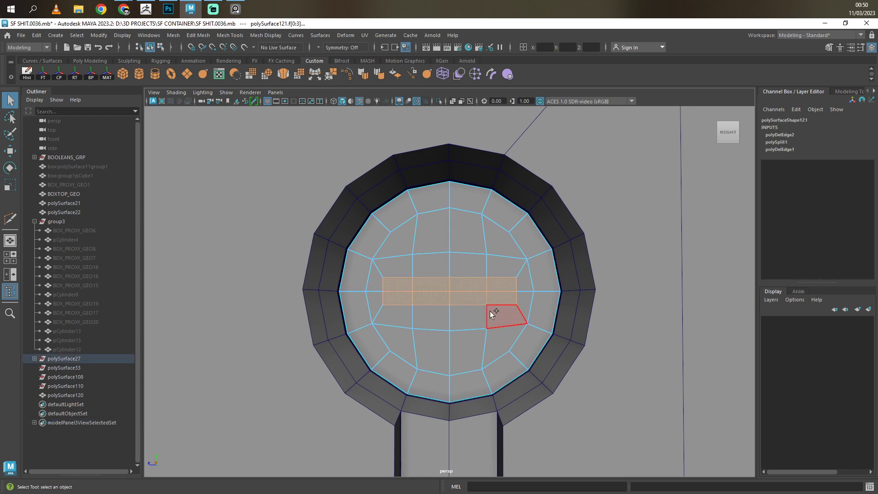
key("r")
left_click_drag(397, 252, 430, 293, "alt")
left_click_drag(432, 306, 423, 318, "ctrl")
key("ctrl+z")
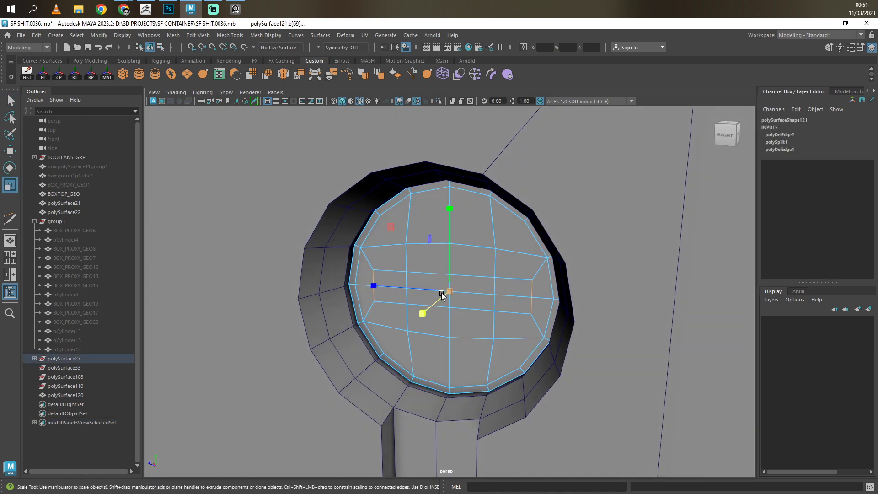
key("q")
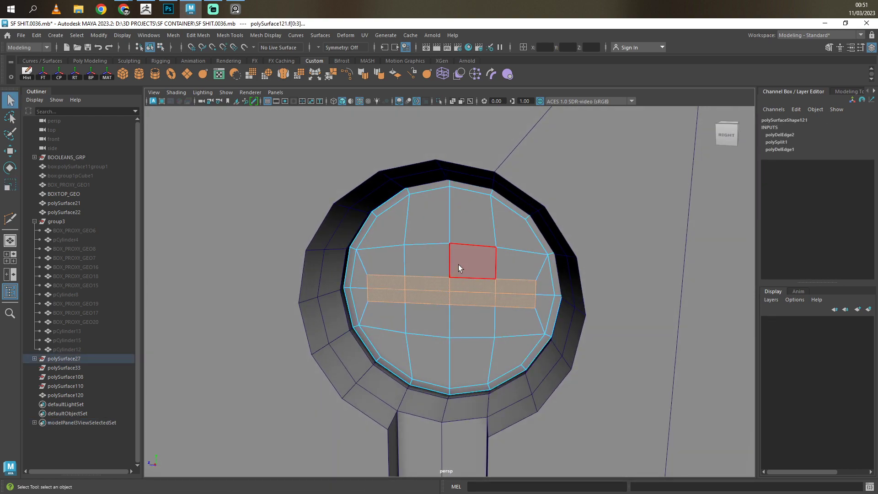
Grow the selection to the inner disc, isolate it, and extrude the middle face strip.
key("greater")
key("greater")
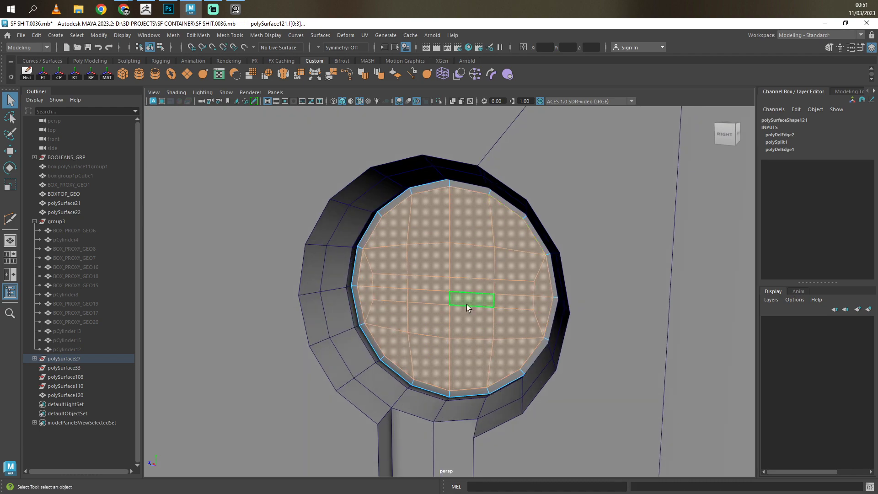
key("ctrl+1")
left_click_drag(503, 301, 535, 304, "alt")
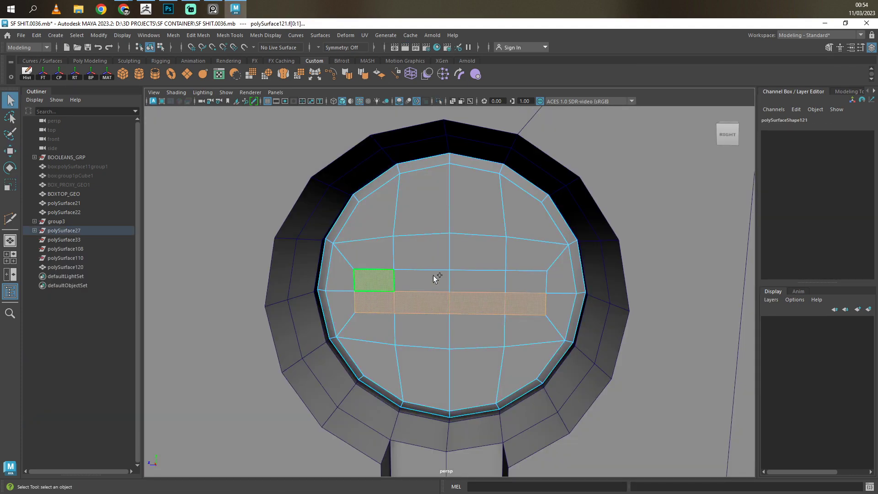
left_click_drag(497, 272, 429, 295, "alt")
key("ctrl+e")
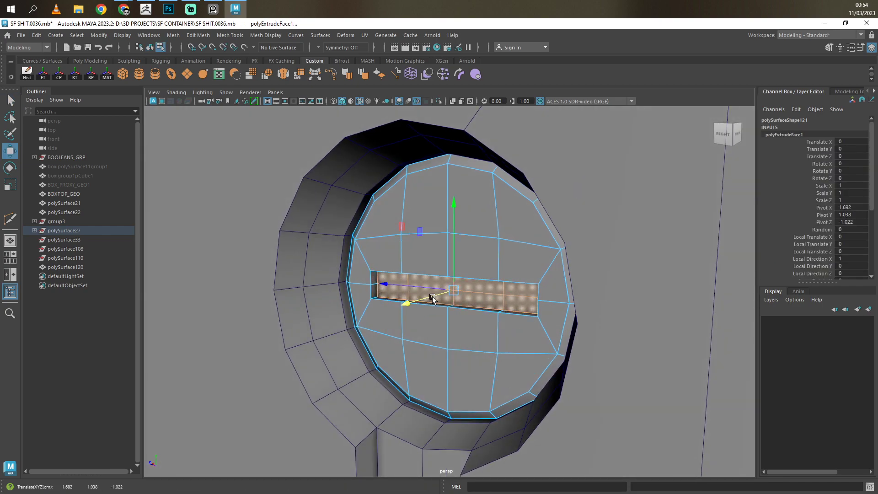
key("w")
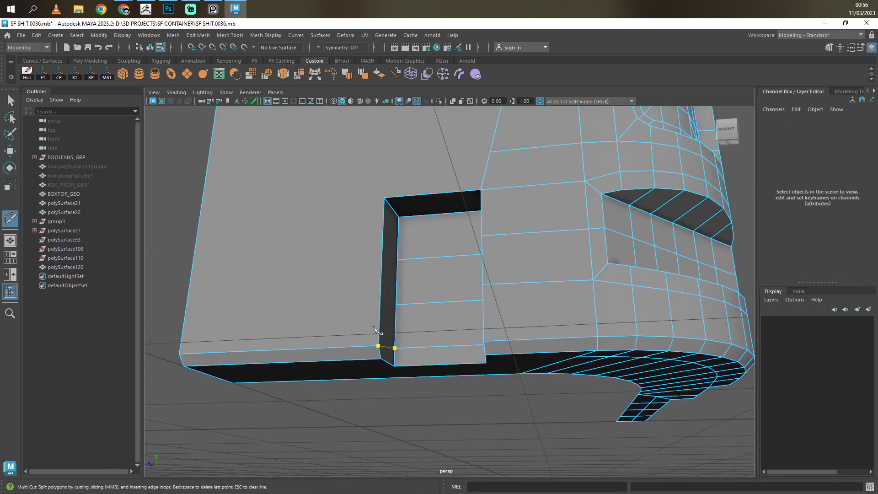
Multi-Cut an edge from a bevel vertex to the back-panel slot corner.
mouse_move(374, 328)
left_mouse_down("alt")
mouse_move(480, 351)
mouse_move(496, 304)
mouse_move(495, 321)
mouse_move(442, 313)
left_mouse_up("alt")
mouse_move(446, 366)
left_mouse_down("alt")
mouse_move(396, 353)
mouse_move(380, 287)
left_mouse_up("alt")
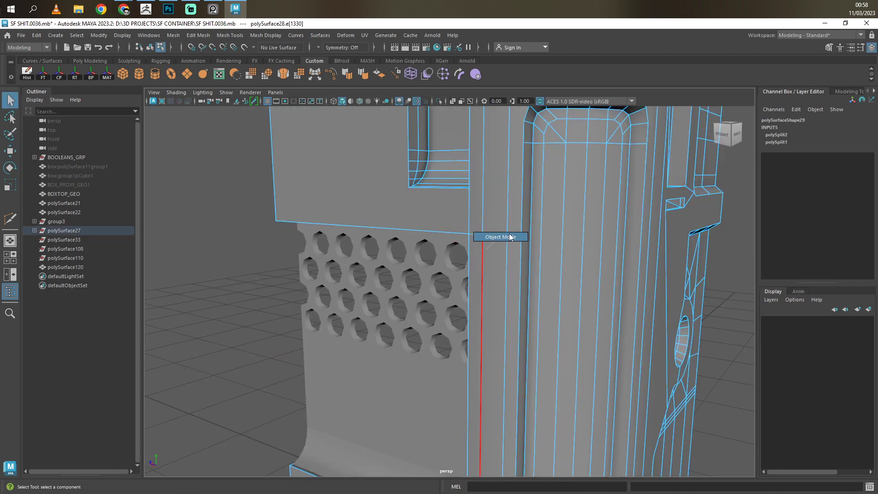
left_click_drag(529, 226, 470, 258, "alt")
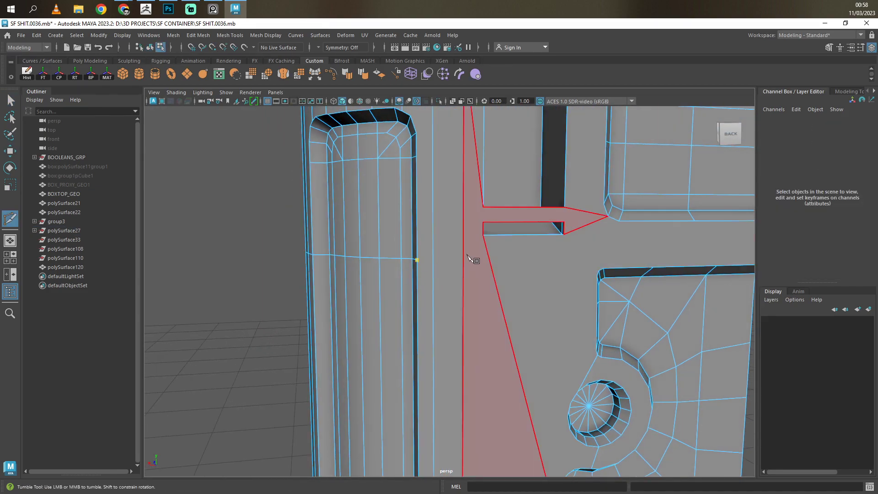
scroll(465, 261, "down", 5)
scroll(508, 257, "up", 4)
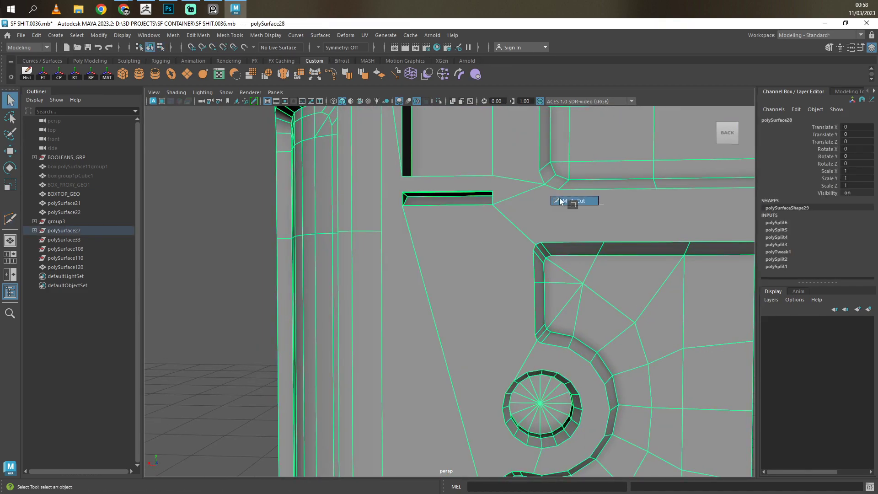
left_click(544, 185)
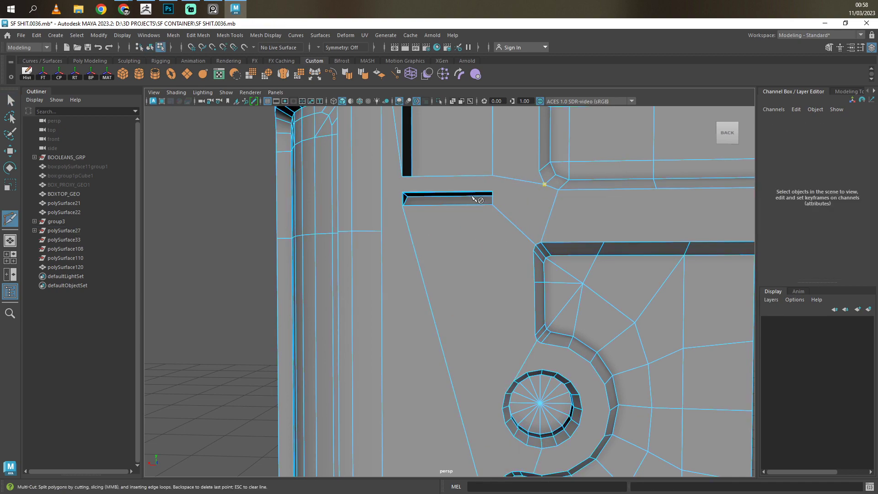
left_click(492, 205)
left_click_drag(492, 204, 530, 229, "alt")
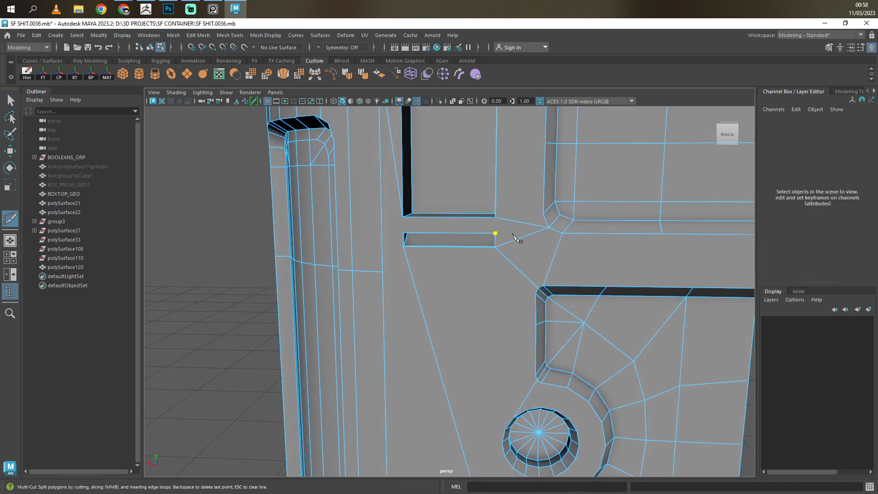
Add a second cut from another bevel corner vertex to the slot edge.
left_click_drag(405, 226, 610, 235, "alt")
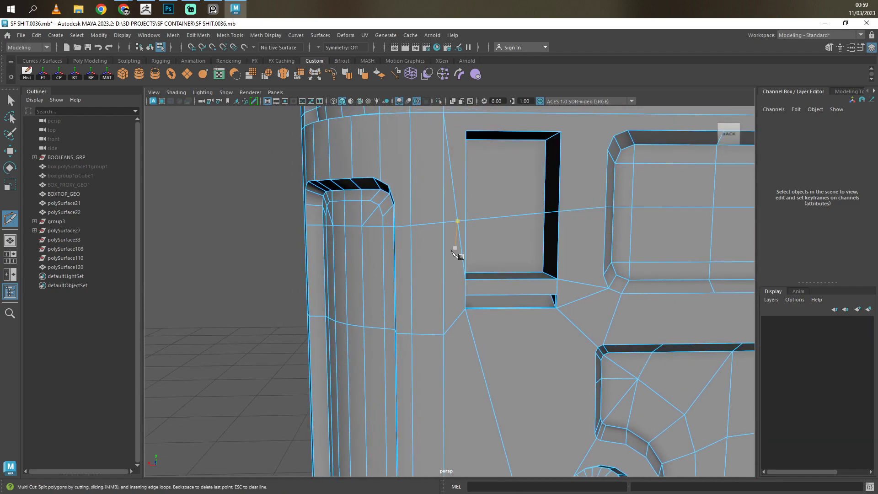
mouse_move(407, 274)
left_mouse_down("alt")
mouse_move(415, 246)
mouse_move(447, 284)
mouse_move(496, 288)
mouse_move(481, 297)
left_mouse_up("alt")
scroll(480, 293, "up", 3)
scroll(500, 297, "up", 2)
left_click(520, 261)
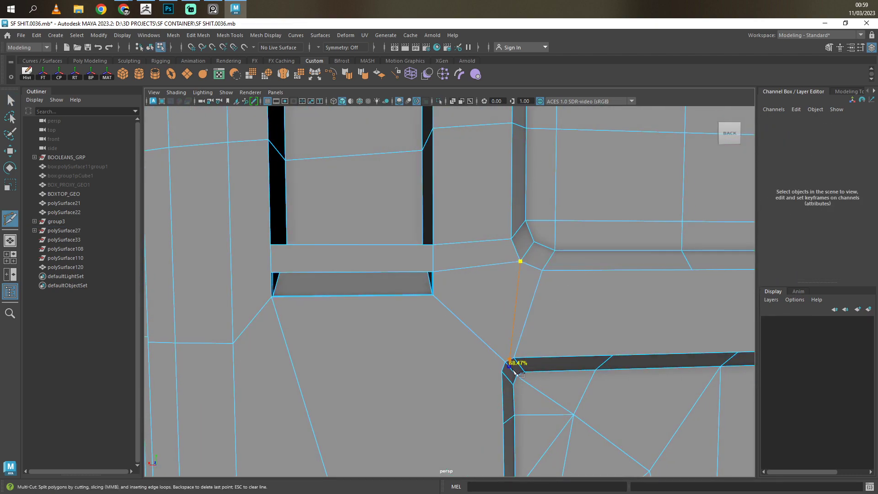
left_click(471, 328)
scroll(470, 327, "down", 2)
key("F8")
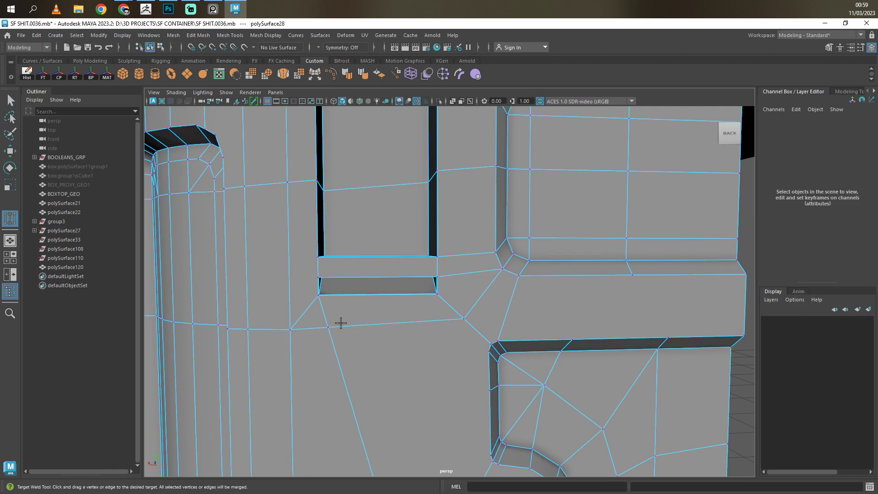
Extrude a curved-column face inward and scale it down into a small recess.
mouse_move(337, 319)
left_mouse_down("alt")
mouse_move(388, 330)
mouse_move(469, 307)
mouse_move(461, 298)
mouse_move(478, 238)
mouse_move(444, 265)
left_mouse_up("alt")
left_click(429, 337)
key("F11")
left_click(479, 236)
key("ctrl+e")
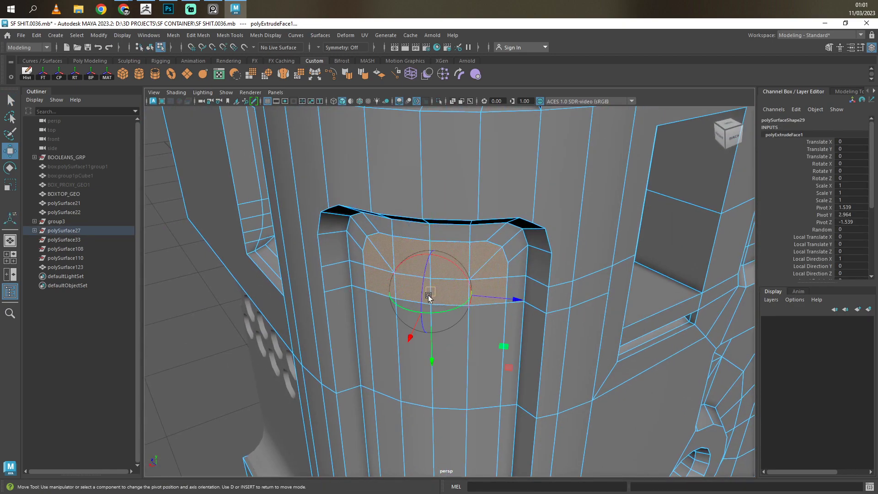
left_click_drag(428, 294, 426, 304)
mouse_move(451, 288)
left_mouse_down()
mouse_move(431, 309)
mouse_move(410, 285)
mouse_move(471, 292)
left_mouse_up()
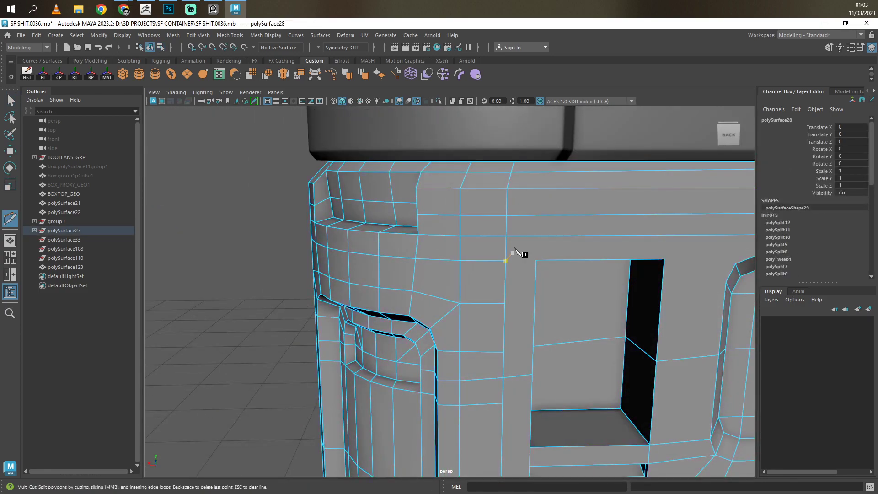
Rotate the slotted disc 90° in Y, reseat it in its recess and scale it to 1.03.
middle_click_drag(516, 256, 478, 251, "alt")
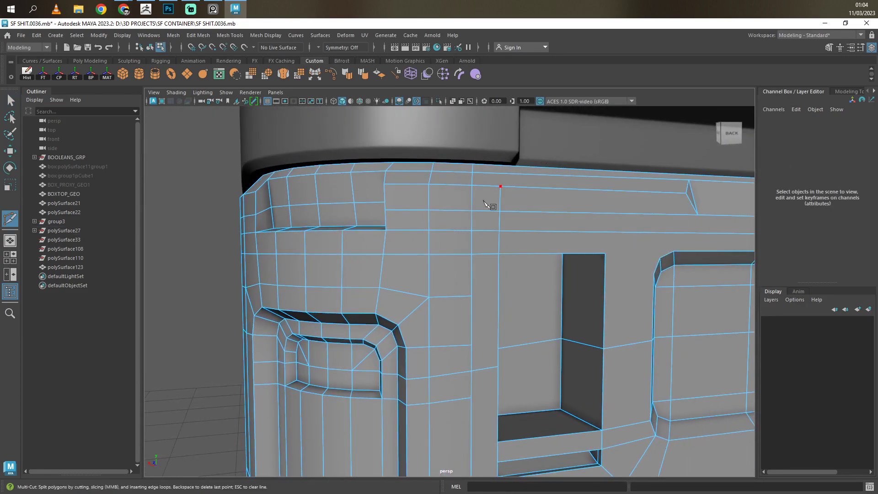
left_click_drag(486, 203, 435, 258, "alt")
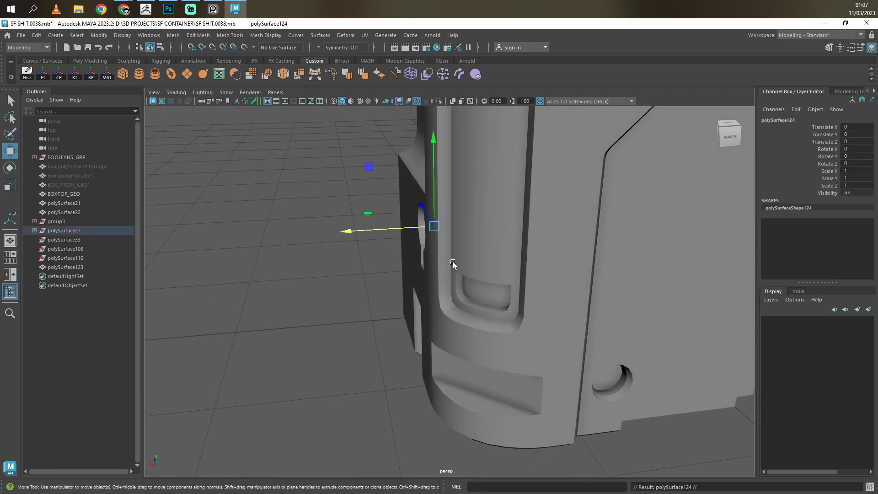
key("e")
left_click_drag(504, 265, 526, 276)
key("w")
mouse_move(491, 229)
left_mouse_down()
mouse_move(413, 308)
mouse_move(470, 293)
mouse_move(498, 274)
mouse_move(513, 282)
mouse_move(435, 290)
mouse_move(462, 287)
mouse_move(426, 238)
mouse_move(455, 231)
left_mouse_up()
key("r")
key("w")
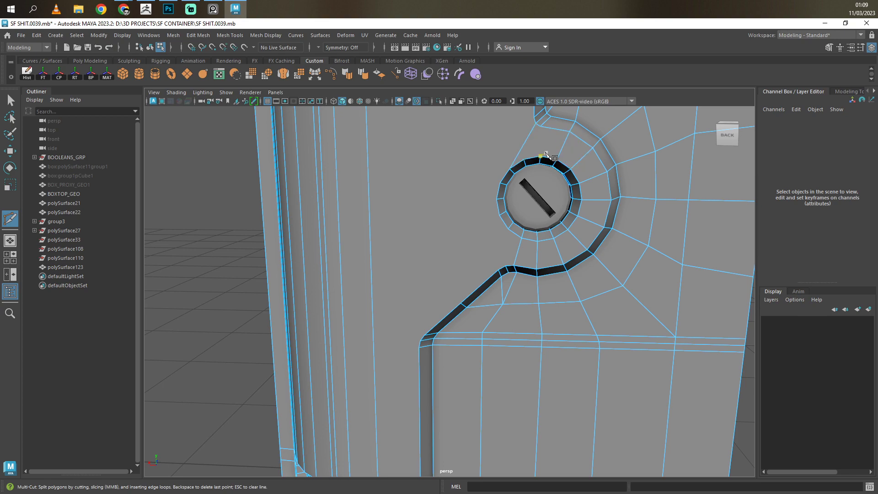
Cut a first new edge across the face next to the disc.
left_click_drag(515, 142, 553, 275, "alt")
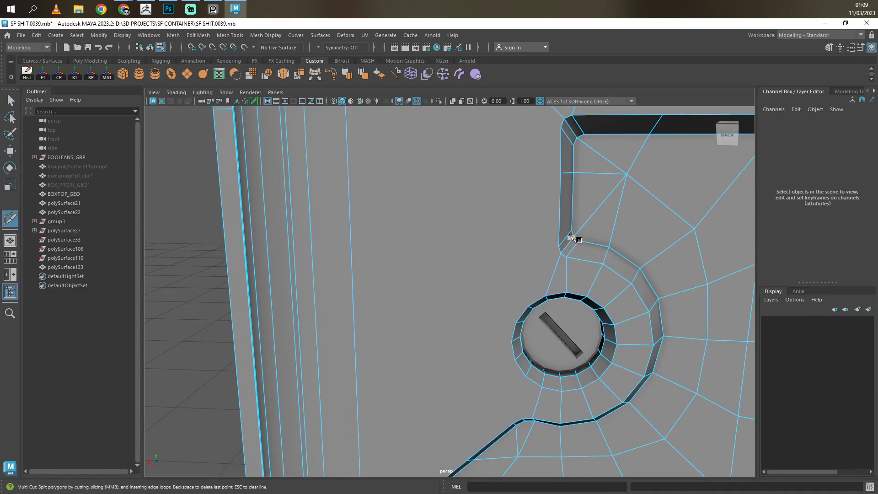
left_click(509, 349)
key("Return")
key("q")
left_click_drag(513, 309, 401, 304, "alt")
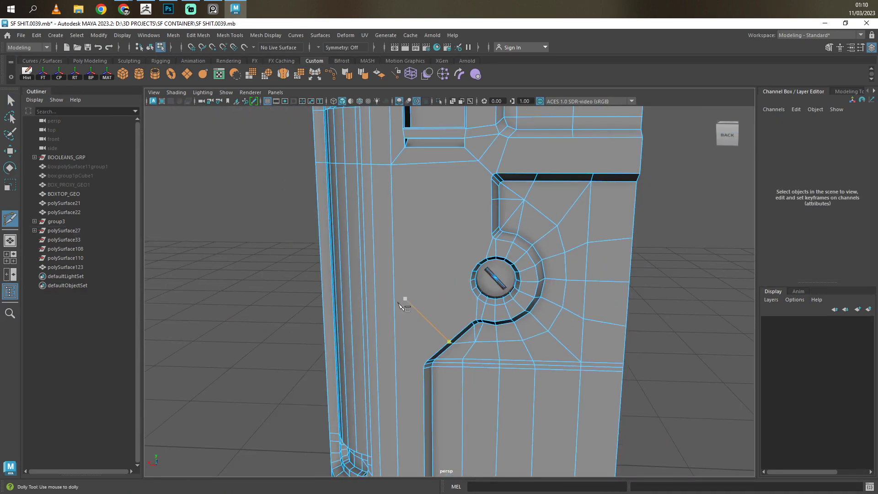
right_click_drag(595, 273, 536, 273, "shift")
middle_click_drag(535, 185, 530, 277, "alt")
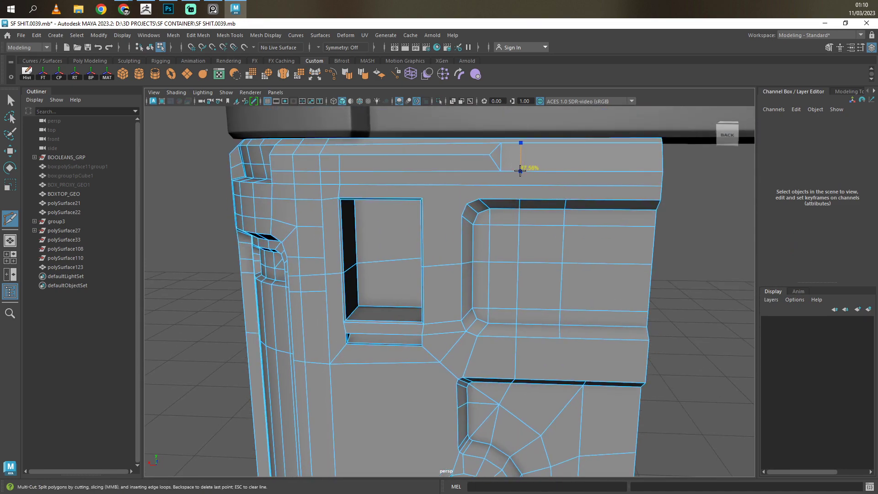
scroll(539, 165, "down", 3)
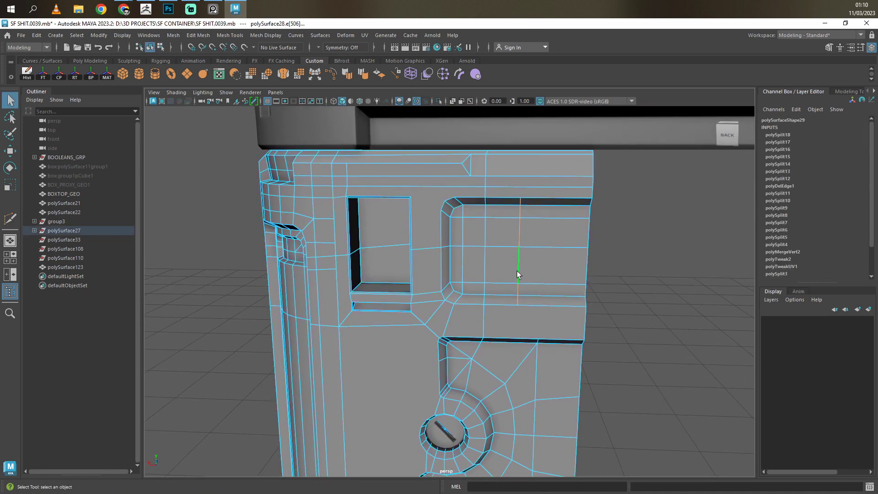
Add a vertical cut and a second cut running across the face from near the disc.
left_click(539, 305)
left_click(538, 338)
left_click(563, 198)
scroll(503, 251, "down", 3)
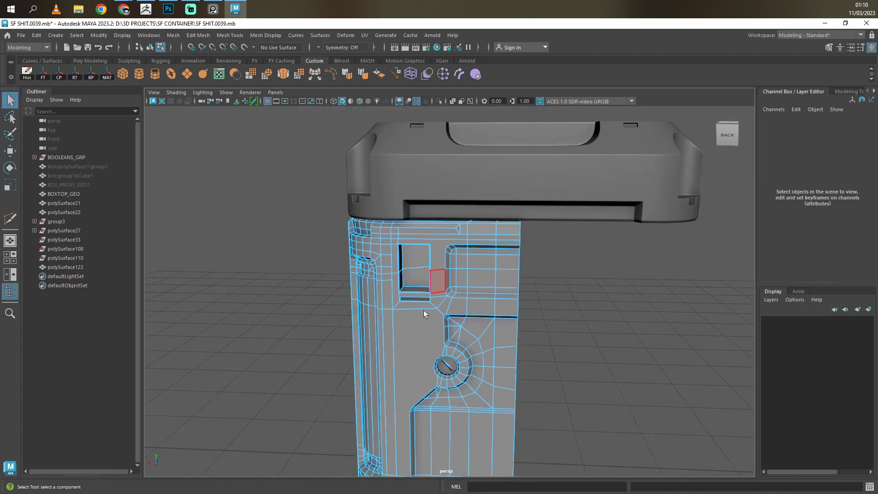
left_click_drag(424, 310, 488, 287, "alt")
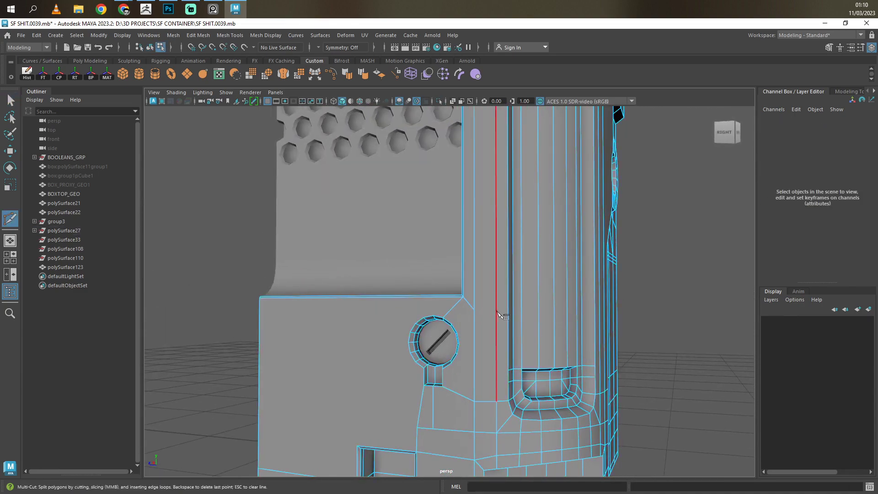
left_click(259, 310)
key("Return")
scroll(449, 330, "up", 3)
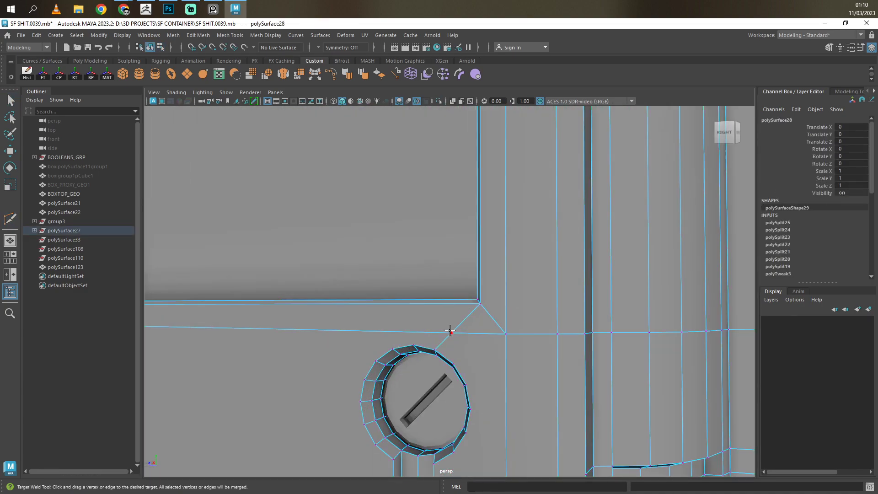
scroll(458, 338, "down", 2)
scroll(475, 349, "up", 3)
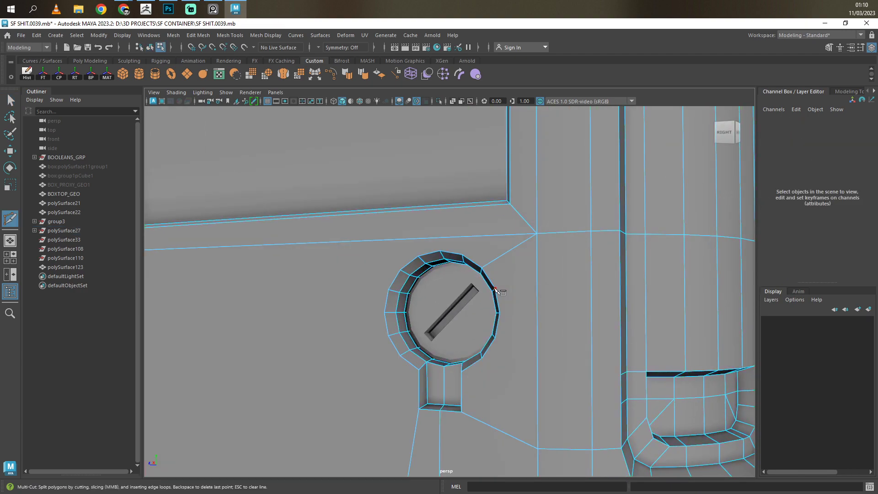
Cut edges from the disc's rim through the face above it, saving as SF SHIT.0040.mb.
left_click(498, 327)
left_click_drag(494, 349, 544, 293, "alt")
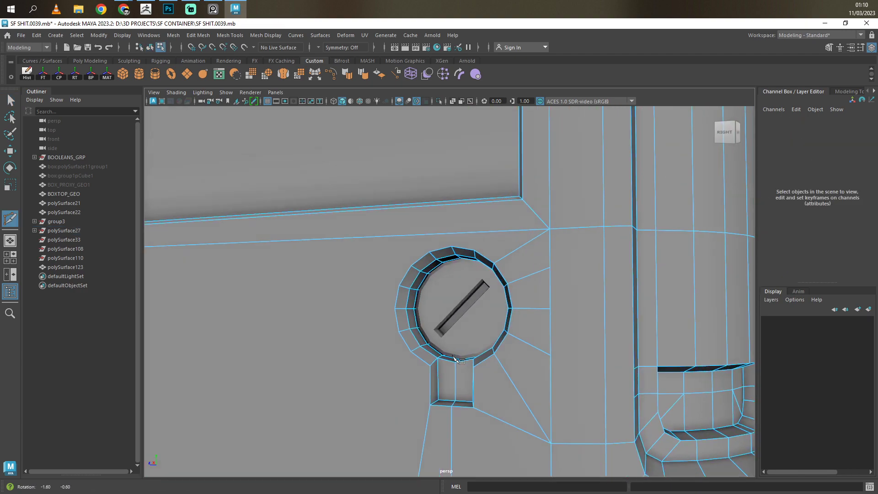
left_click(502, 283, "ctrl")
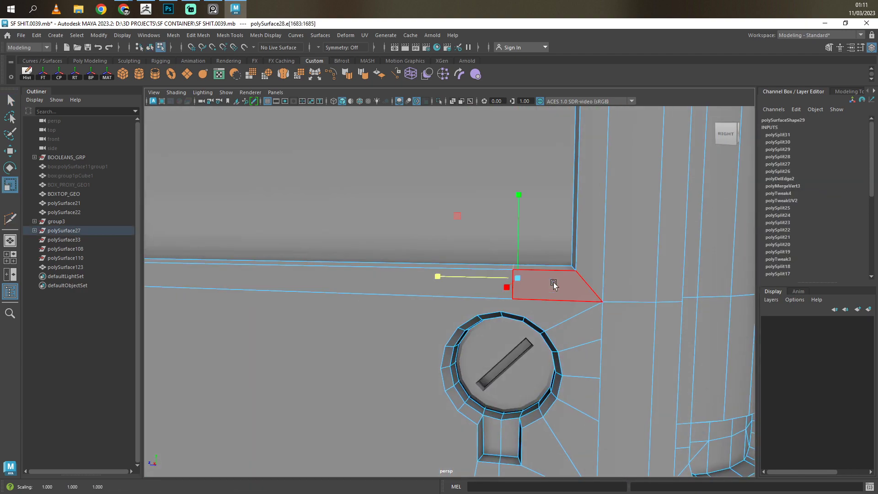
left_click(534, 284, "ctrl")
key("ctrl+alt+s")
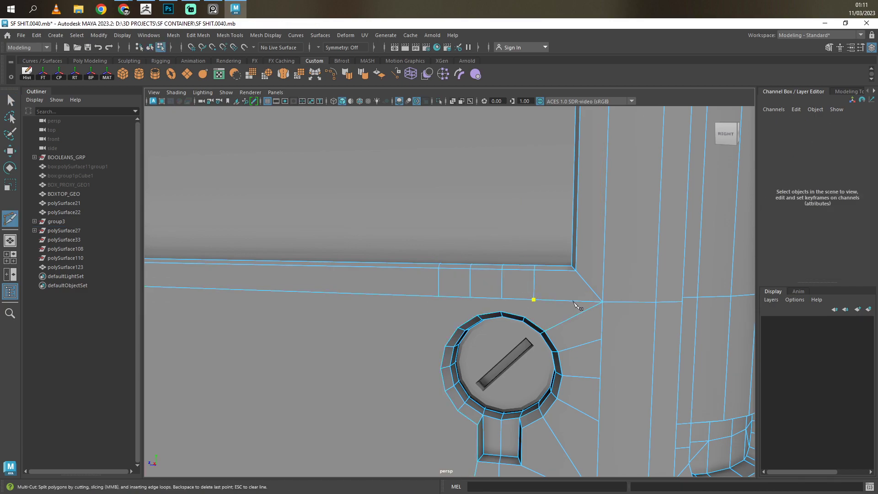
scroll(467, 318, "down", 2)
key("q")
scroll(439, 308, "down", 3)
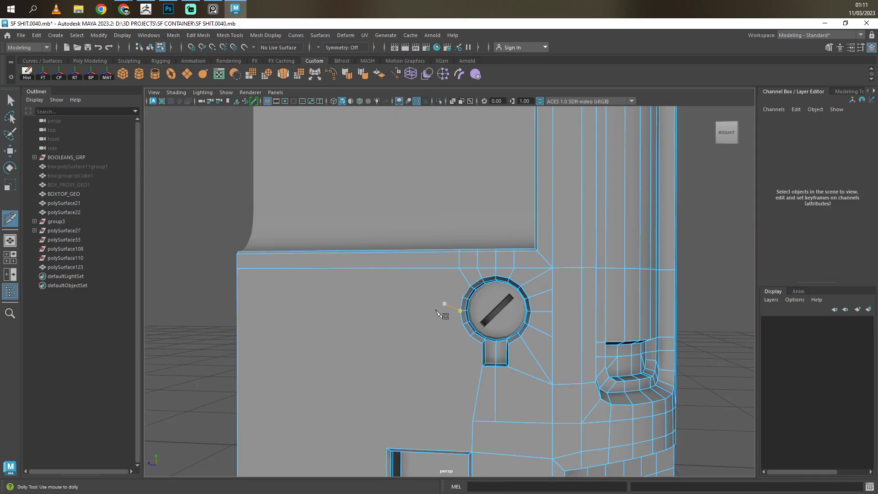
Isolate the panel and slice a cut line down the side panel.
left_click_drag(439, 308, 560, 299, "alt")
scroll(511, 322, "up", 3)
scroll(511, 321, "down", 3)
left_click_drag(416, 257, 532, 242, "alt")
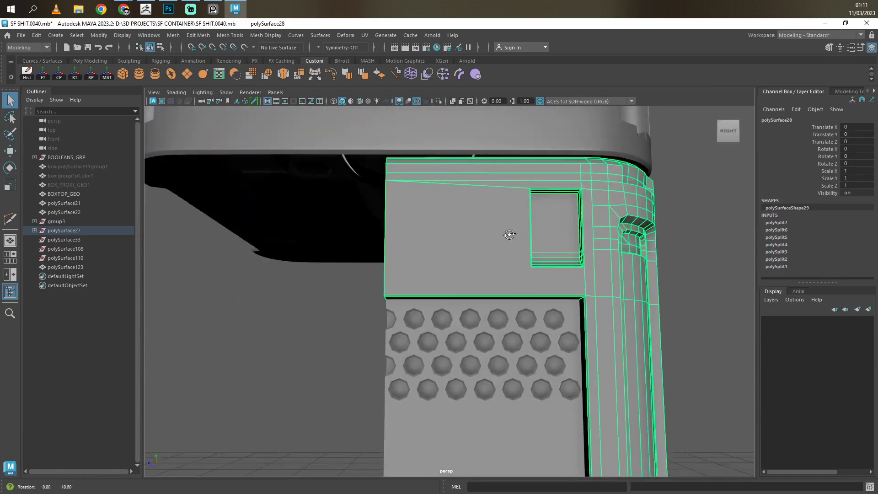
key("ctrl+1")
left_click_drag(488, 215, 486, 397)
key("q")
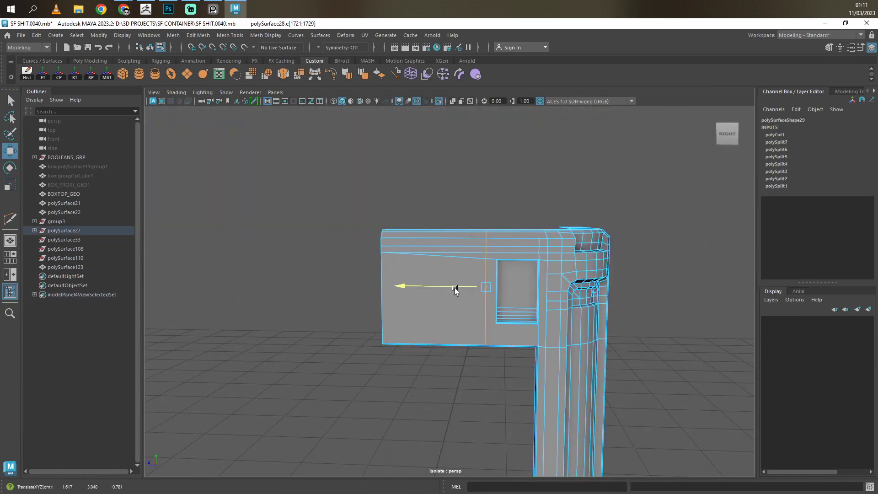
Merge the vertices along the new cut and target-weld the stray points.
left_click_drag(480, 286, 489, 287)
key("q")
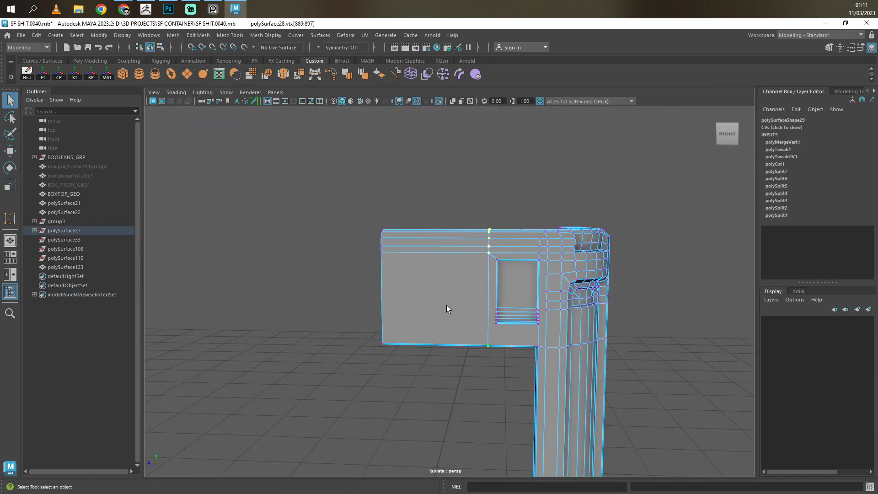
scroll(447, 310, "up", 5)
right_click_drag(491, 316, 491, 316, "shift")
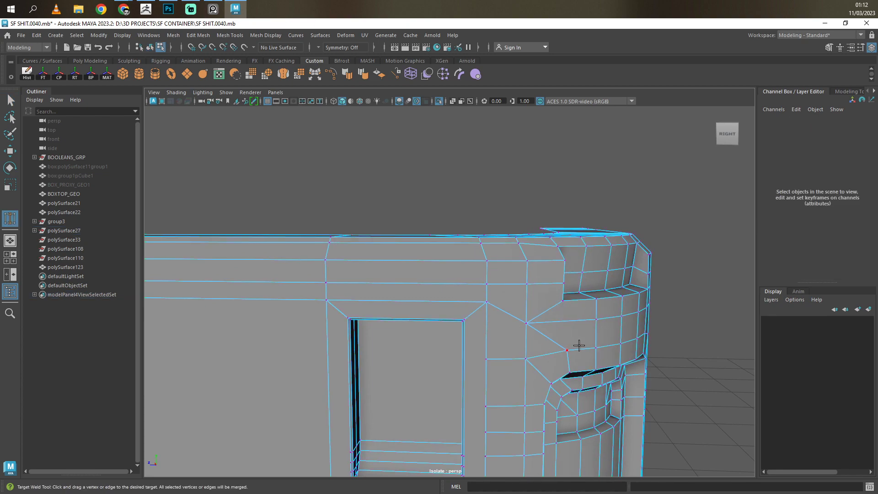
Multi-Cut new edges from beside the window across the panel to the recess.
key("q")
middle_click_drag(435, 308, 548, 274, "alt")
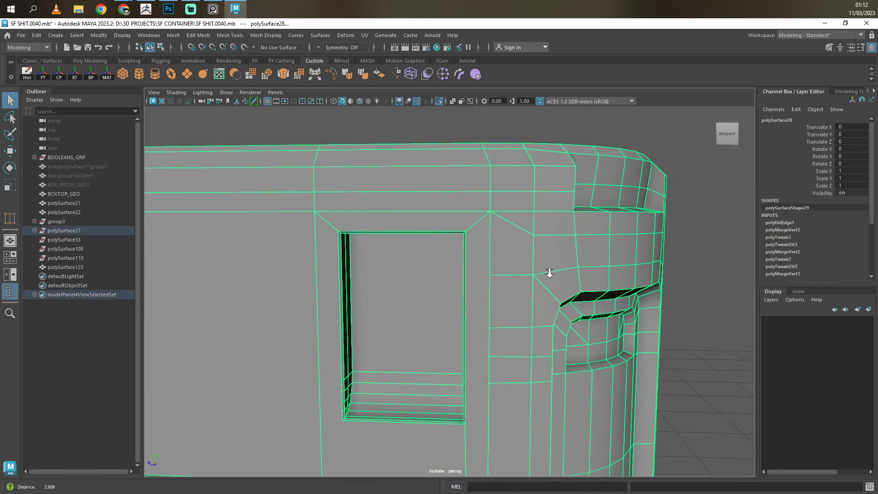
right_click_drag(549, 274, 544, 256, "shift")
left_click(537, 233)
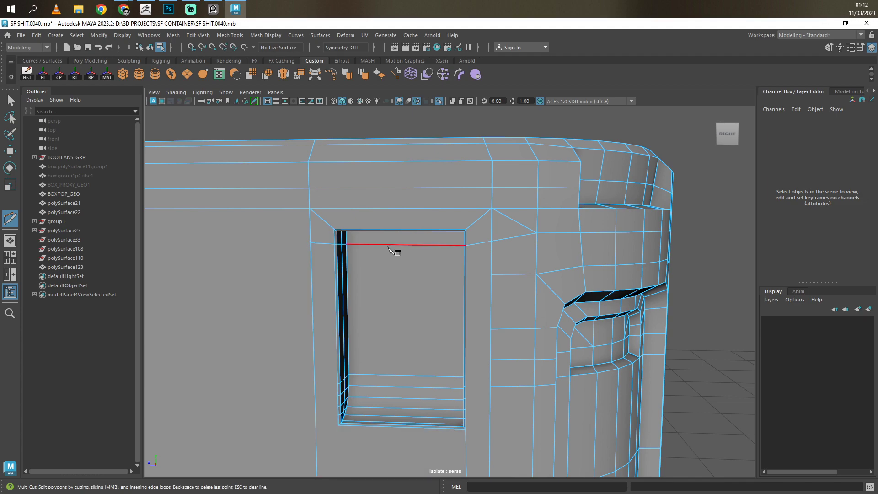
scroll(492, 293, "down", 4)
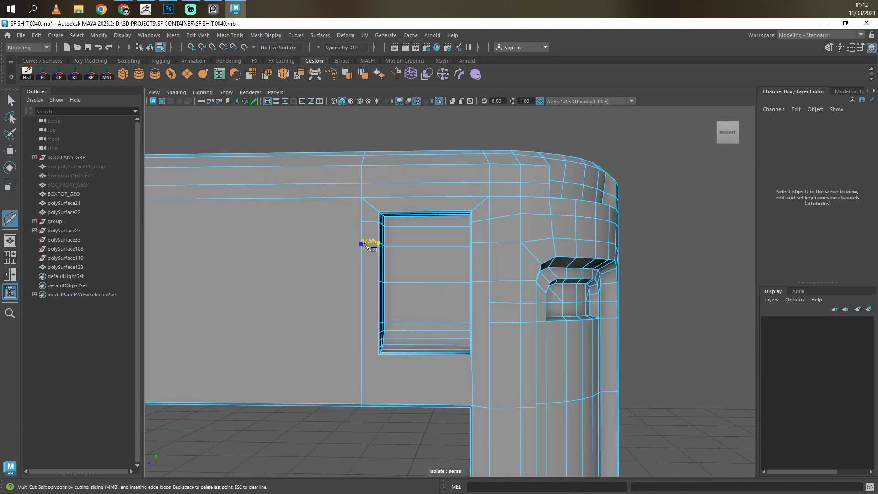
mouse_move(364, 282)
left_mouse_down("alt")
mouse_move(398, 247)
mouse_move(497, 291)
left_mouse_up("alt")
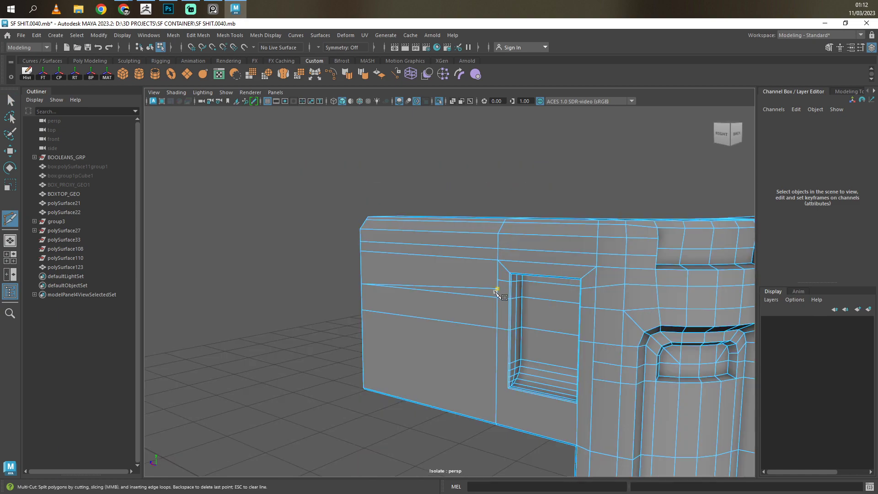
left_click(366, 269)
left_click_drag(437, 311, 308, 320, "alt")
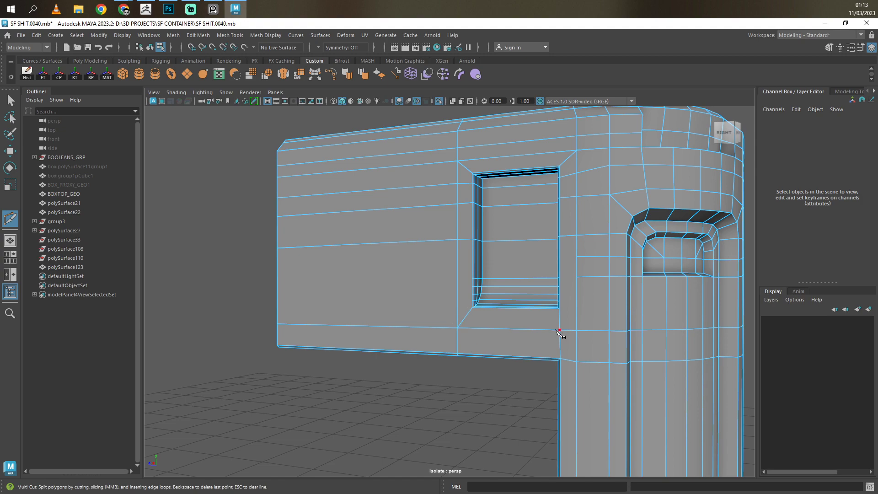
key("q")
Collapse the stray vertical edge below the opening on the front face.
left_click_drag(587, 346, 553, 347, "alt")
left_click(499, 403)
right_click(497, 310, "shift")
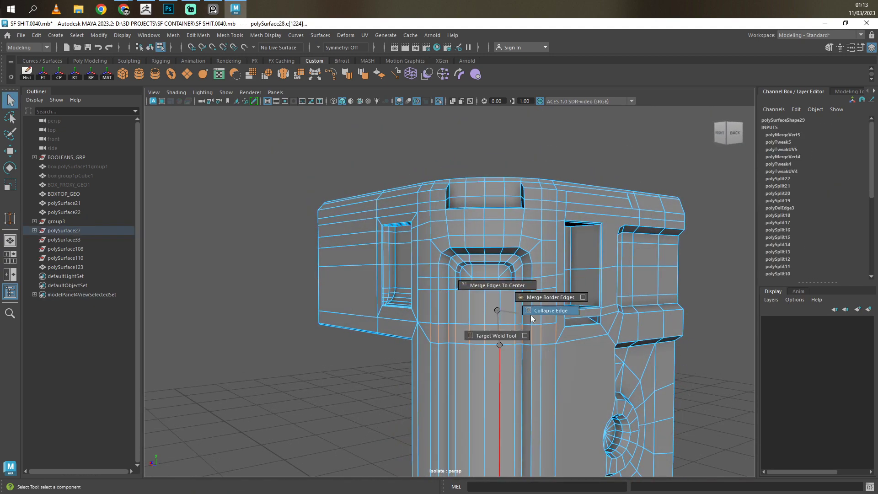
left_click(531, 314)
key("w")
key("q")
left_click_drag(490, 300, 556, 330, "alt")
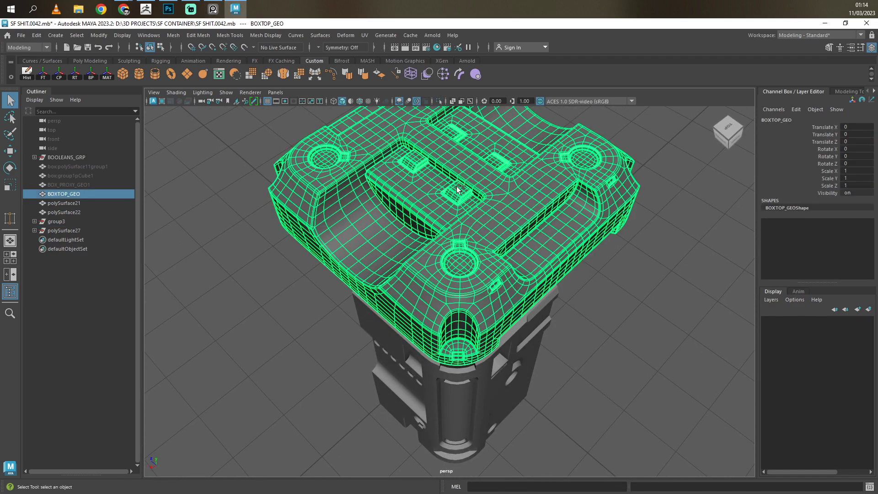
Move BOXTOP_GEO1 into the window recess and rotate it upright to fit.
left_click(456, 194)
key("w")
mouse_move(515, 180)
left_mouse_down("alt")
mouse_move(447, 215)
mouse_move(452, 275)
left_mouse_up("alt")
key("f")
key("e")
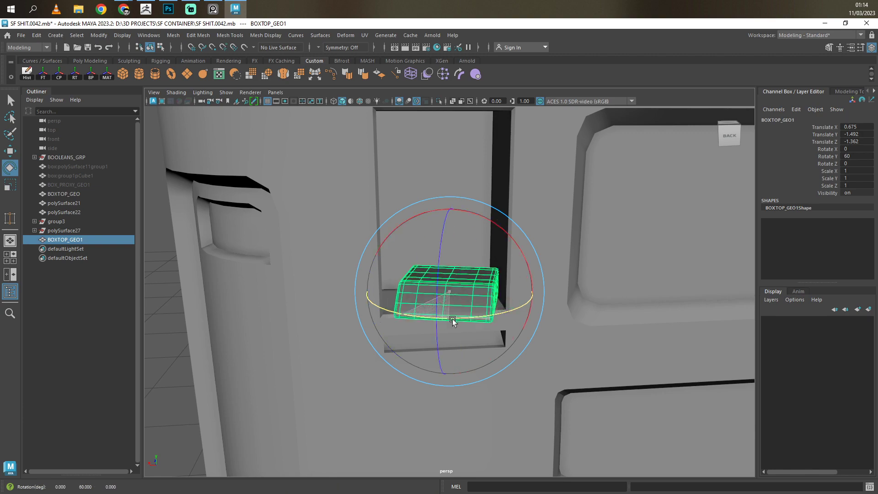
key("w")
scroll(450, 285, "down", 3)
key("e")
mouse_move(428, 269)
left_mouse_down()
mouse_move(485, 401)
mouse_move(444, 285)
mouse_move(452, 241)
mouse_move(448, 261)
left_mouse_up()
key("w")
Raise the insert's top vertices to the recess top and adjust its right vertex column.
key("F9")
key("q")
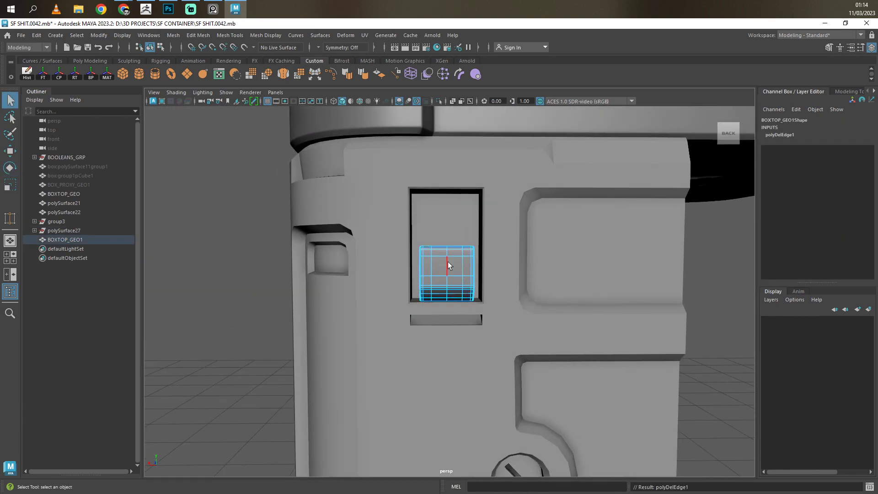
left_click_drag(407, 237, 499, 262)
key("w")
mouse_move(446, 219)
left_mouse_down()
mouse_move(441, 174)
mouse_move(439, 296)
left_mouse_up()
key("q")
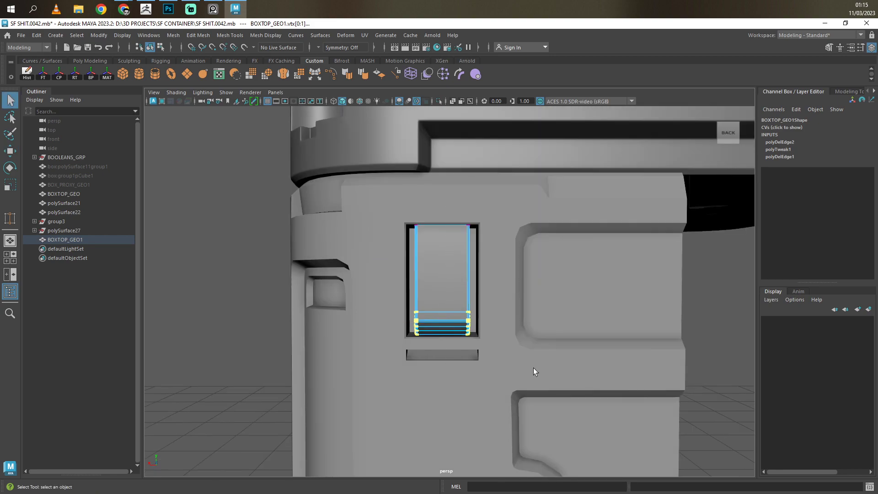
left_click_drag(533, 368, 464, 215)
key("w")
Insert a centre vertical edge loop, bevel it into two edges, and add a horizontal loop.
key("F8")
scroll(430, 256, "up", 2)
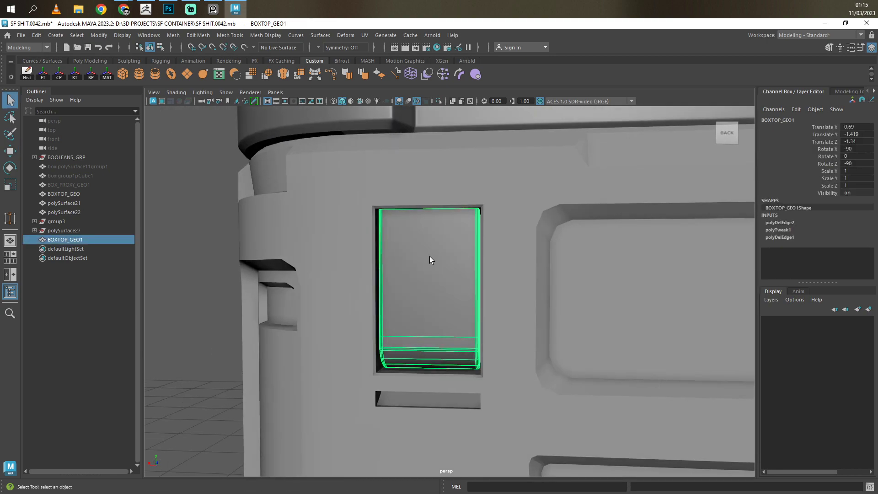
right_click_drag(430, 256, 431, 249, "shift")
left_click(431, 248, "ctrl")
key("q")
key("ctrl+b")
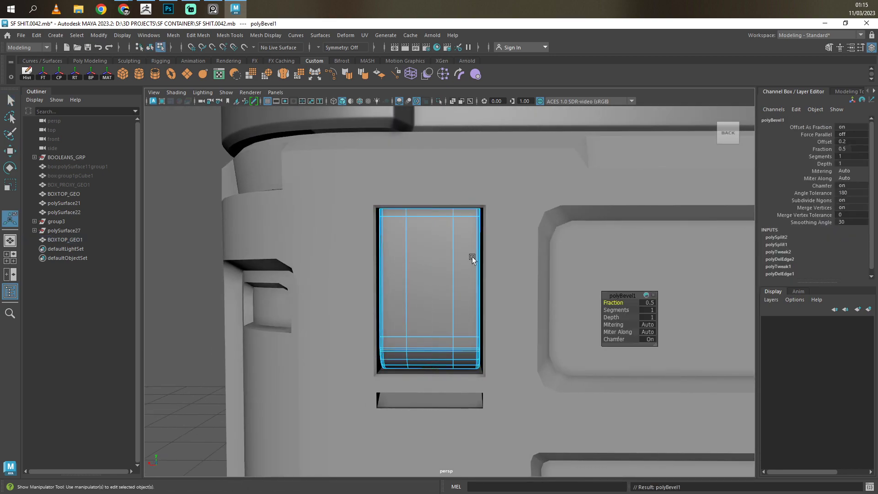
right_click_drag(427, 303, 428, 293, "shift")
left_click(411, 278, "ctrl")
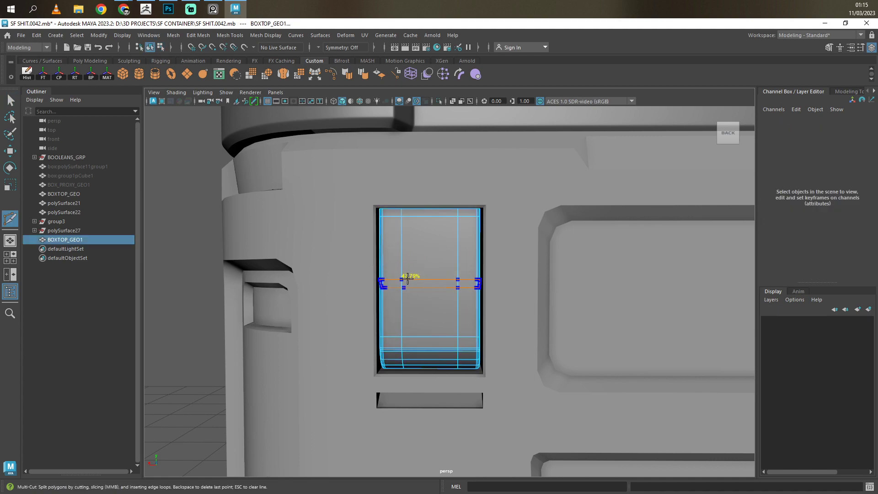
key("q")
Isolate the insert, extrude its upper face inward and bevel the bottom edges.
key("F8")
key("ctrl+1")
key("F11")
left_click(427, 249)
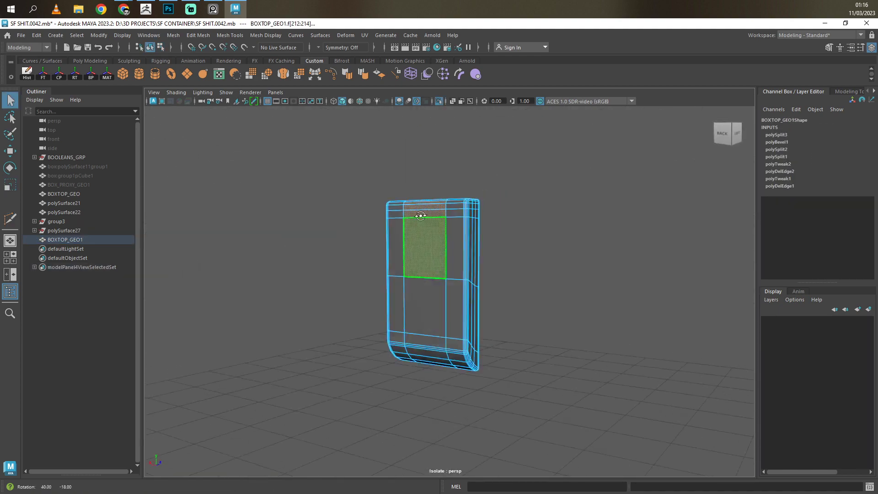
key("ctrl+e")
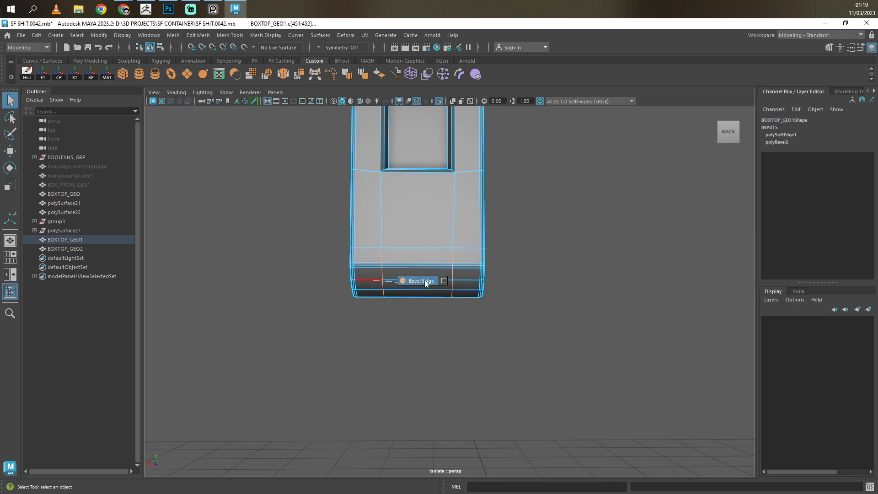
right_click_drag(425, 282, 425, 283, "shift")
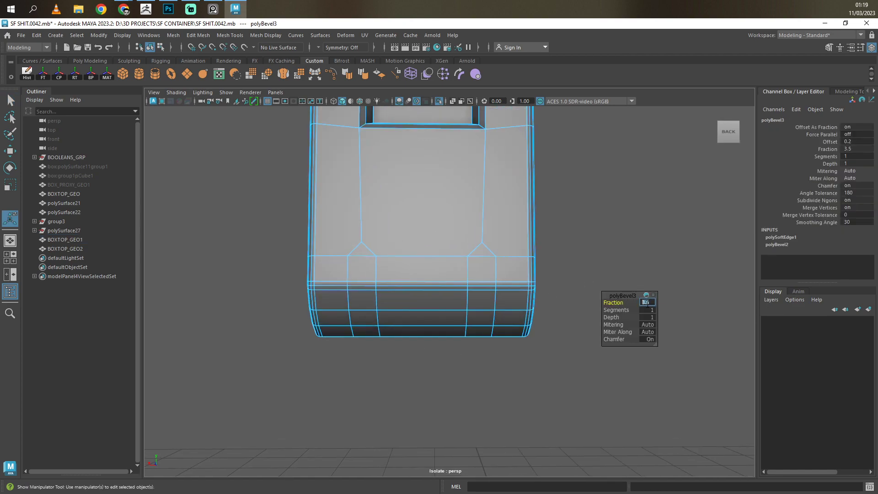
key("F8")
mouse_move(367, 324)
left_mouse_down("alt")
mouse_move(406, 302)
mouse_move(381, 296)
mouse_move(494, 337)
left_mouse_up("alt")
Extrude and scale the two bottom face strips into notches.
key("y")
left_click(471, 341)
scroll(444, 361, "up", 3)
key("ctrl+e")
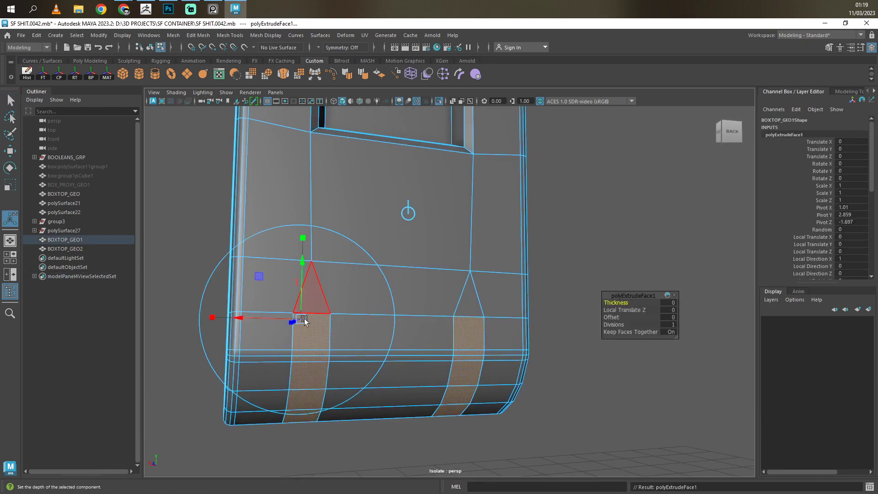
key("q")
left_click_drag(444, 361, 229, 333, "alt")
left_click(306, 386)
left_click_drag(305, 385, 129, 469, "alt")
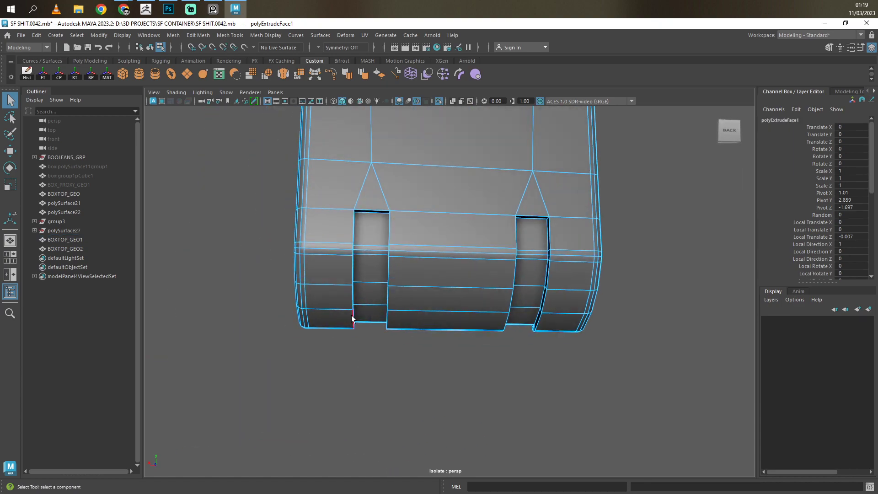
left_click(373, 212)
key("r")
key("q")
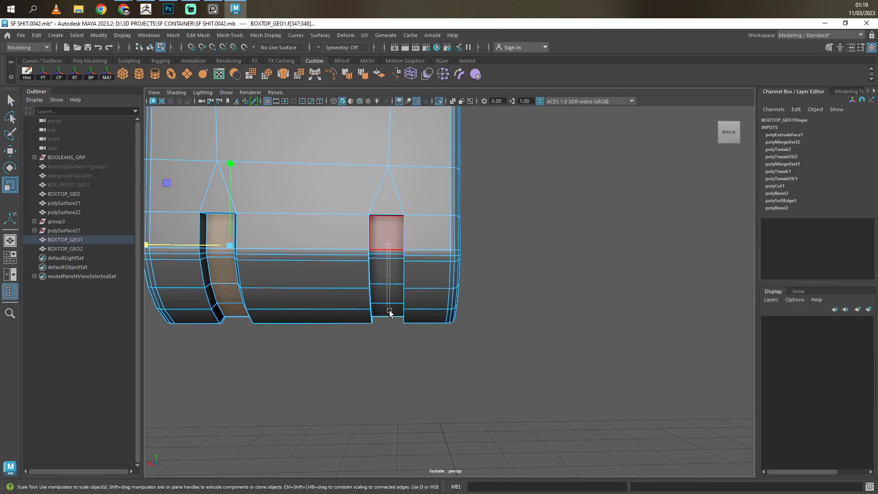
Nudge a horizontal vertex row upward and add an edge loop above the notches.
left_click(319, 247)
left_click_drag(320, 247, 599, 300, "alt")
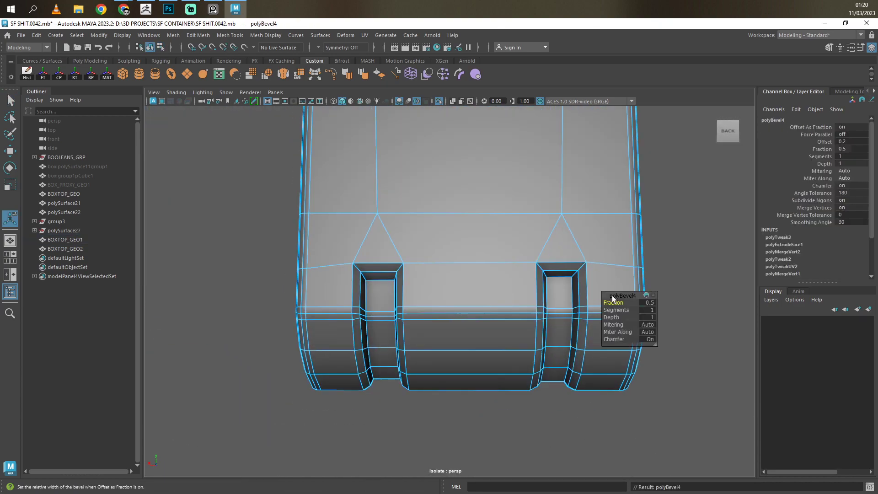
right_click_drag(599, 300, 610, 302)
left_click(343, 248)
left_click_drag(343, 248, 530, 264)
key("w")
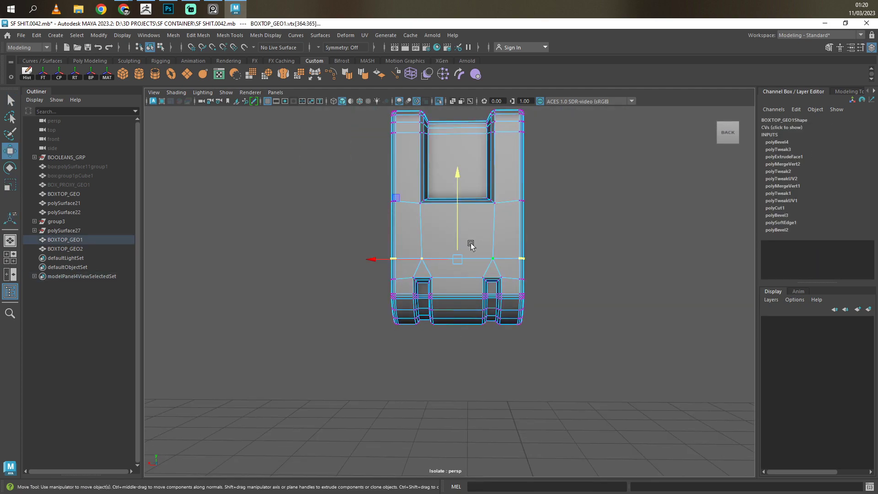
left_click_drag(471, 245, 462, 228)
middle_click_drag(457, 166, 441, 263, "alt")
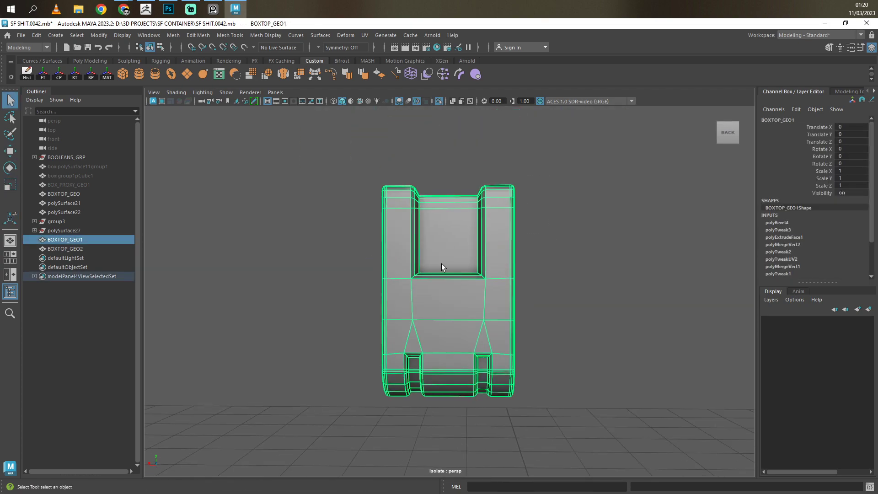
left_click(441, 233, "ctrl")
key("w")
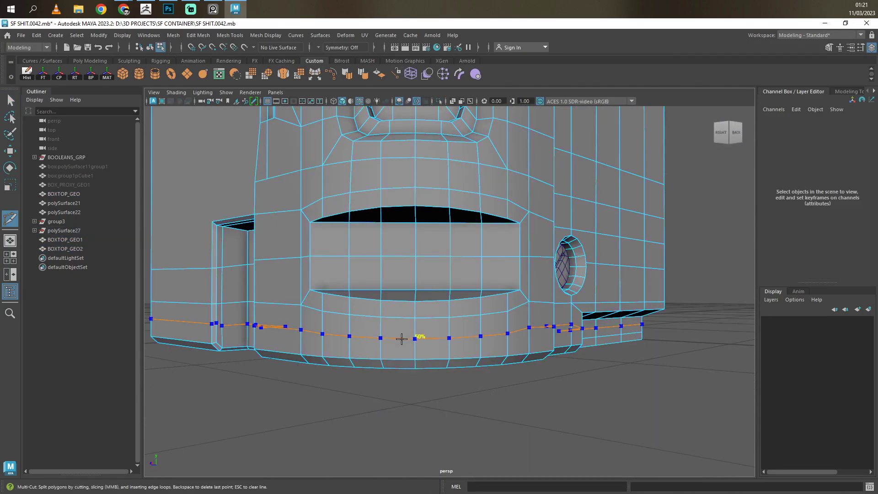
Insert the previewed edge loop and extrude the face strip below the vent into a slot.
left_click(402, 339, "ctrl")
key("q")
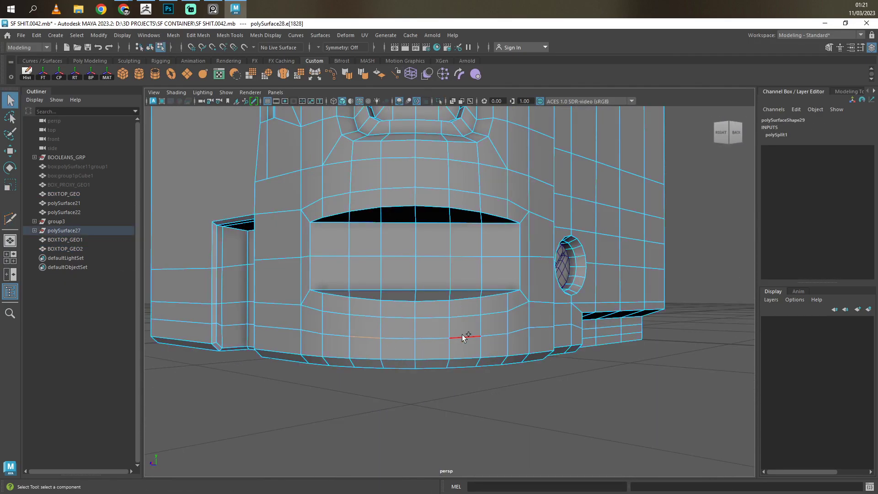
mouse_move(463, 344)
right_mouse_down()
mouse_move(476, 307)
mouse_move(336, 334)
right_mouse_up()
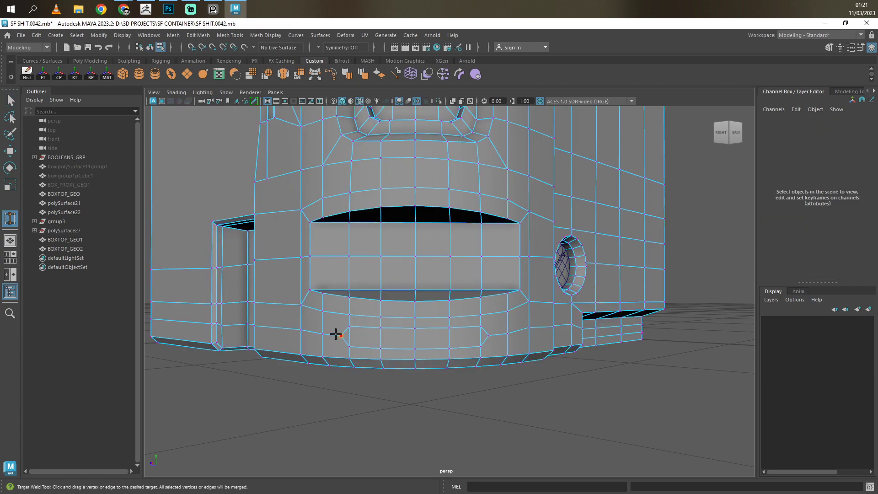
left_click(465, 338)
mouse_move(414, 339)
left_mouse_down("alt")
mouse_move(398, 318)
mouse_move(457, 262)
mouse_move(448, 275)
left_mouse_up("alt")
key("ctrl+e")
scroll(435, 315, "up", 3)
key("q")
scroll(449, 275, "down", 3)
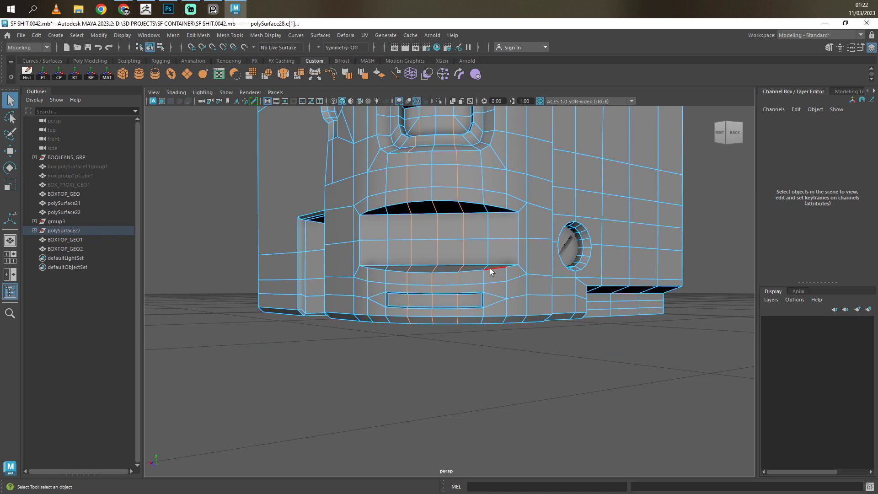
Bevel the slot's edge loop at 0.5 fraction, checking it in smooth preview.
left_click(517, 251)
left_click_drag(360, 222, 443, 273, "alt")
key("3")
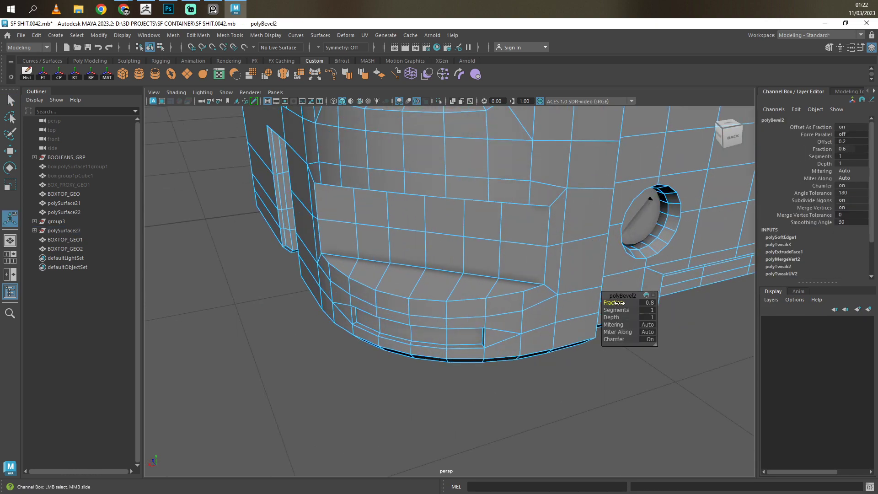
right_click_drag(613, 302, 503, 287)
scroll(503, 287, "up", 3)
left_click(425, 231)
mouse_move(414, 225)
left_mouse_down("alt")
mouse_move(439, 160)
mouse_move(463, 264)
left_mouse_up("alt")
left_click(463, 266)
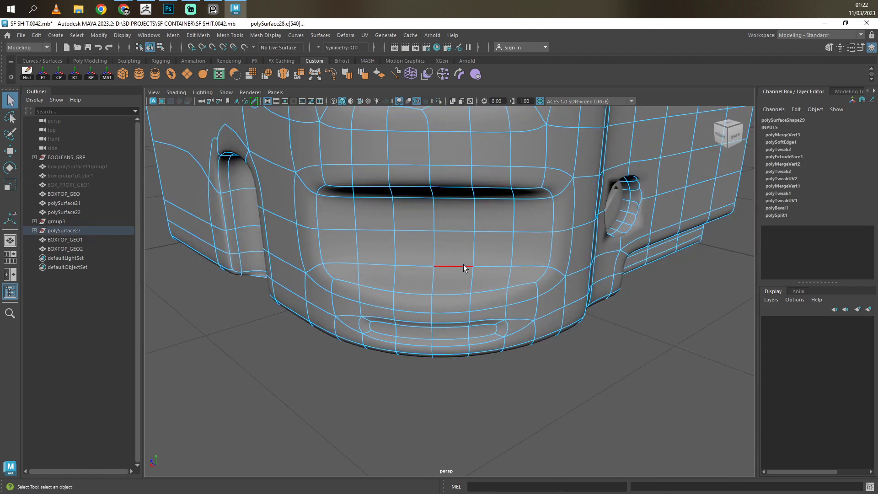
key("1")
key("ctrl+b")
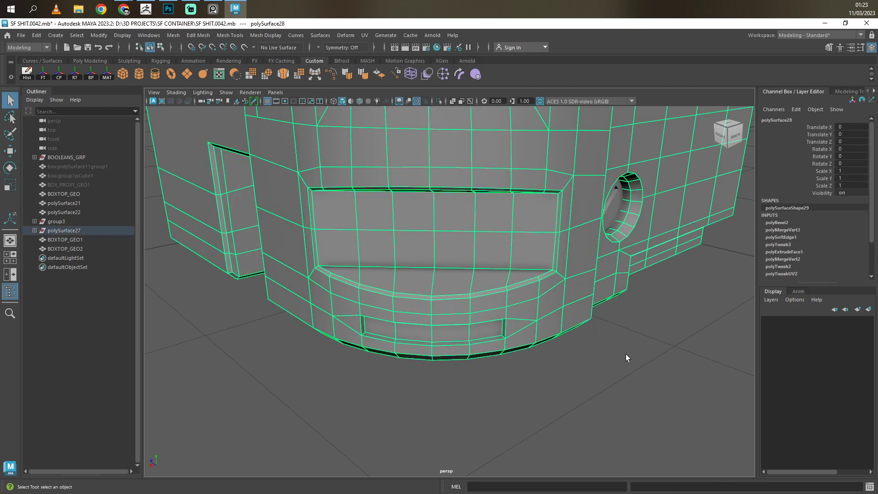
Select a vertical edge loop on the container column.
left_click_drag(627, 357, 572, 321, "alt")
scroll(560, 328, "up", 5)
double_click(430, 229)
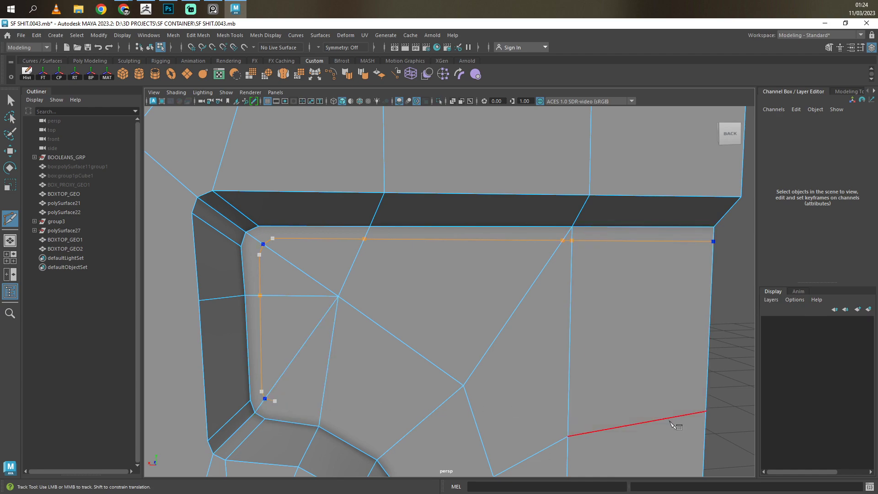
Delete the triangulated panel faces to open a slot in the mesh.
key("q")
left_click(610, 314)
left_click(497, 382, "shift")
left_click(314, 264, "shift")
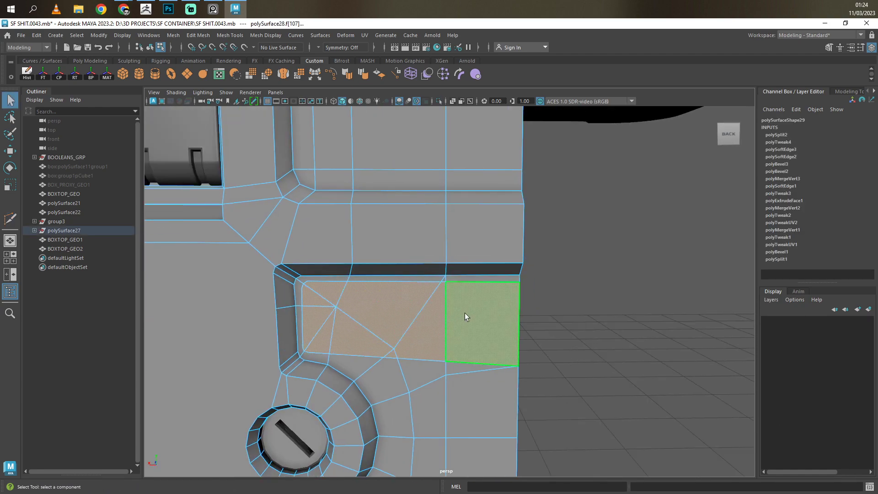
key("Delete")
Straighten the slanted edge at the hole's side by raising it vertically.
left_click(488, 326)
key("w")
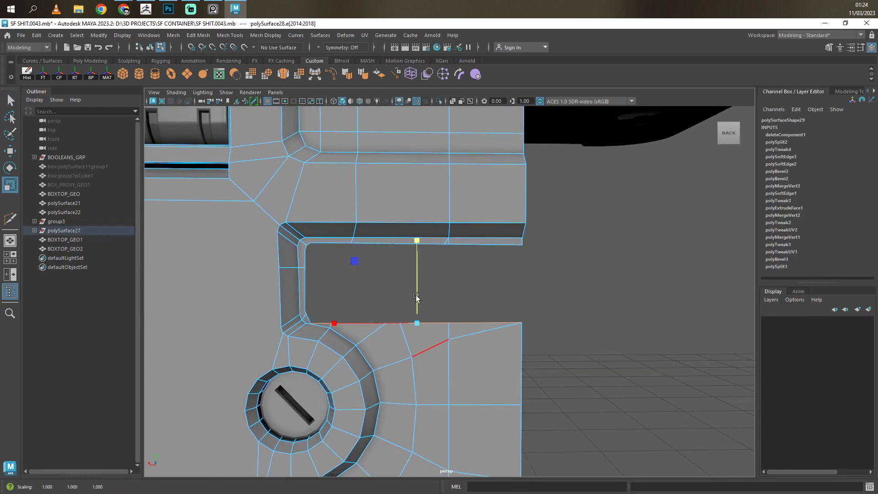
left_click_drag(415, 295, 417, 277)
scroll(374, 308, "up", 5)
key("ctrl+shift+x")
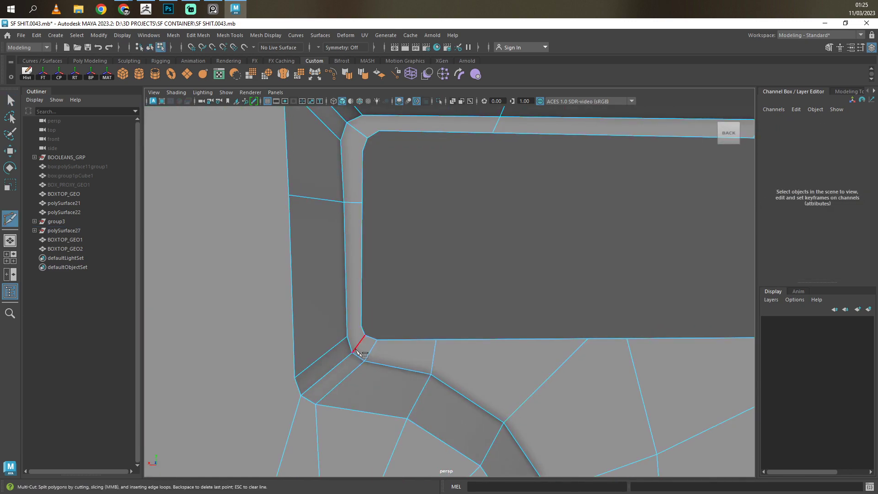
key("w")
Extrude the hole's border edges and push the rim inward to recess the slot.
left_click(399, 356)
key("q")
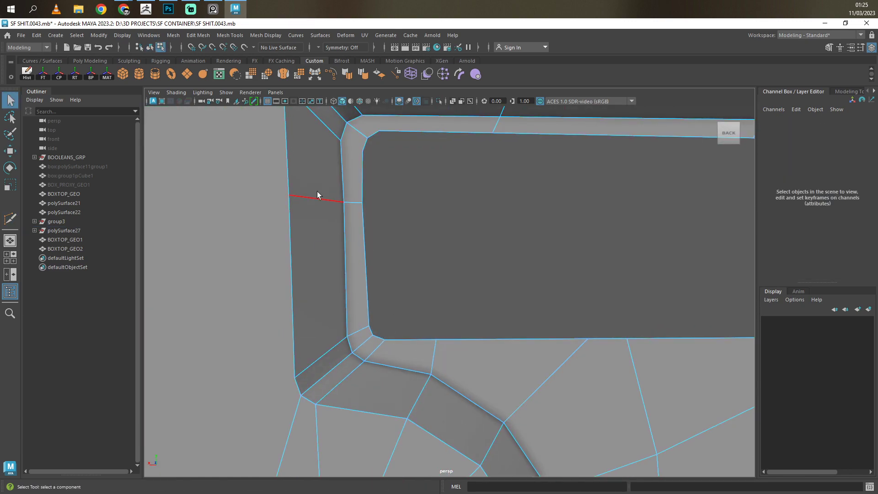
key("F8")
scroll(364, 281, "down", 3)
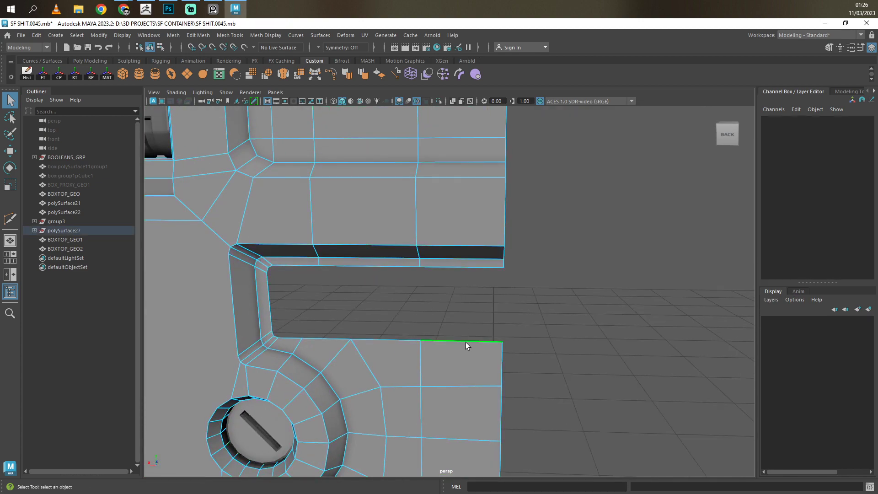
left_click_drag(388, 303, 439, 327)
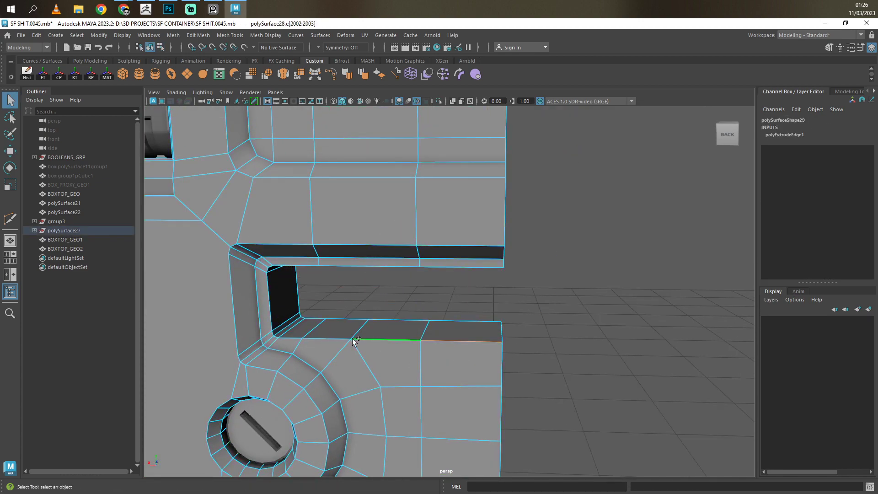
Bevel the recessed slot's edges at fraction 0.4, then begin a new face cut.
key("ctrl+b")
left_click_drag(622, 302, 615, 302)
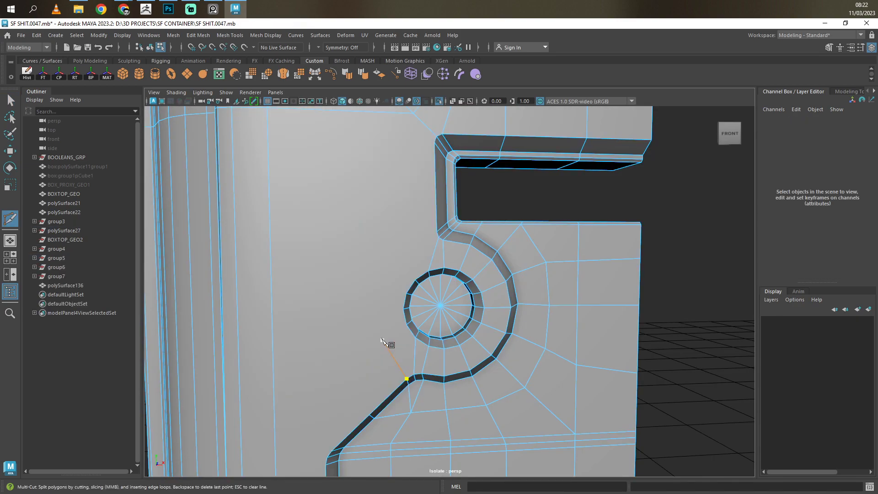
left_click(381, 336)
left_click(378, 311)
Extend the cut line to a vertex near the round hole and finish it.
left_click(401, 263)
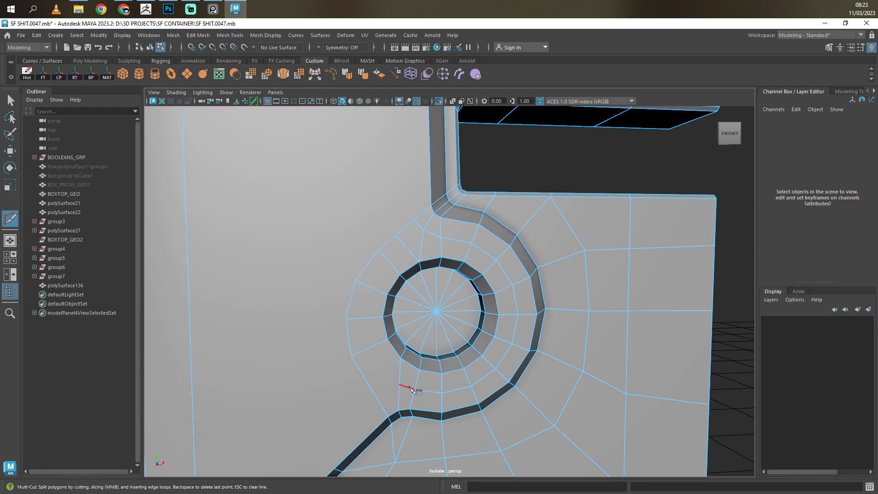
left_click(412, 248)
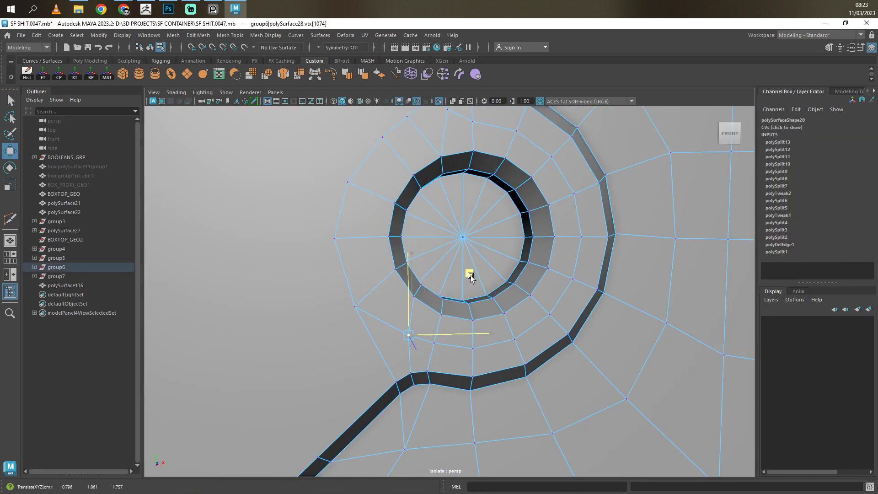
left_click(387, 300)
right_click_drag(386, 300, 459, 396, "alt")
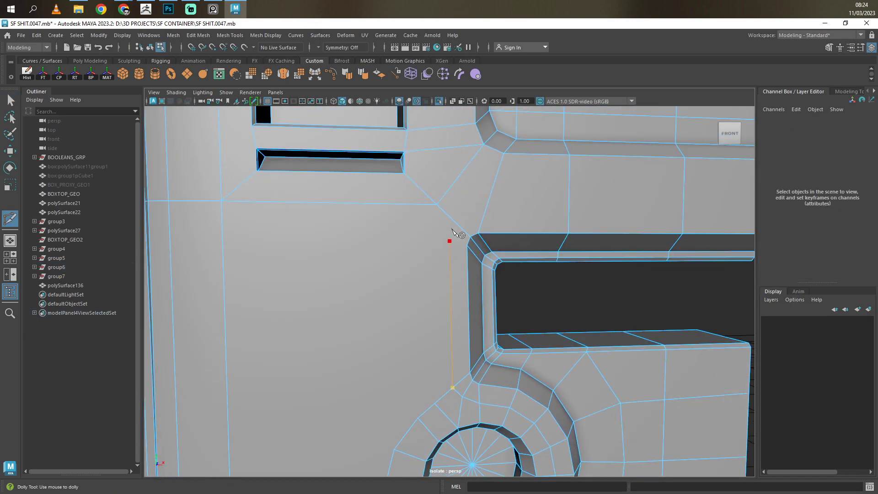
key("q")
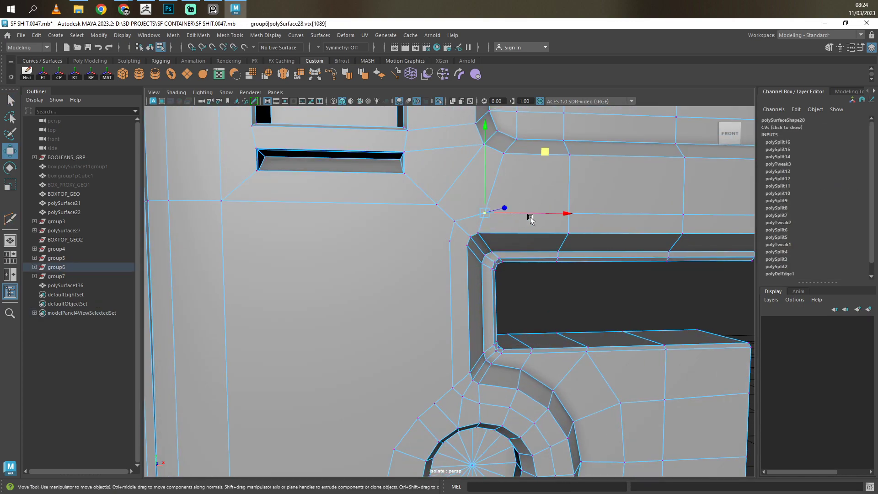
key("F8")
left_click(380, 274)
left_click_drag(380, 274, 487, 255, "alt")
Adjust an edge beside the round hole and start a new cut next to it.
key("F10")
middle_click_drag(486, 255, 425, 238, "alt")
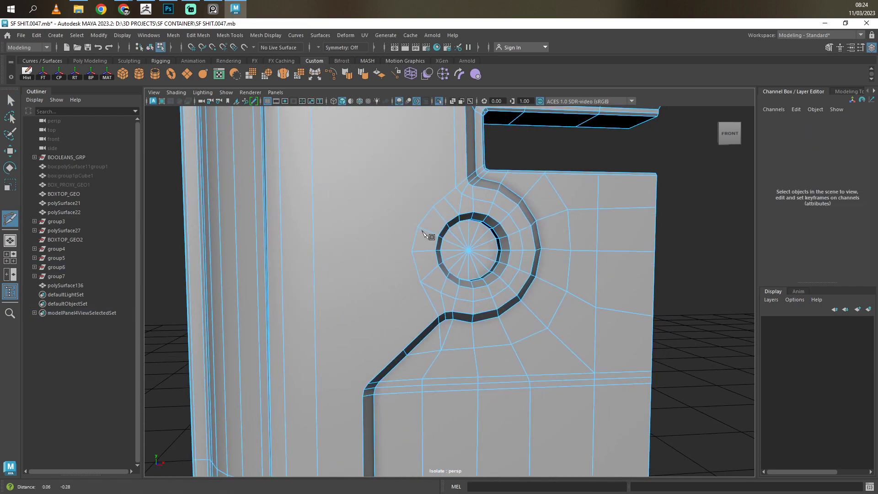
left_click(422, 256)
key("w")
key("q")
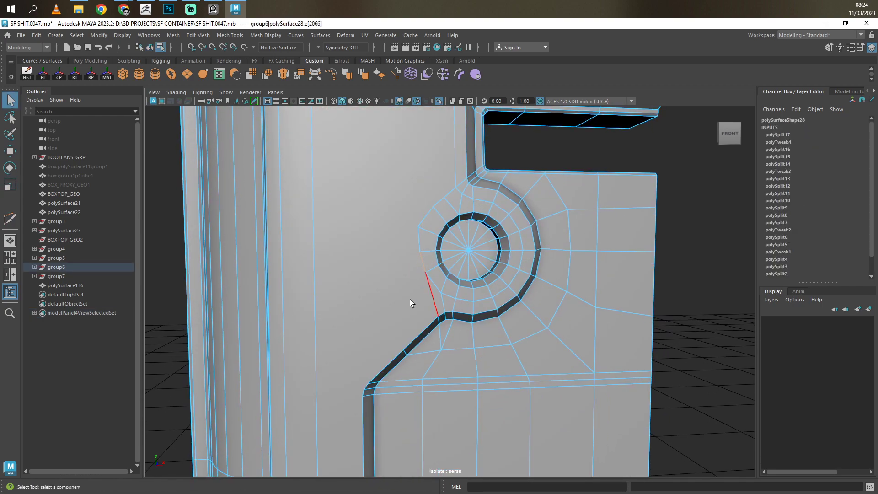
key("F8")
right_click_drag(476, 293, 425, 280, "shift")
middle_click_drag(426, 280, 439, 249, "alt")
left_click(452, 218)
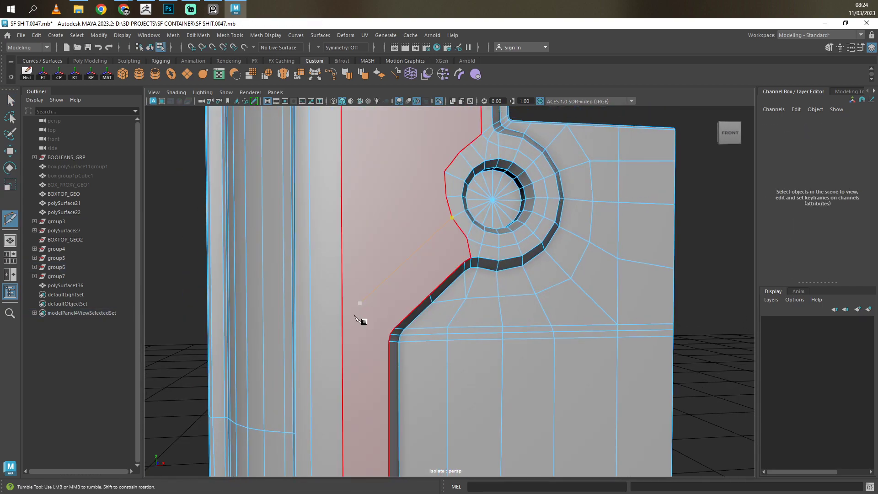
Cut down the column and add a short two-point cut at the panel line corner.
scroll(355, 323, "down", 3)
middle_click_drag(365, 245, 388, 245, "alt")
scroll(388, 246, "up", 3)
left_click(405, 401)
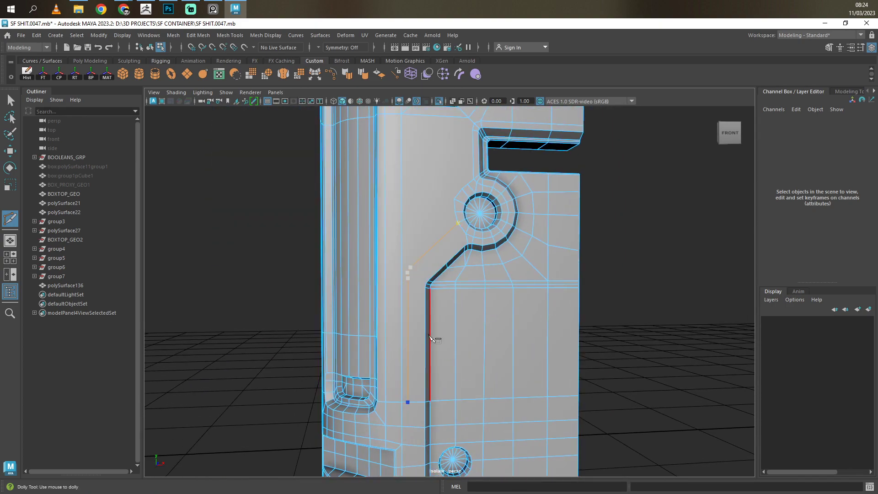
middle_click_drag(405, 401, 449, 285, "alt")
left_click(443, 309)
left_click(485, 320)
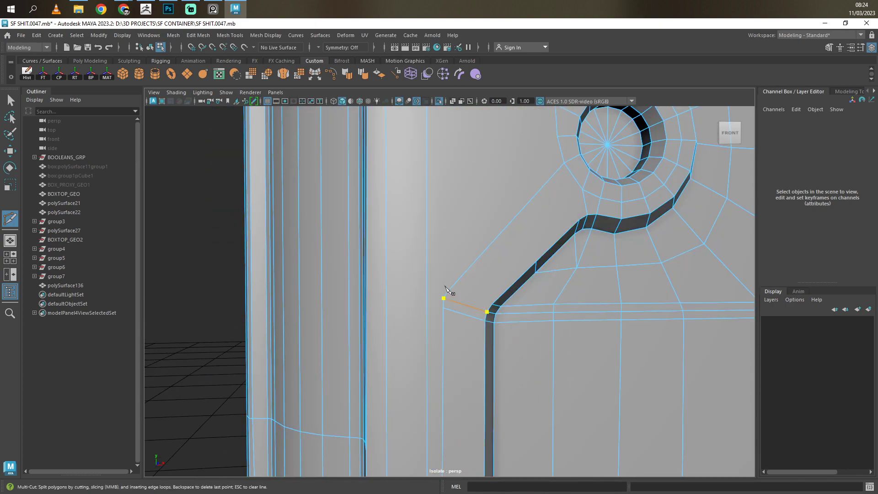
key("Return")
Undo the short cut and redo it from the panel line corner.
key("ctrl+z")
left_click(491, 304)
key("Return")
scroll(448, 295, "down", 2)
scroll(507, 333, "down", 2)
Move a vertex beside the round hole to even out the surrounding quads.
key("q")
scroll(473, 309, "down", 2)
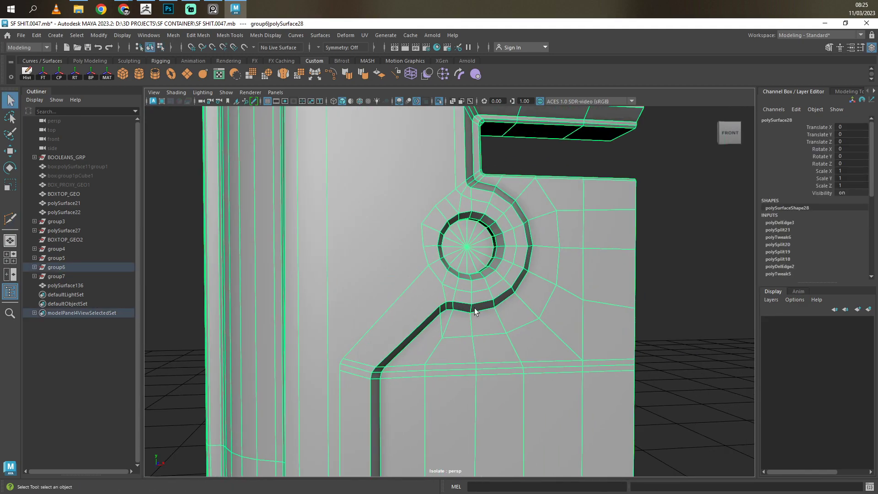
key("F9")
scroll(474, 308, "up", 3)
scroll(453, 256, "down", 4)
scroll(452, 256, "up", 2)
key("w")
left_click(445, 244)
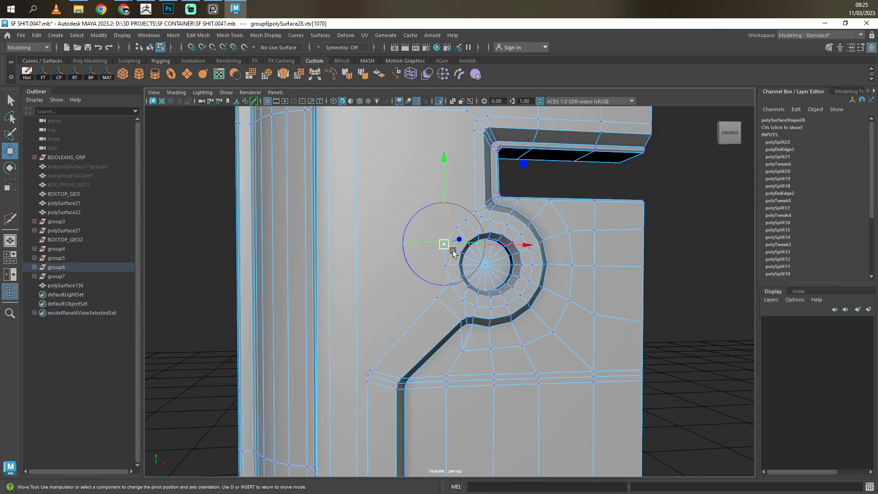
left_click_drag(402, 228, 421, 266, "alt")
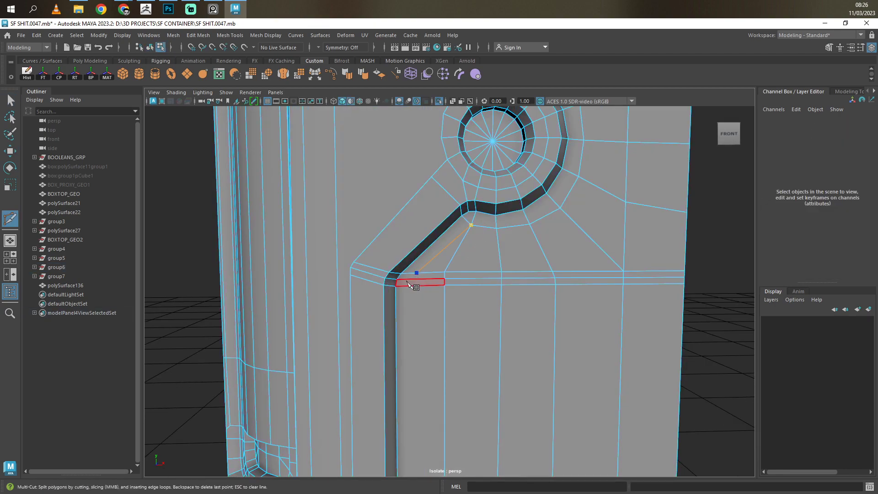
Orbit beneath the column's base and commit the pending cut there.
right_click_drag(387, 295, 435, 384, "alt")
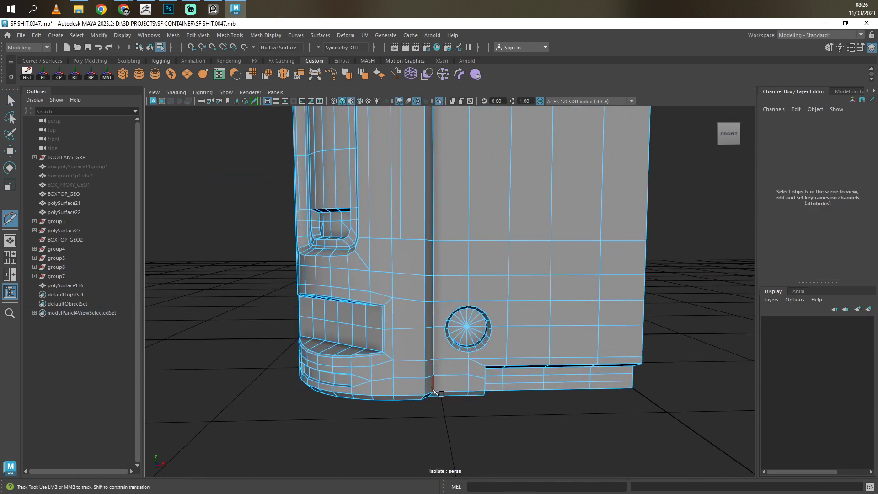
left_click_drag(434, 384, 448, 274, "alt")
right_click_drag(448, 274, 456, 219, "alt")
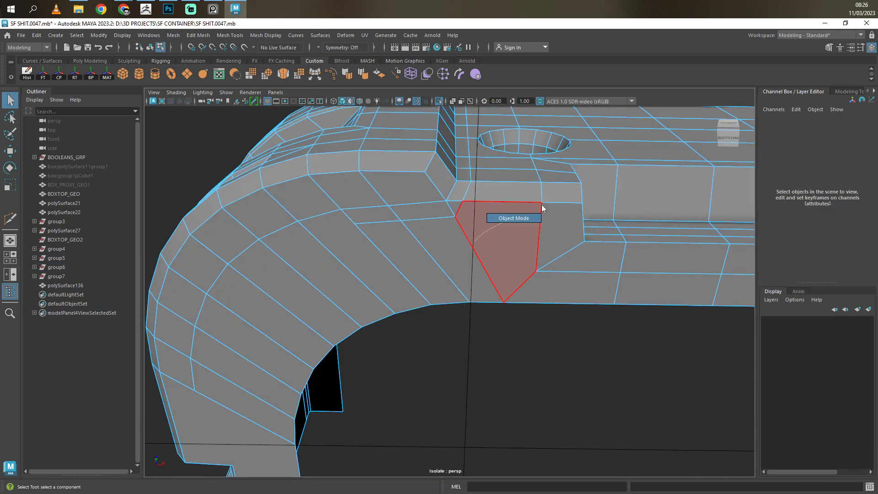
key("Return")
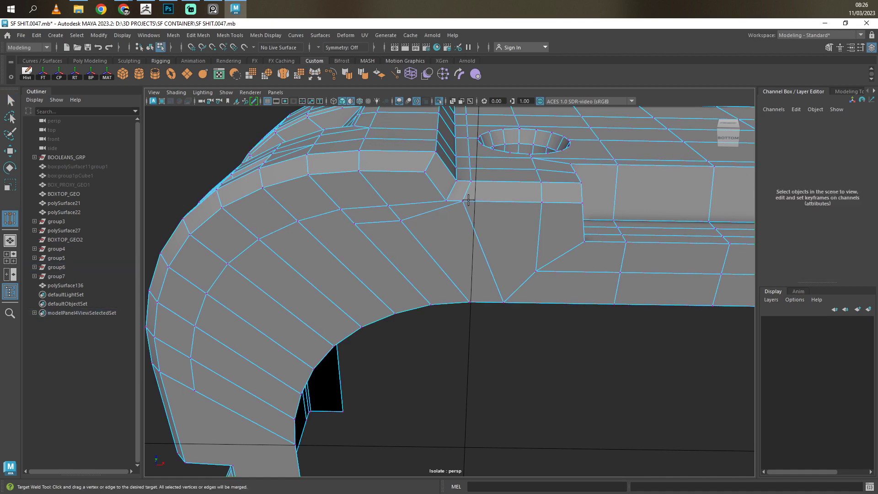
left_click_drag(480, 211, 436, 215, "alt")
Select the stray diagonal edge on the base for removal.
key("q")
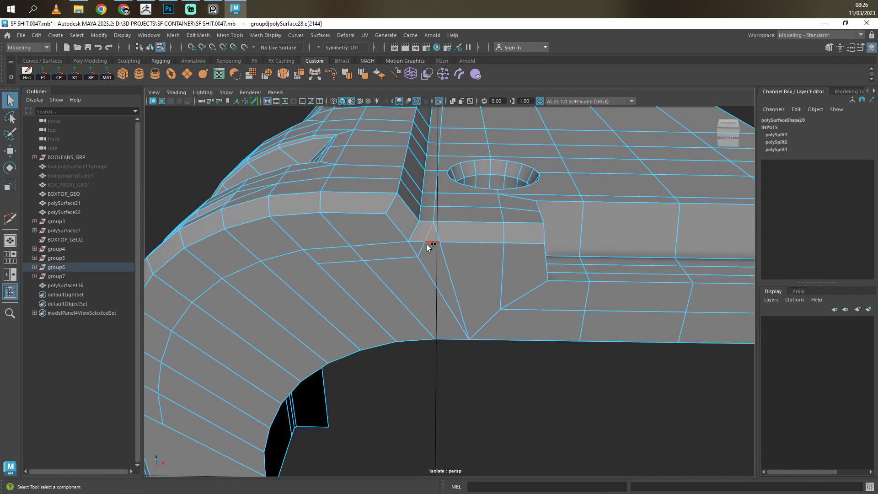
scroll(440, 244, "down", 3)
key("F10")
left_click(414, 303)
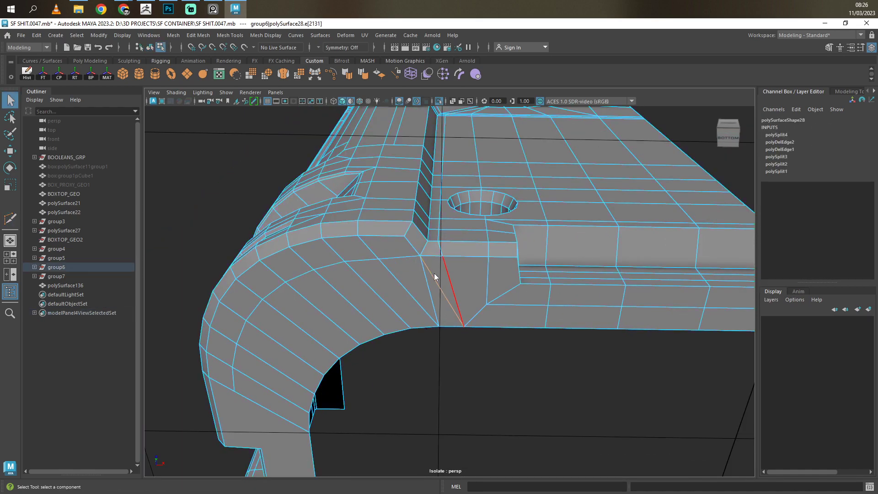
left_click(422, 312)
left_click_drag(421, 312, 422, 263, "alt")
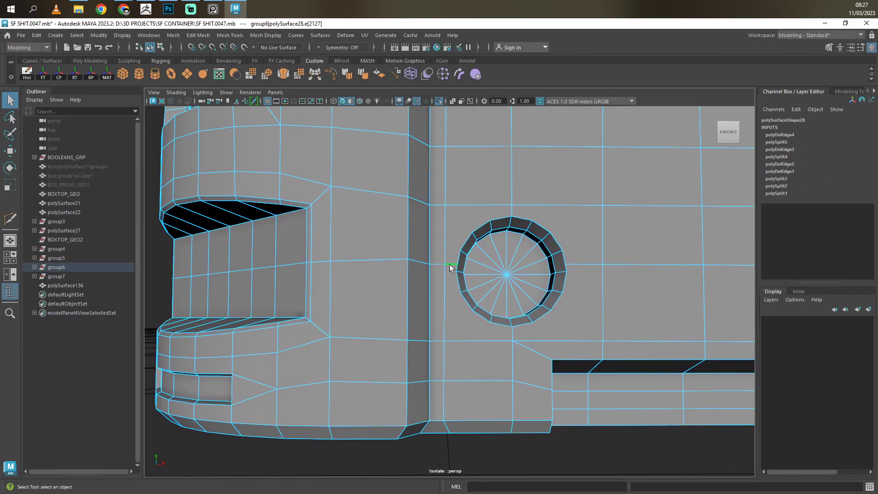
Start a Multi-Cut from the lower round hole's rim to neighbouring edges.
key("y")
middle_click_drag(446, 260, 350, 279, "alt")
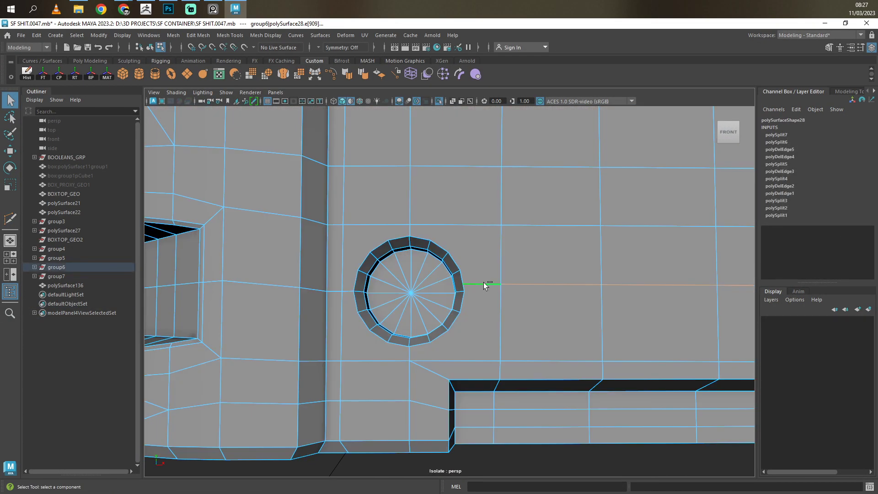
left_click(500, 291)
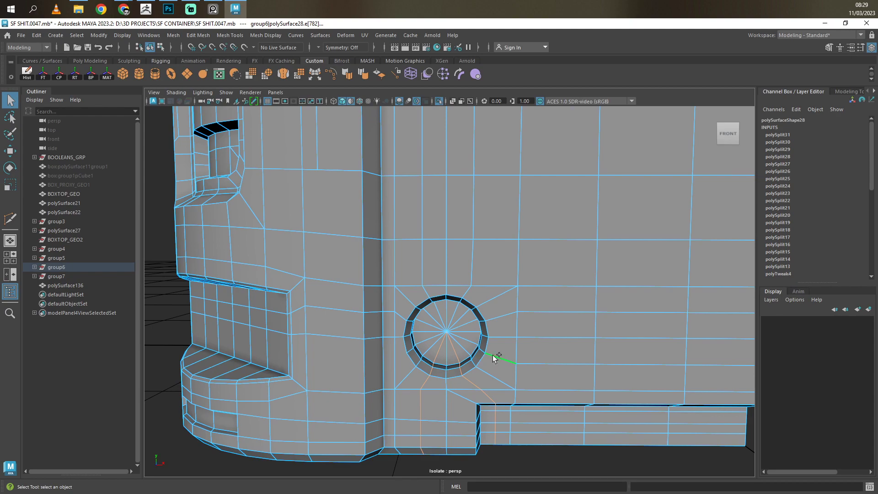
scroll(411, 351, "down", 5)
mouse_move(458, 385)
left_mouse_down("alt")
mouse_move(513, 191)
mouse_move(529, 286)
left_mouse_up("alt")
Cut a new edge across the front panel's window opening.
key("F8")
scroll(439, 265, "up", 5)
key("y")
left_click(416, 257)
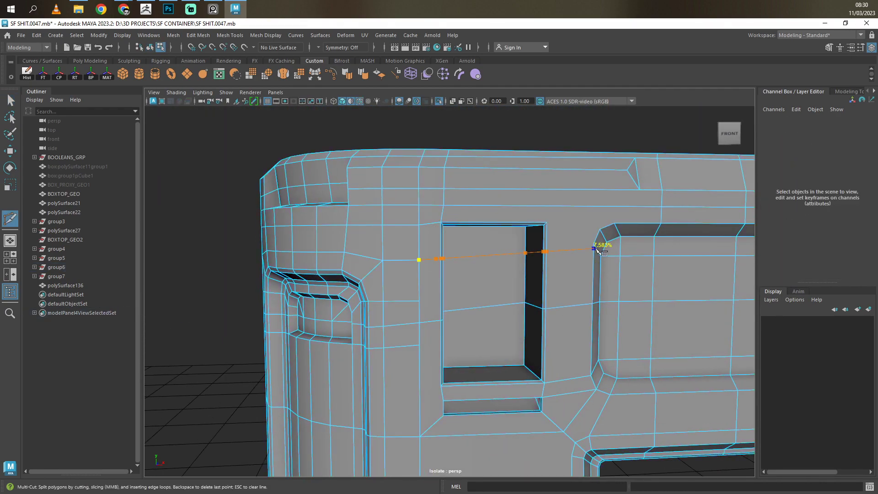
mouse_move(602, 249)
left_mouse_down("alt")
mouse_move(436, 302)
mouse_move(443, 293)
left_mouse_up("alt")
Target-weld the centre vertex onto its neighbour and select the stray corner edge.
key("F9")
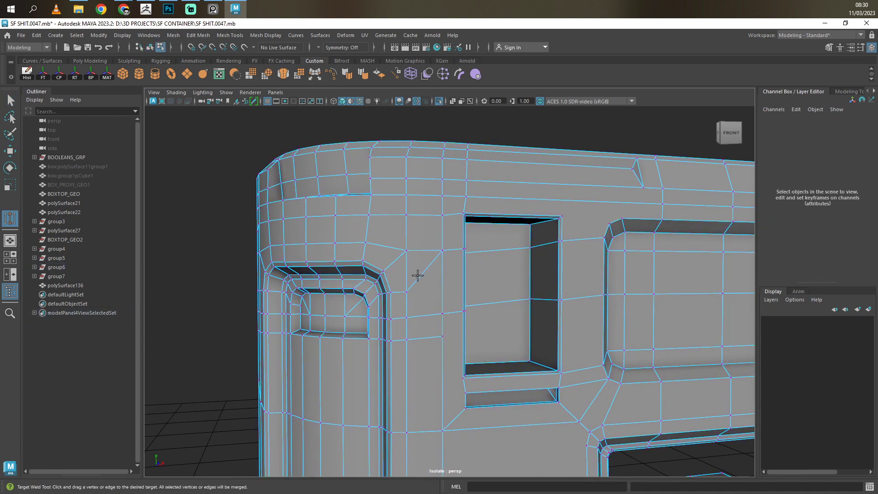
left_click_drag(439, 251, 406, 251)
key("q")
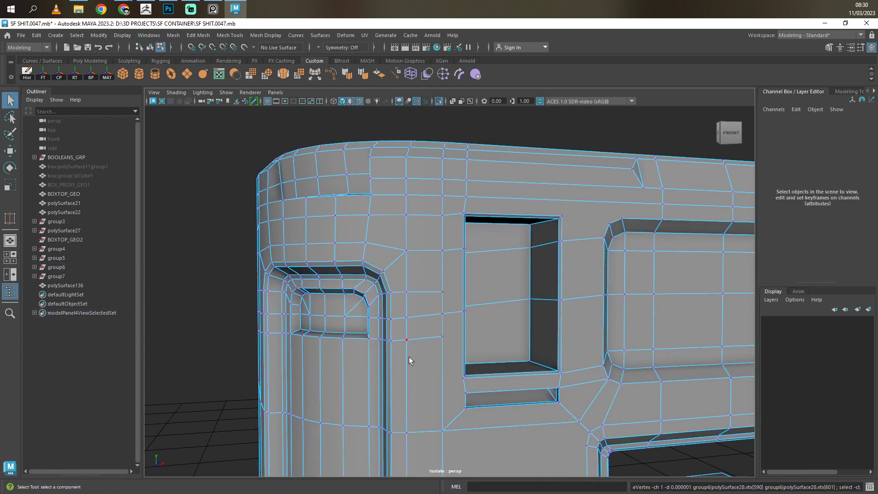
left_click(398, 303)
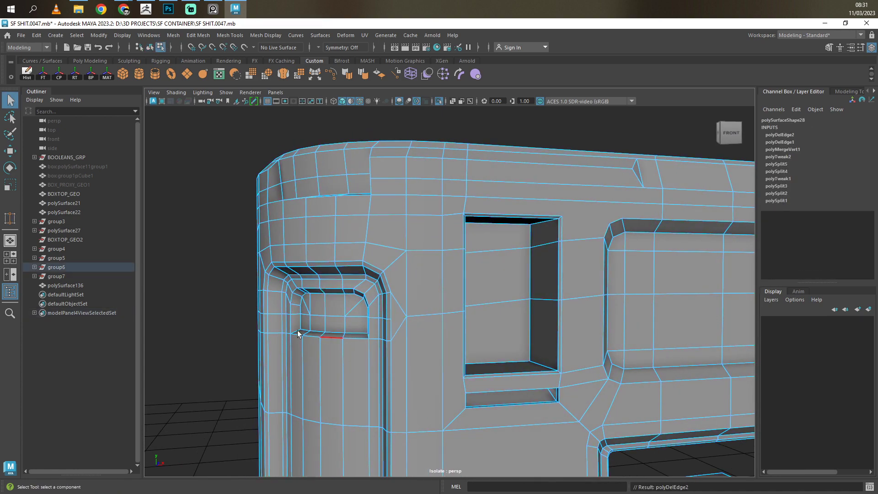
left_click(249, 260)
mouse_move(248, 260)
left_mouse_down("alt")
mouse_move(425, 394)
mouse_move(489, 235)
left_mouse_up("alt")
Add a cut beside the opening's corner.
key("ctrl+shift+x")
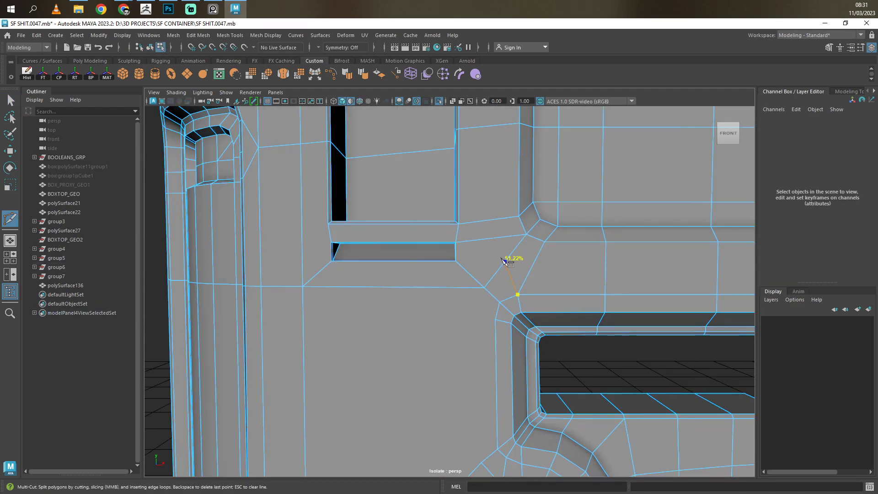
left_click(483, 220)
key("Return")
key("q")
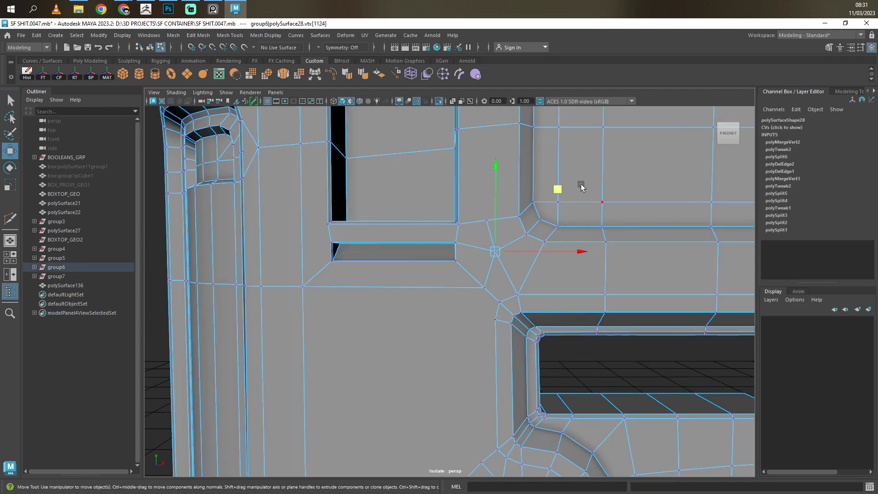
key("w")
key("q")
scroll(506, 239, "down", 5)
Insert a vertical edge beside the opening's right frame.
key("ctrl+shift+x")
scroll(502, 325, "up", 2)
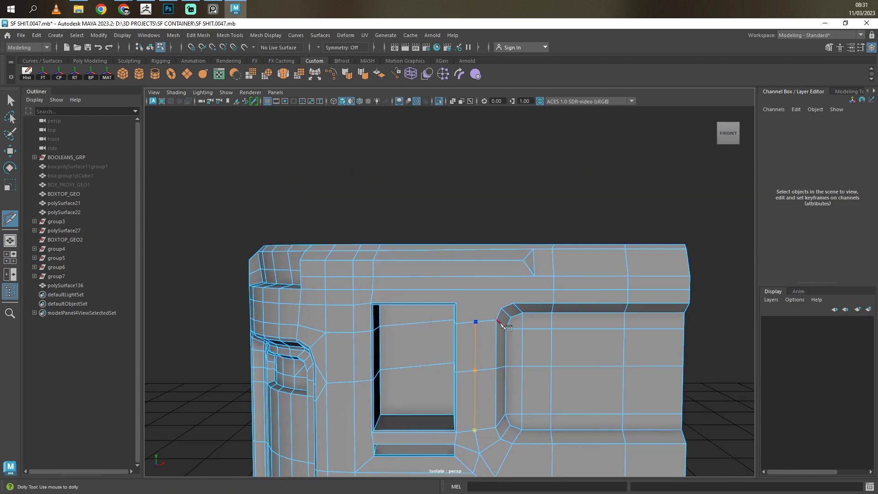
mouse_move(524, 301)
left_mouse_down("alt")
mouse_move(557, 266)
mouse_move(540, 292)
left_mouse_up("alt")
middle_click_drag(539, 293, 518, 169, "alt")
left_click(506, 238, "ctrl")
key("w")
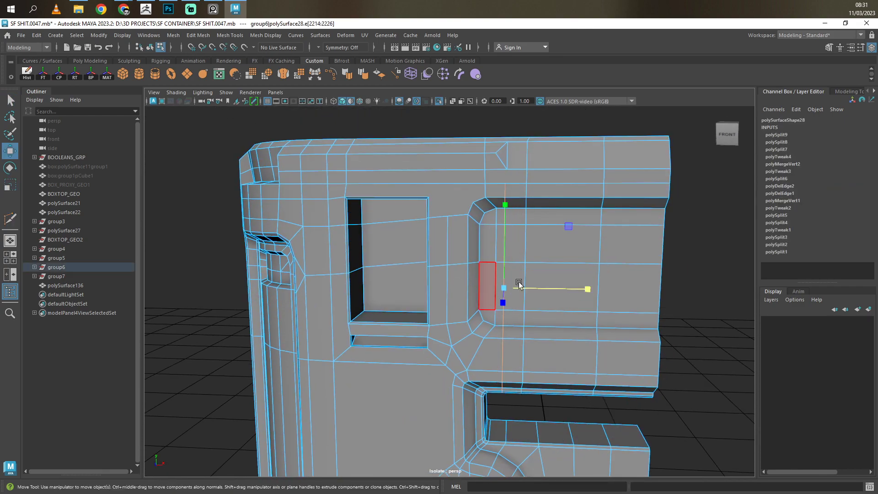
key("q")
Cut across the top ledge above the opening.
left_click(562, 183)
left_click_drag(480, 181, 496, 266, "alt")
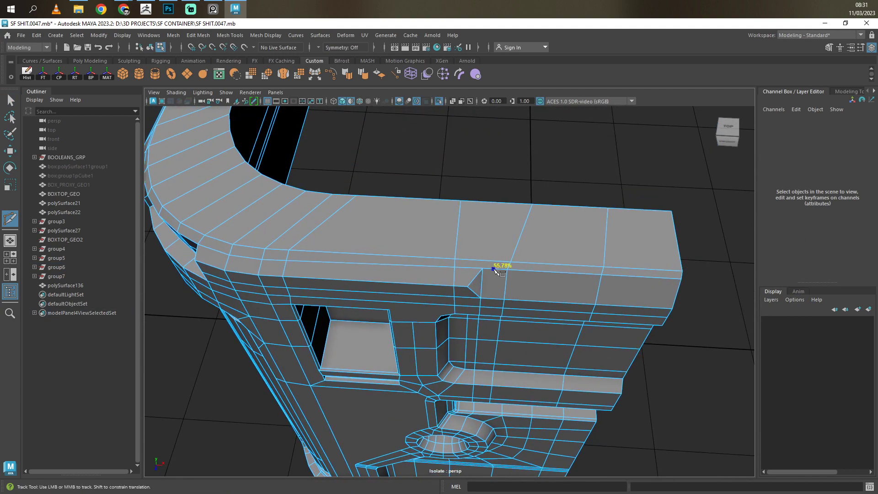
middle_click_drag(496, 266, 459, 252, "alt")
mouse_move(459, 252)
left_mouse_down("alt")
mouse_move(444, 261)
mouse_move(465, 274)
left_mouse_up("alt")
mouse_move(462, 235)
left_mouse_down("alt")
mouse_move(393, 265)
mouse_move(396, 255)
mouse_move(367, 249)
left_mouse_up("alt")
key("q")
left_click(413, 249)
Cut a horizontal edge loop across the upper panel and opening.
key("ctrl+shift+x")
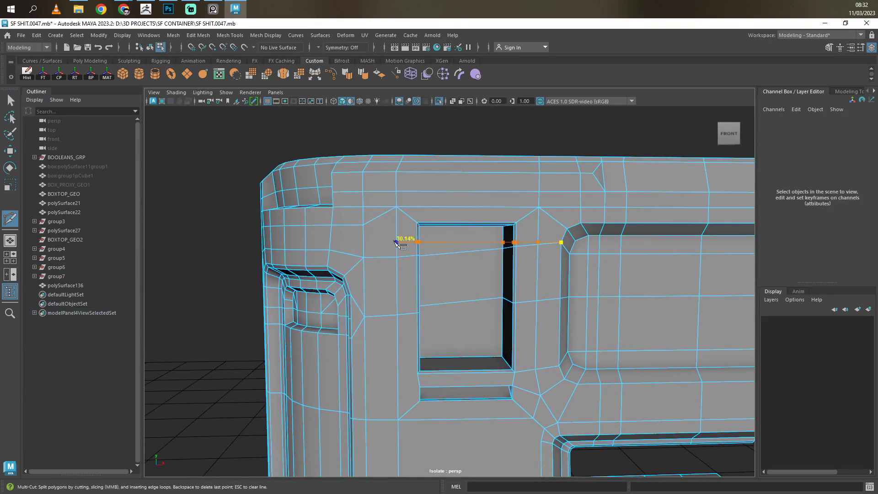
key("q")
left_click(394, 216)
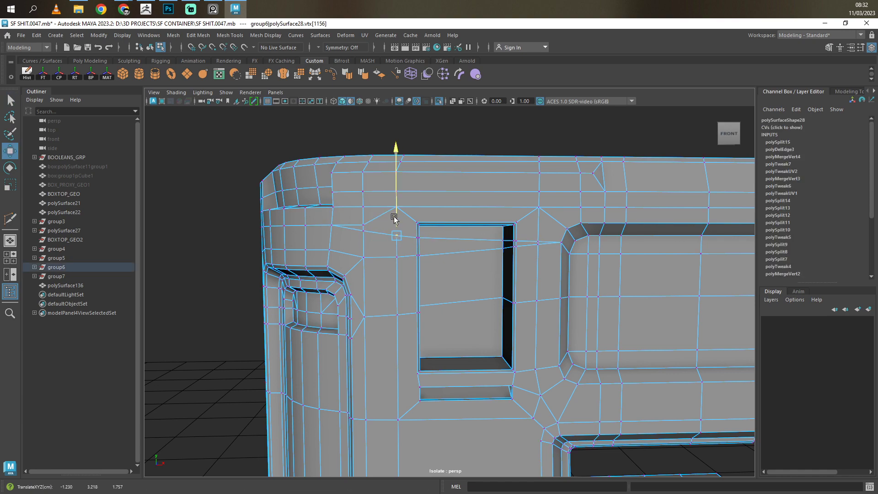
mouse_move(391, 219)
left_mouse_down("alt")
mouse_move(451, 279)
mouse_move(268, 209)
left_mouse_up("alt")
key("ctrl+shift+x")
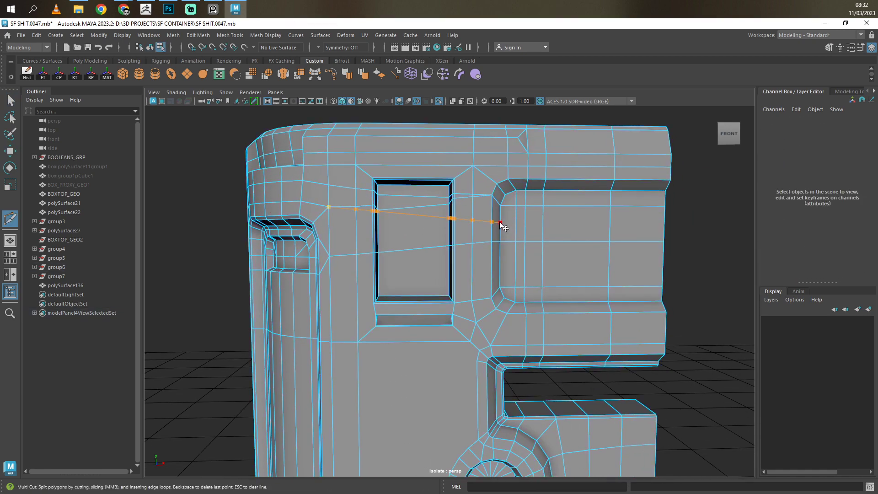
key("Return")
Flatten the new horizontal edge loop and bevel it.
double_click(364, 251)
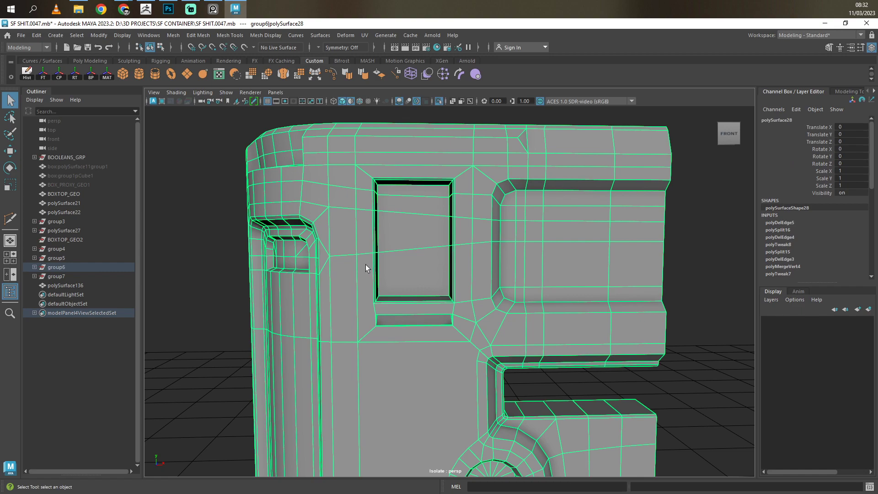
key("r")
left_click_drag(497, 229, 489, 240)
key("w")
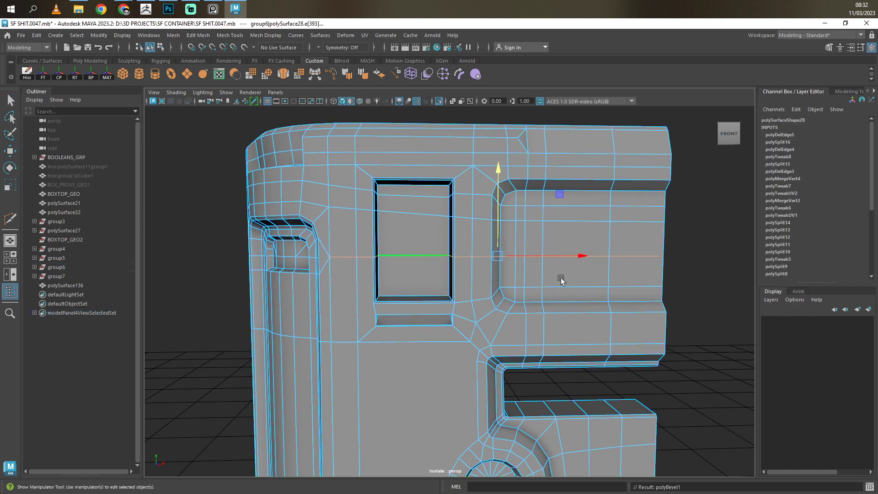
key("ctrl+b")
Remove the unwanted vertical edge by the recess and select the adjacent horizontal loop.
left_click_drag(618, 302, 500, 310, "alt")
left_click(416, 314)
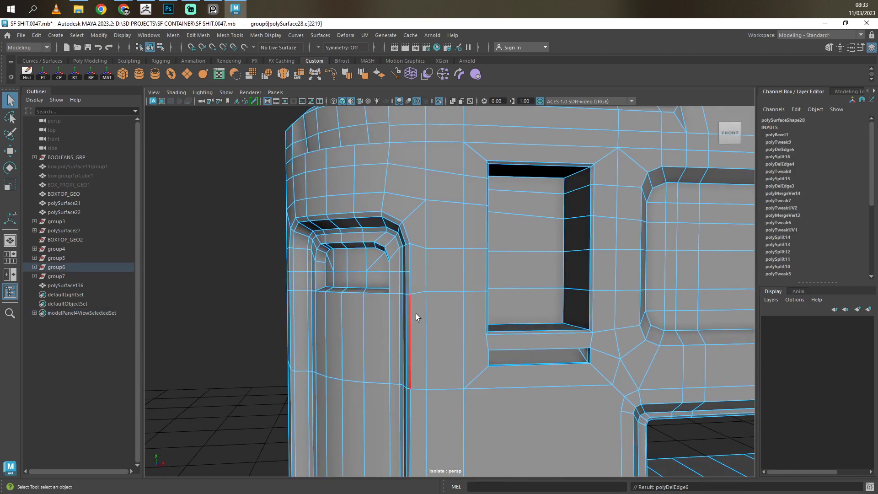
left_click_drag(416, 314, 621, 275, "alt")
key("w")
key("q")
double_click(366, 246)
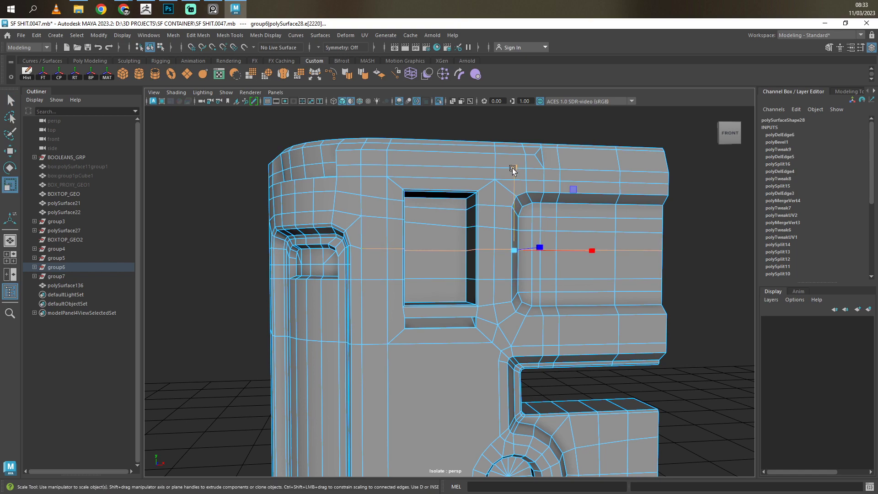
key("w")
Slide the top-edge vertex left to even the quad spacing.
key("F9")
left_click(516, 196)
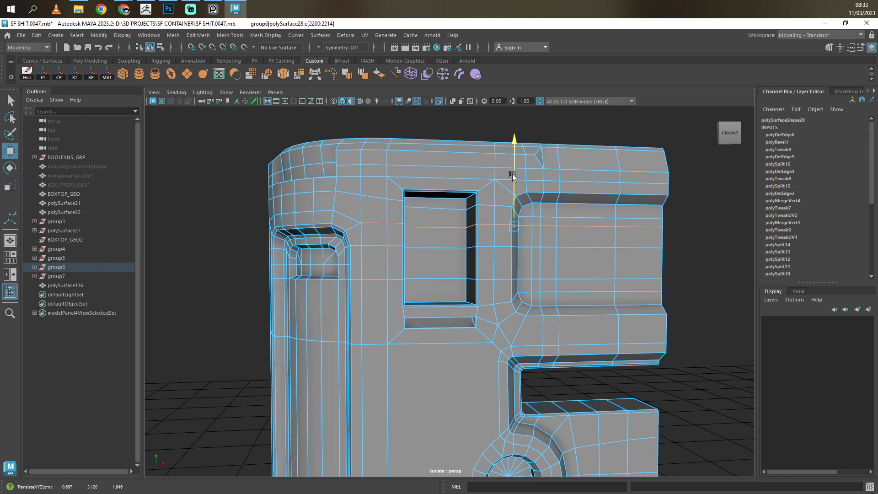
left_click(359, 218)
left_click_drag(439, 222, 407, 243)
Increment and save the scene as SF SHIT.0048.mb.
key("q")
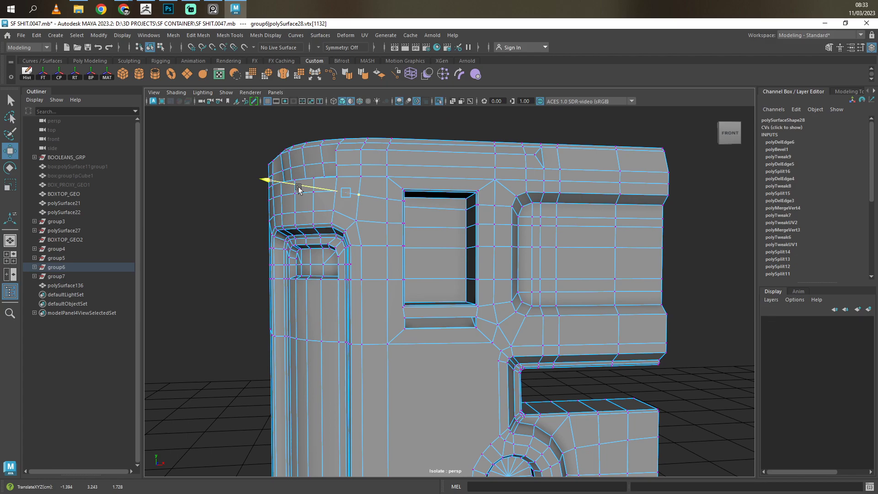
key("ctrl+alt+s")
key("F8")
left_click(494, 284)
left_click_drag(495, 283, 476, 201, "alt")
right_click_drag(475, 202, 475, 202, "shift")
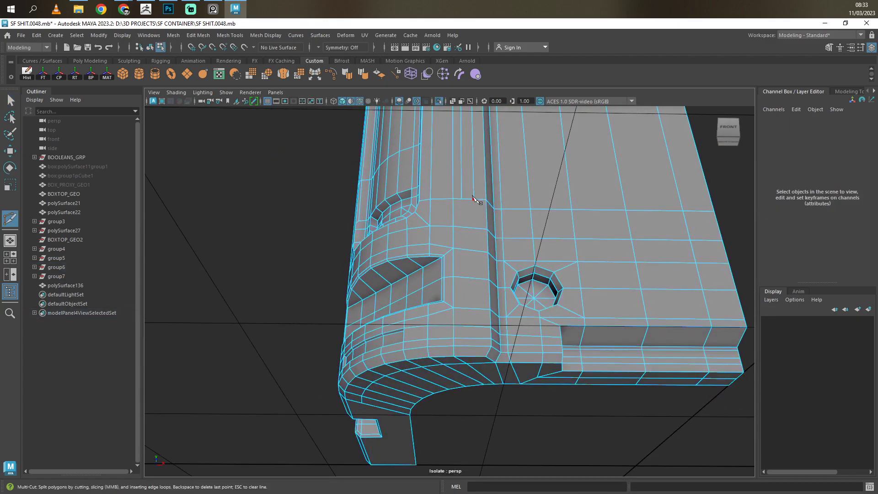
Cut a new edge loop across the underside faces and slide it into place.
mouse_move(491, 249)
left_mouse_down("alt")
mouse_move(475, 220)
mouse_move(497, 195)
left_mouse_up("alt")
key("q")
left_click(478, 228)
key("w")
key("[")
right_click_drag(467, 260, 486, 328, "shift")
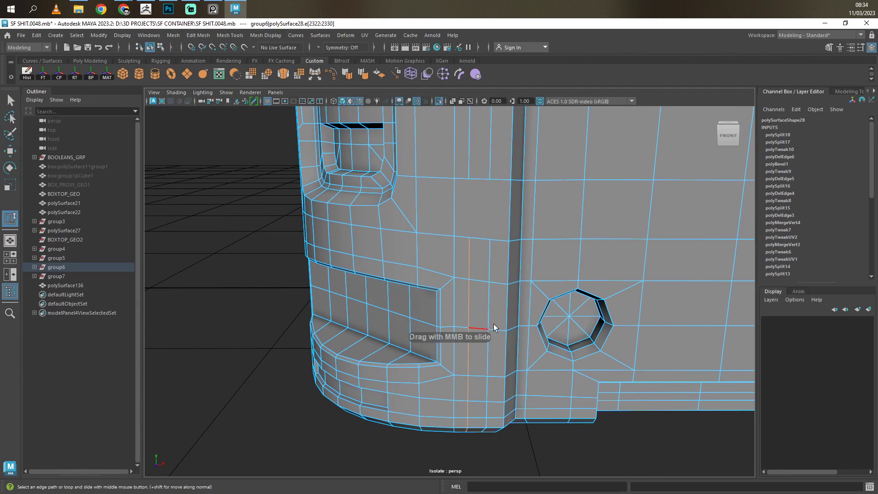
Weld the stray underside vertex to its neighbour and remove the leftover curved-underside edge.
key("q")
key("]")
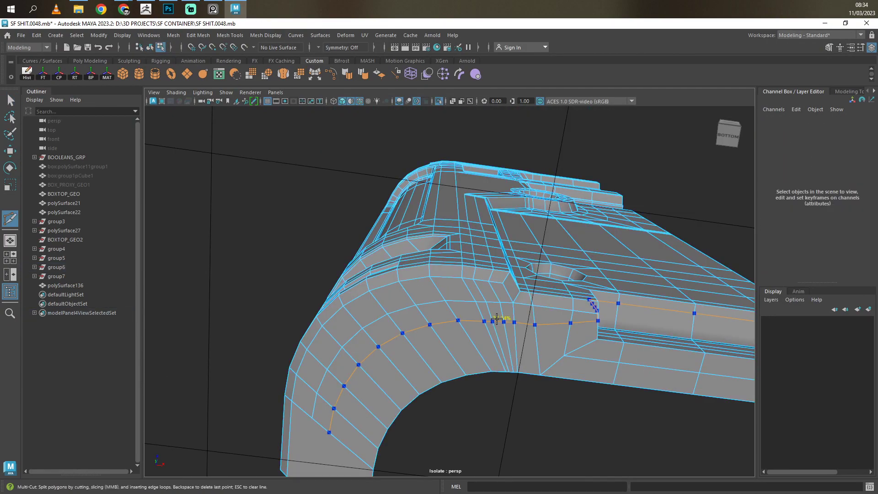
right_click_drag(495, 311, 495, 311, "shift")
key("q")
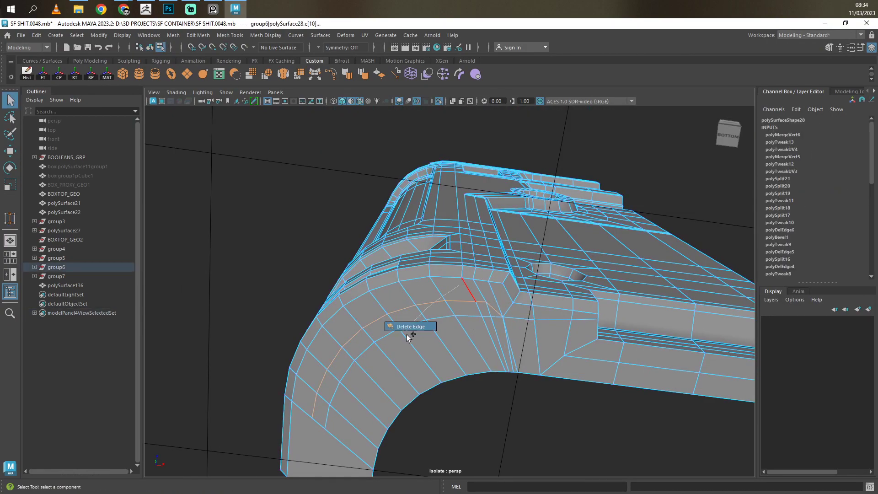
left_click(497, 317)
right_click_drag(467, 303, 418, 350, "shift")
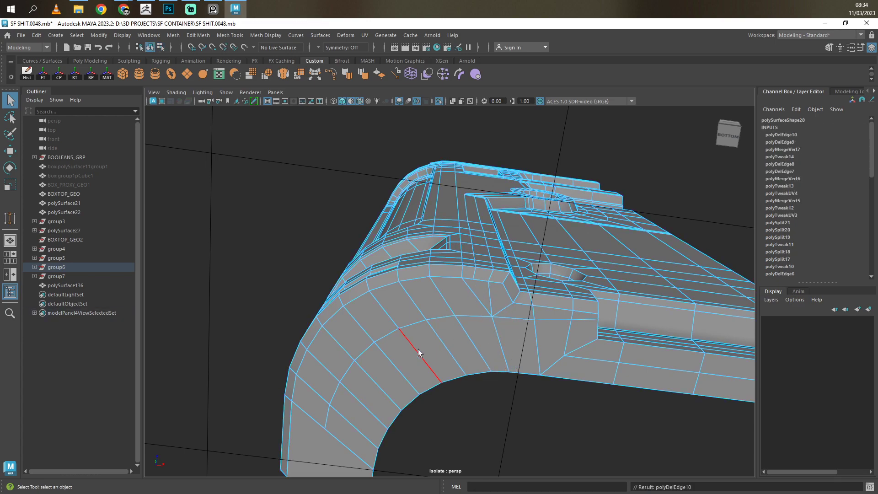
key("[")
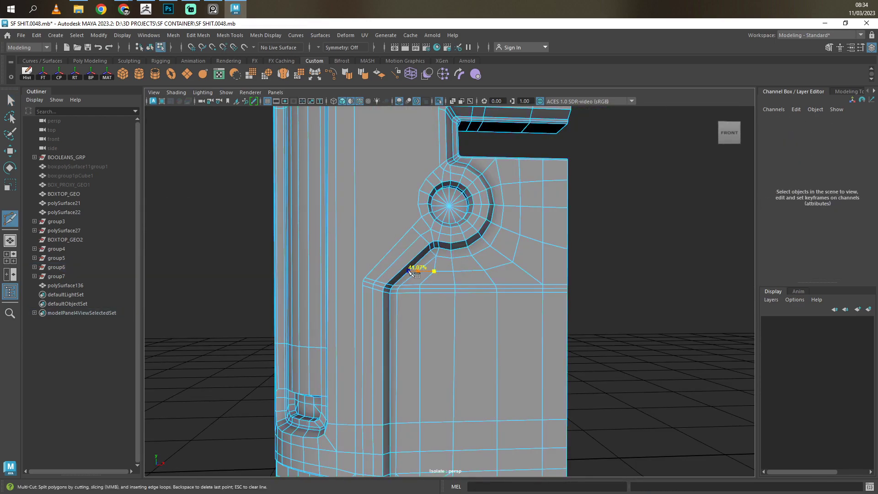
key("bracketright")
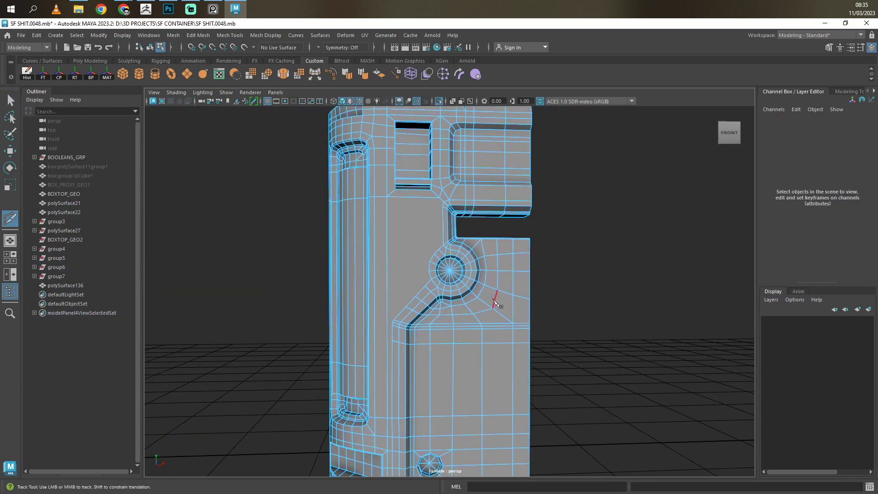
key("q")
Add a diagonal cut toward the round hole and select the vertex above it.
right_click_drag(502, 253, 489, 168, "shift")
key("bracketleft")
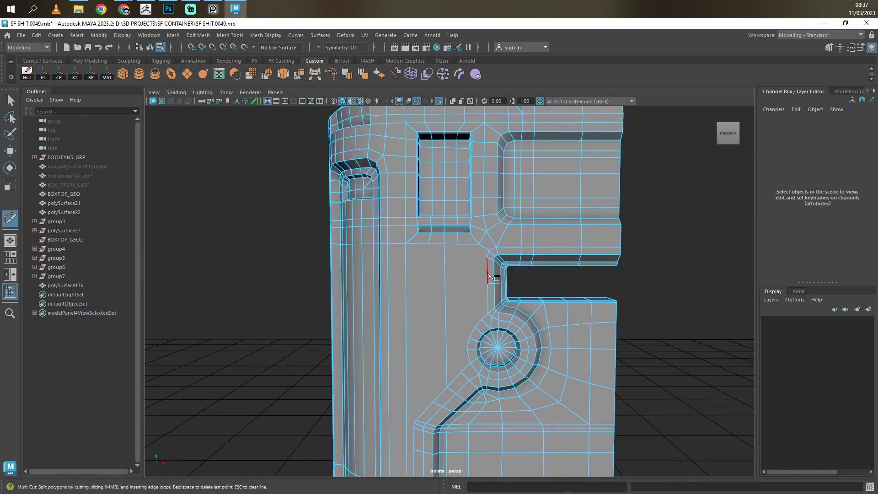
right_click_drag(493, 307, 620, 315, "alt")
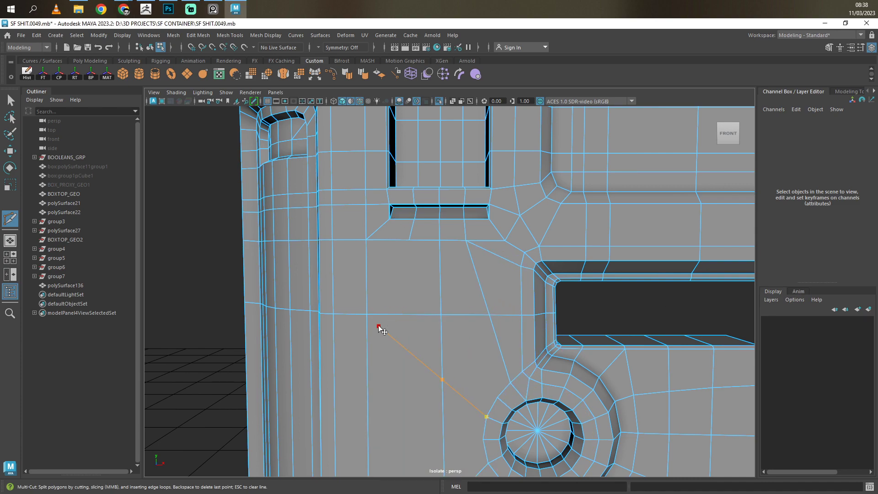
middle_click_drag(425, 274, 412, 135, "alt")
left_click(468, 292)
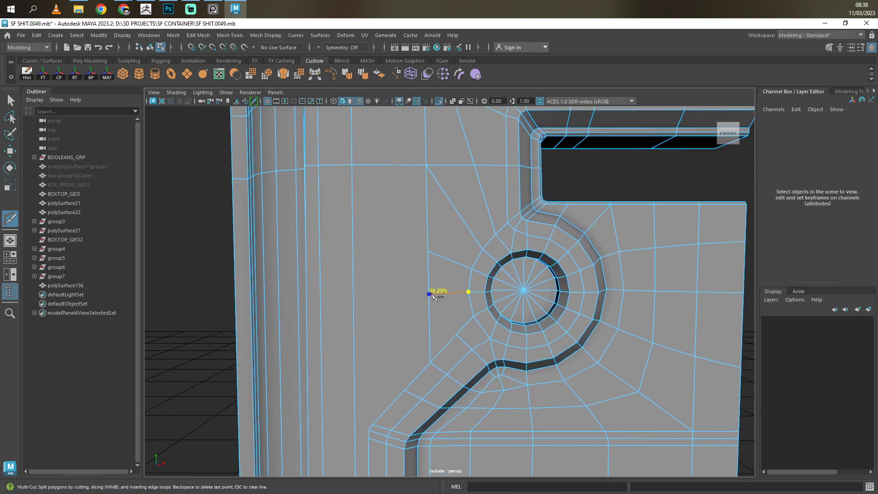
key("q")
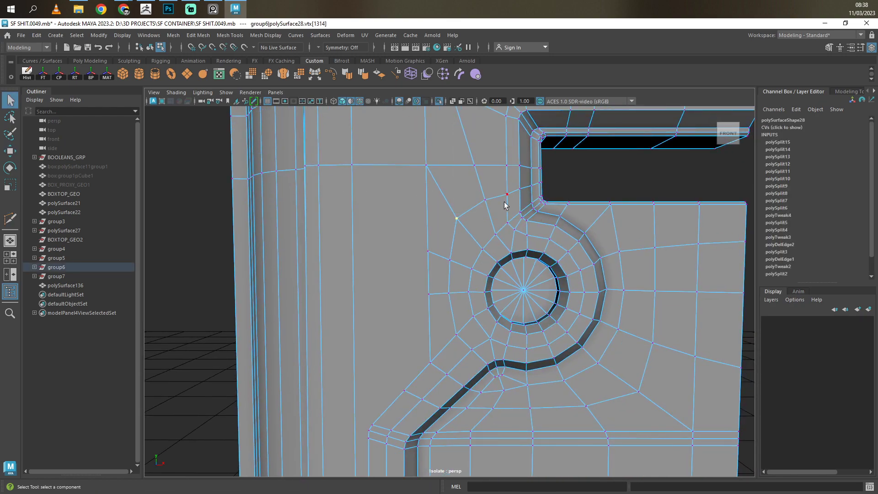
scroll(505, 178, "down", 3)
middle_click_drag(505, 178, 490, 268, "alt")
right_click_drag(490, 268, 480, 255)
scroll(476, 238, "up", 3)
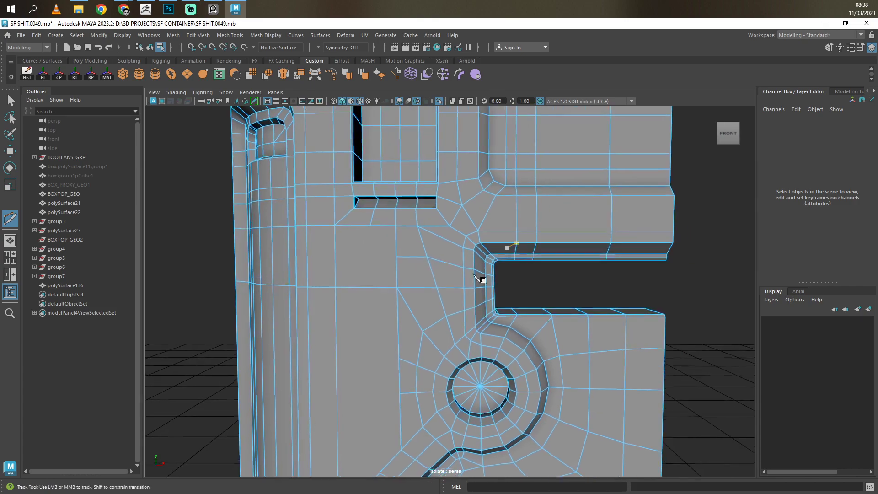
left_click(468, 228)
key("w")
Cut a new edge toward the lower frame and slide it beside the slot.
key("g")
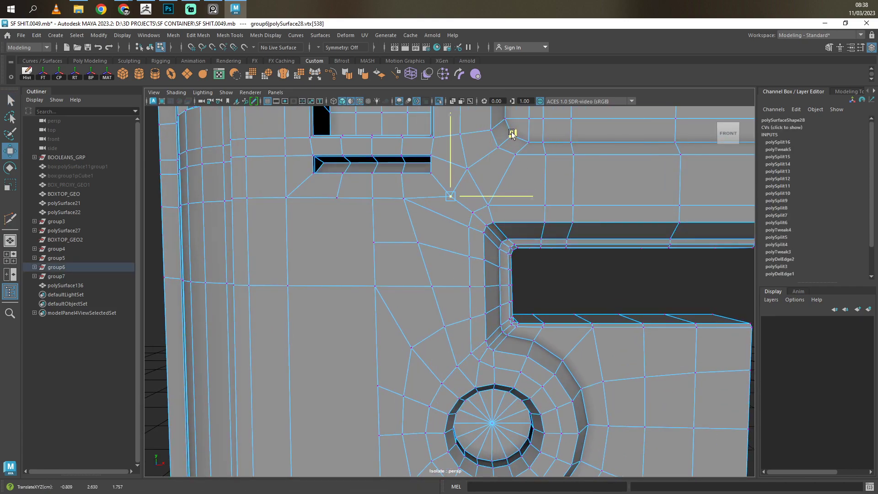
middle_click_drag(447, 190, 454, 242, "alt")
left_click(445, 247)
left_click(532, 248)
scroll(515, 206, "down", 3)
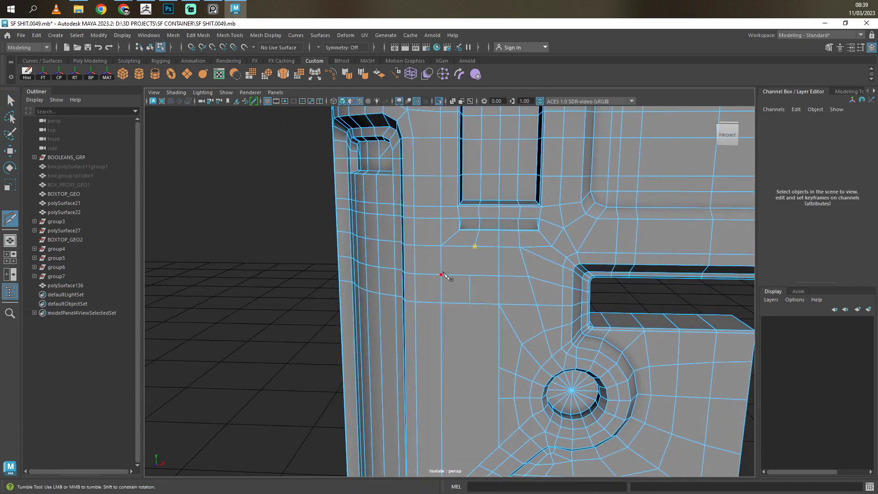
middle_click_drag(503, 220, 467, 181, "alt")
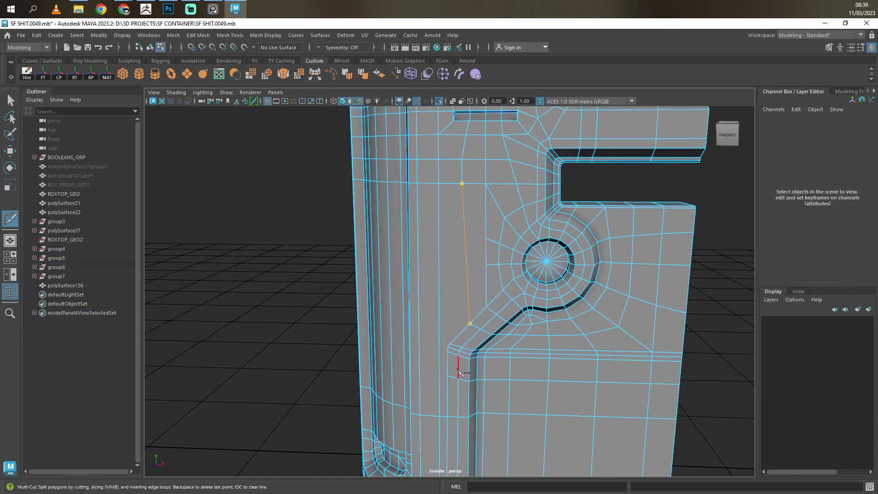
key("Return")
right_click_drag(562, 320, 562, 363, "shift")
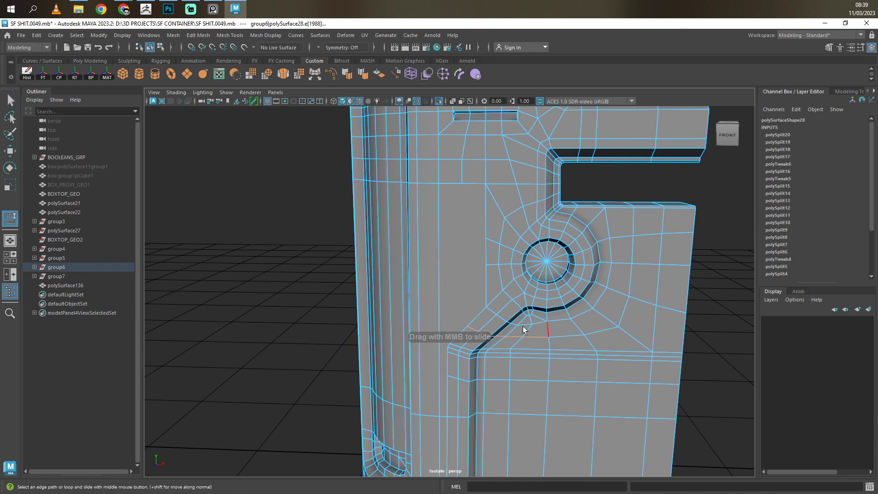
Select the horizontal edge loop on the front column.
mouse_move(525, 334)
left_mouse_down("alt")
mouse_move(450, 271)
mouse_move(494, 247)
left_mouse_up("alt")
left_click(412, 197)
key("q")
mouse_move(411, 196)
left_mouse_down("alt")
mouse_move(496, 239)
mouse_move(538, 231)
left_mouse_up("alt")
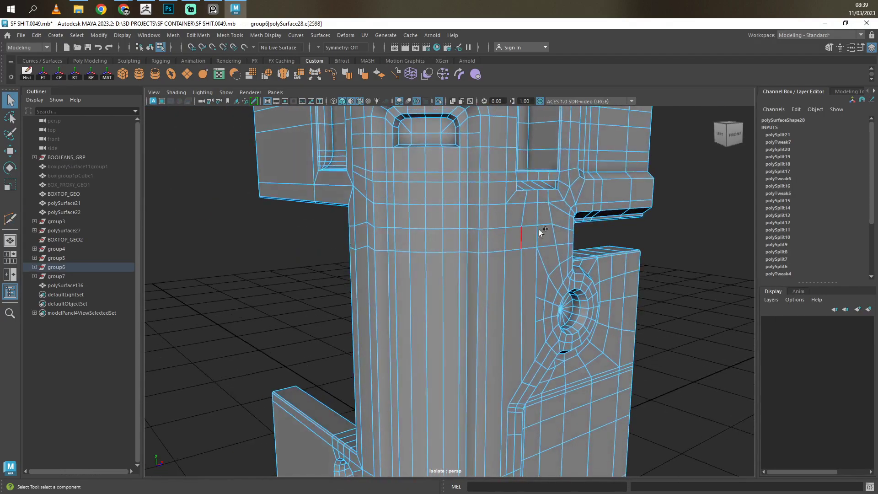
double_click(374, 249)
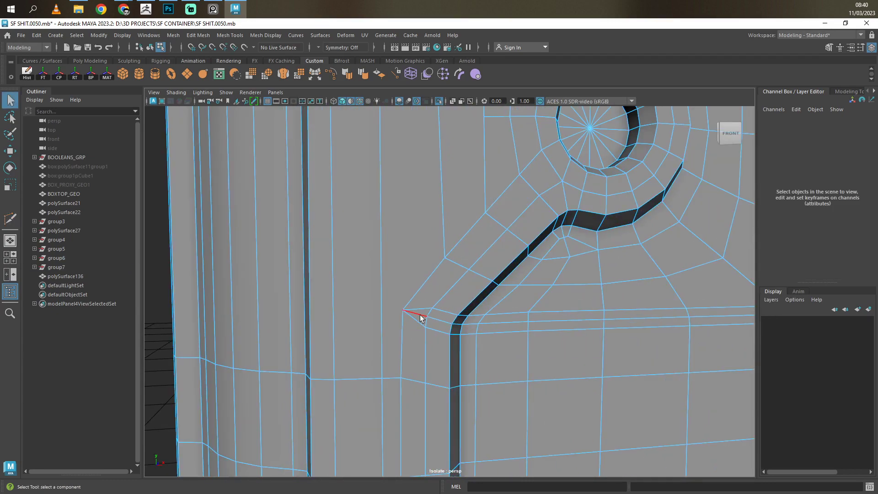
right_click_drag(421, 318, 400, 330, "shift")
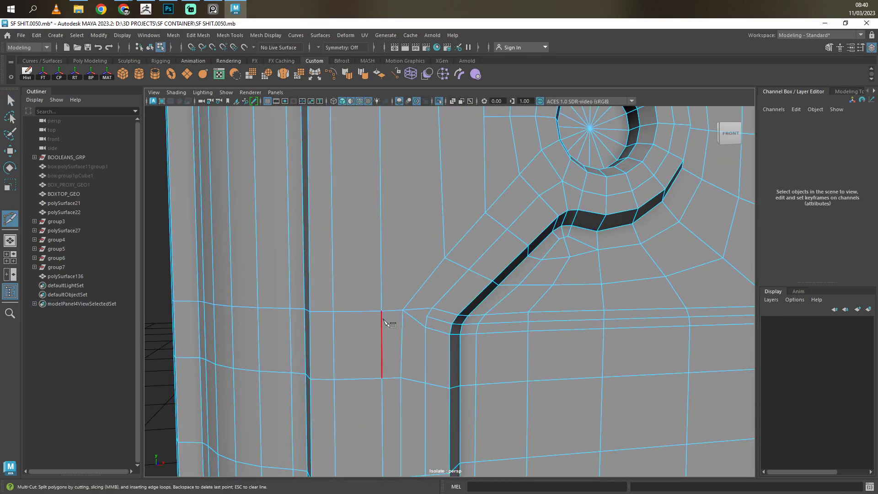
scroll(389, 322, "down", 5)
Add a short cut beside the slot corner and an edge loop across the column, moved along its height.
scroll(452, 133, "up", 1)
left_click(433, 210)
left_click(464, 209)
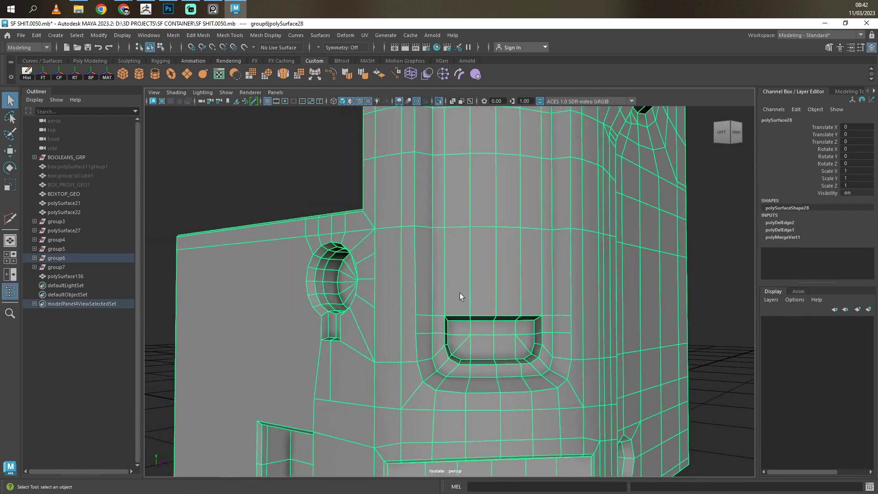
key("y")
left_click(437, 207, "ctrl")
key("w")
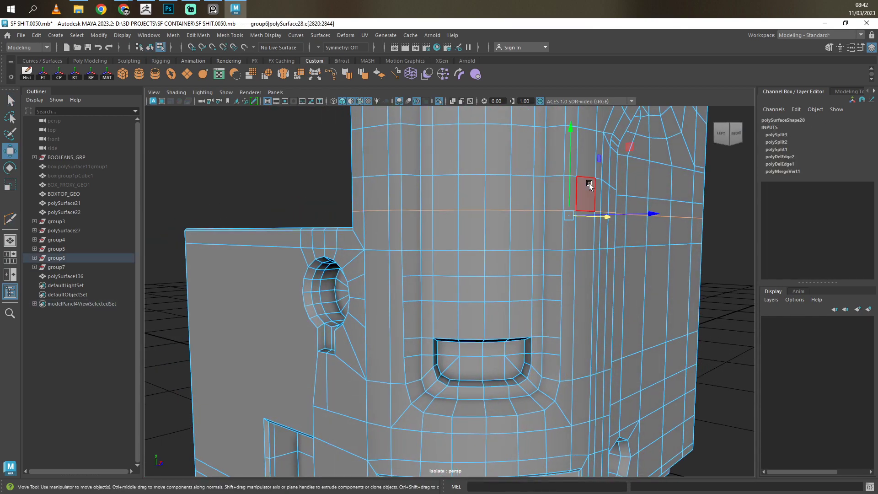
mouse_move(570, 115)
left_mouse_down()
mouse_move(566, 146)
mouse_move(512, 249)
left_mouse_up()
key("y")
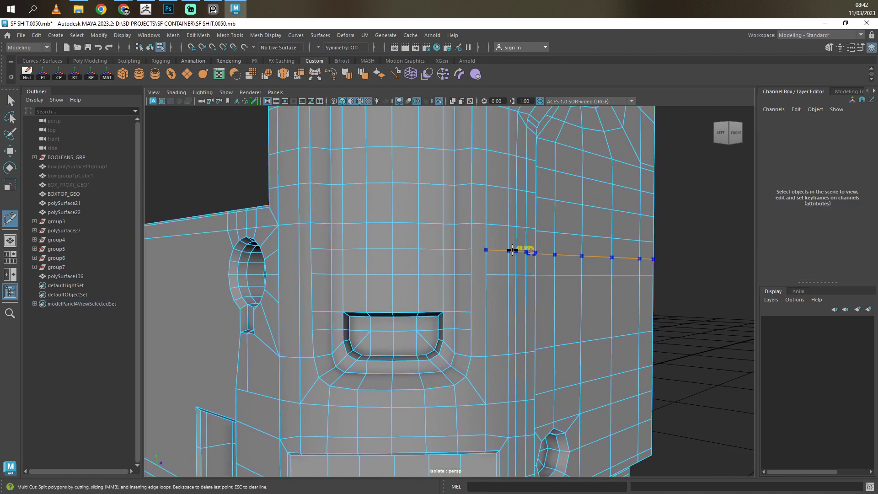
key("Return")
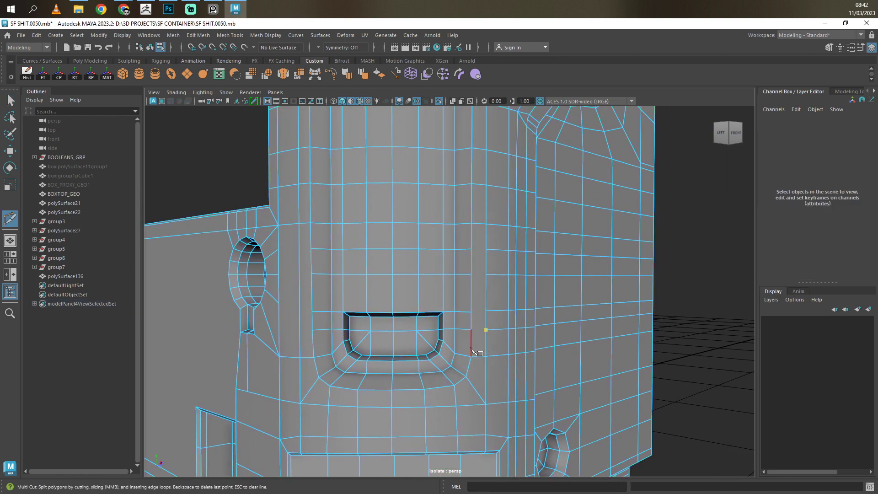
Cut diagonally from the round-hole tab to the vent.
middle_click_drag(375, 257, 459, 242, "alt")
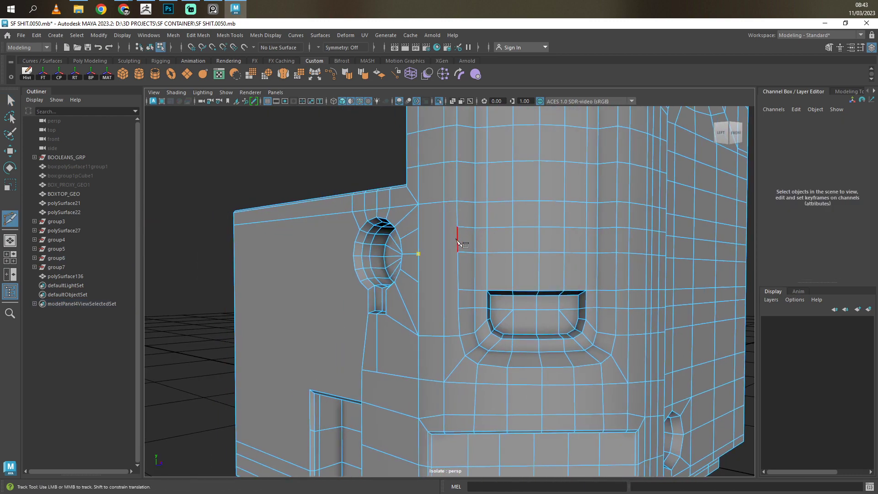
left_click_drag(486, 314, 463, 302, "alt")
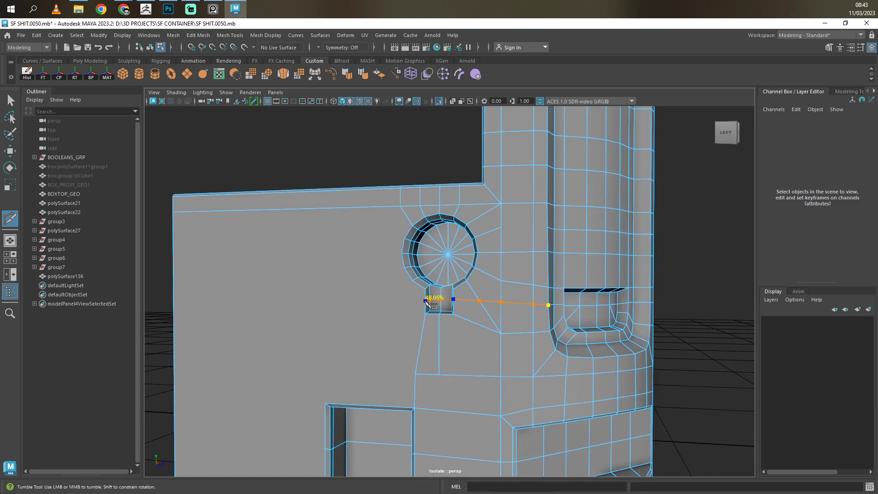
key("Return")
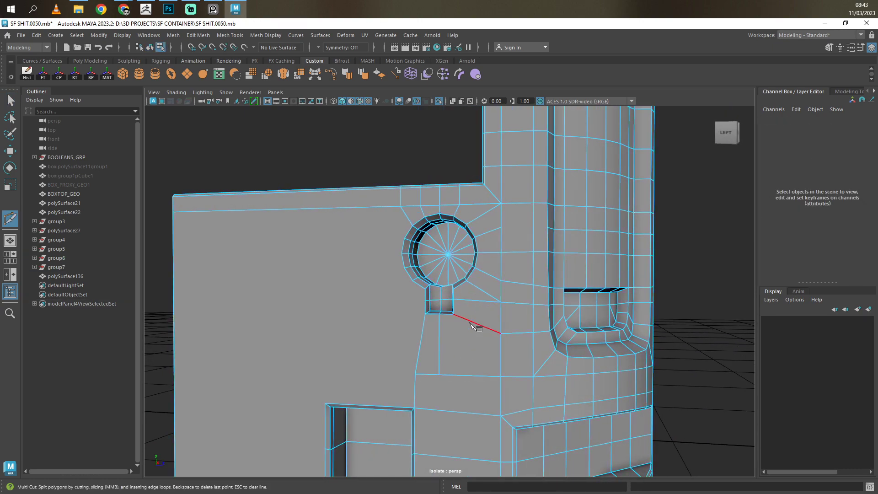
left_click(501, 333)
key("Return")
key("q")
left_click(489, 328)
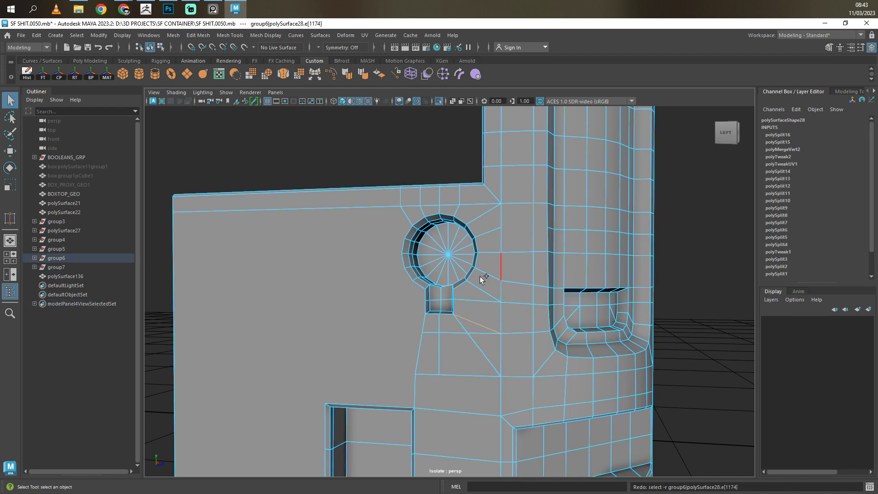
Cut across the top rim corner and save an incremented version of the scene.
left_click_drag(480, 276, 497, 258, "alt")
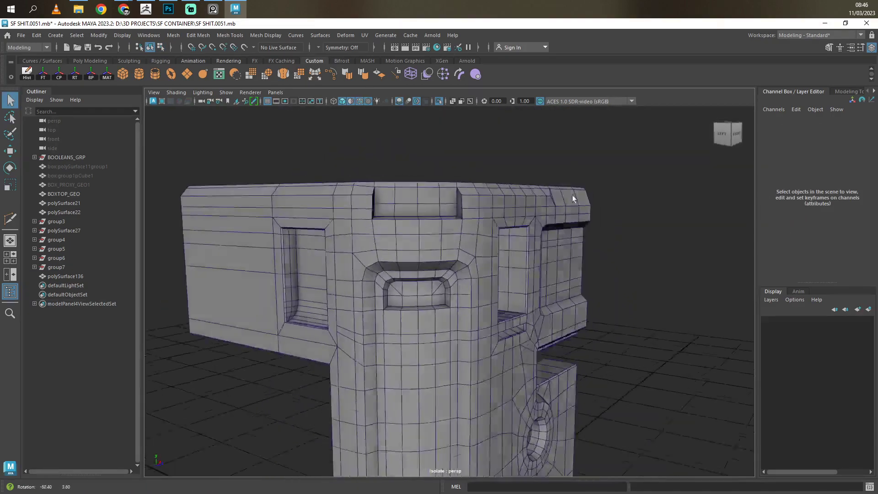
left_click_drag(600, 242, 572, 270, "alt")
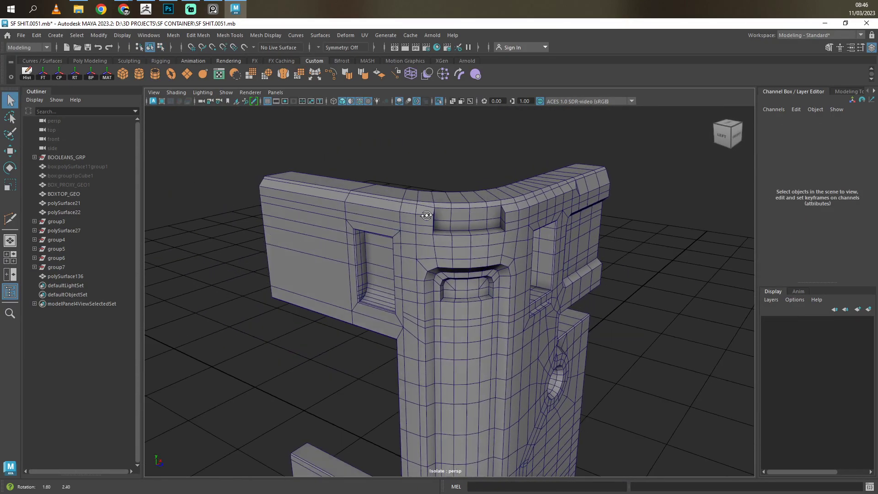
scroll(545, 296, "up", 5)
left_click(468, 238)
left_click_drag(468, 241, 503, 274, "alt")
right_click_drag(504, 275, 512, 287, "shift")
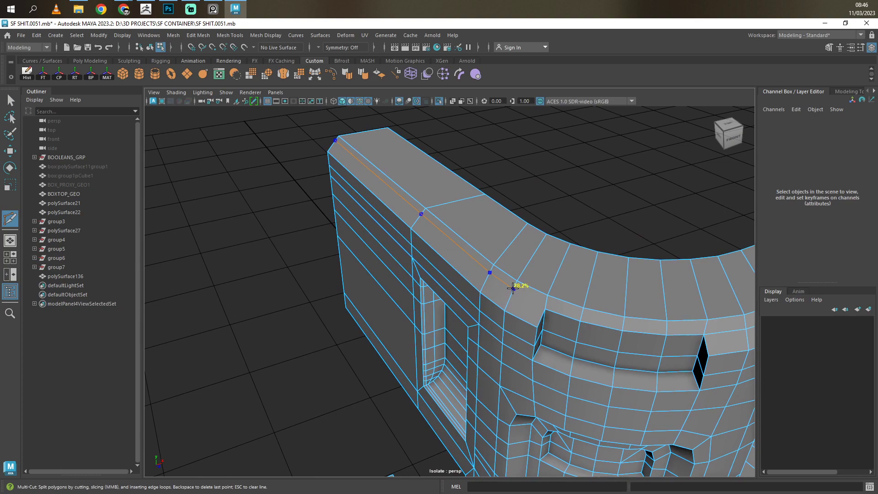
key("q")
left_click(619, 287)
left_click_drag(618, 287, 242, 133, "alt")
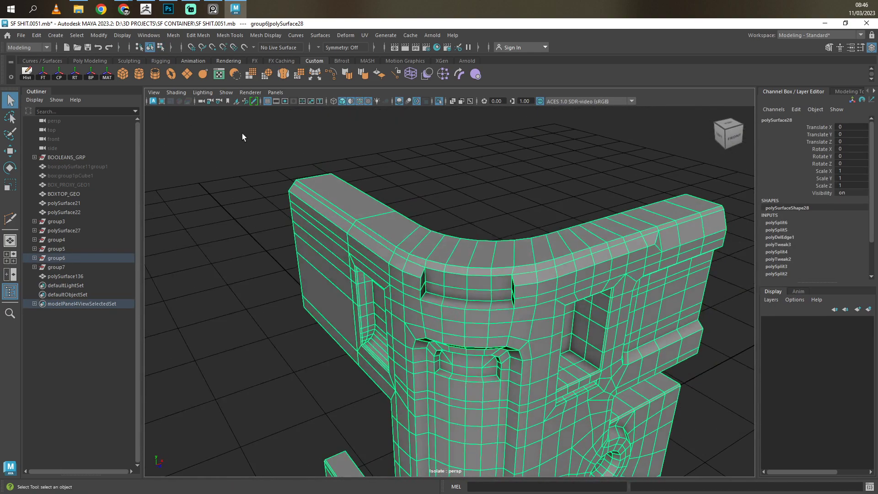
key("ctrl+alt+s")
Collapse and delete the tiny window-corner edges, then even the flow of the window's bottom edge.
left_click_drag(391, 182, 501, 245, "alt")
right_click_drag(501, 245, 559, 281, "alt")
key("y")
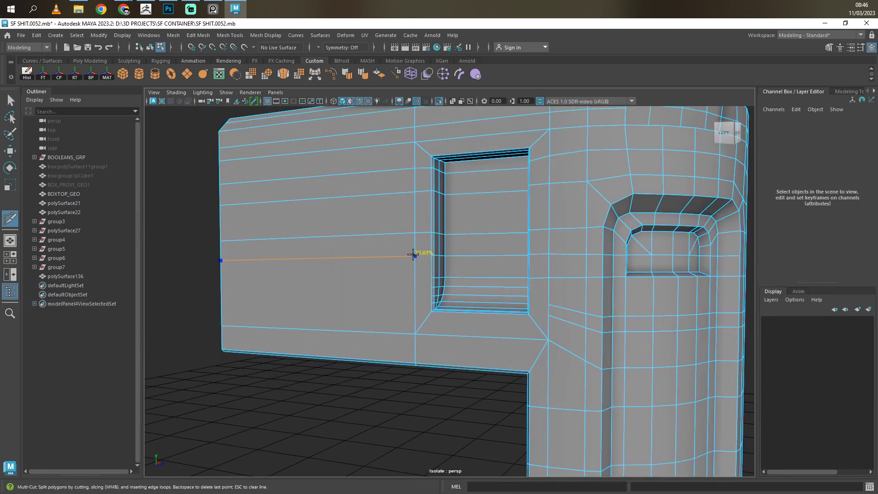
mouse_move(410, 277)
right_mouse_down("alt")
mouse_move(420, 292)
mouse_move(456, 274)
right_mouse_up("alt")
key("q")
left_click(427, 314)
mouse_move(420, 322)
left_mouse_down("alt")
mouse_move(373, 338)
mouse_move(646, 323)
left_mouse_up("alt")
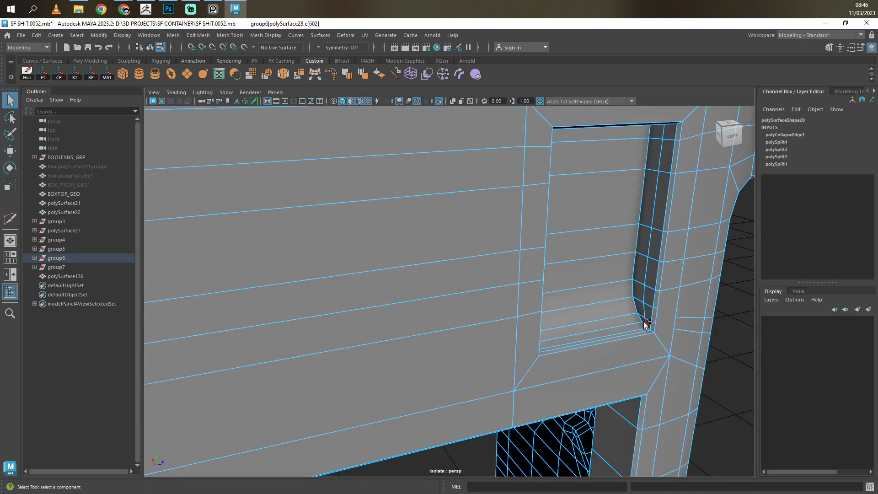
right_click_drag(642, 323, 683, 317, "shift")
left_click(652, 325)
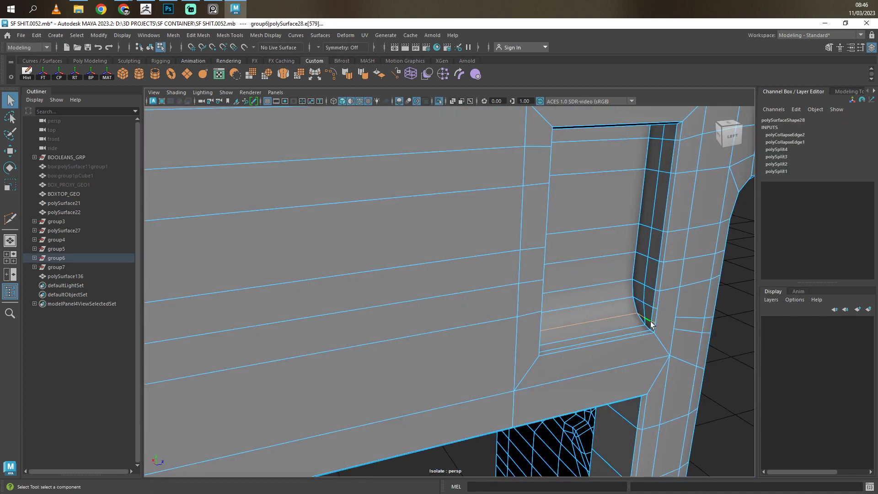
key("Delete")
left_click(600, 323)
right_click_drag(600, 323, 522, 266, "shift")
Add a cut across the face below the side window.
mouse_move(642, 310)
left_mouse_down("alt")
mouse_move(641, 249)
mouse_move(482, 249)
left_mouse_up("alt")
left_click(482, 248)
mouse_move(482, 248)
right_mouse_down("alt")
mouse_move(394, 366)
mouse_move(543, 384)
right_mouse_up("alt")
left_click(541, 328)
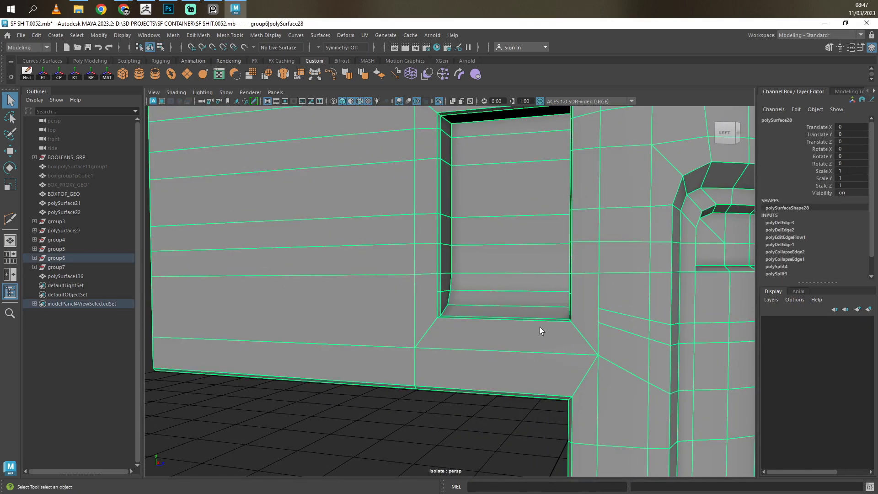
left_click_drag(541, 328, 535, 237, "alt")
right_click_drag(535, 237, 492, 260, "shift")
left_click(377, 250)
mouse_move(492, 261)
left_mouse_down("alt")
mouse_move(377, 249)
mouse_move(433, 266)
mouse_move(608, 280)
left_mouse_up("alt")
left_click(607, 280)
key("q")
mouse_move(384, 293)
left_mouse_down("alt")
mouse_move(578, 304)
mouse_move(439, 293)
left_mouse_up("alt")
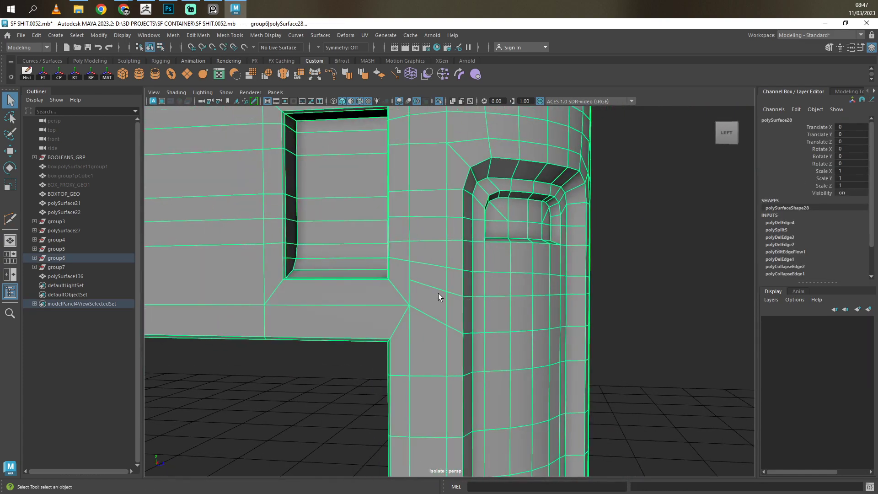
Select the edge loop below the window and add a cut edge under it.
key("F10")
left_click_drag(270, 301, 424, 281, "alt")
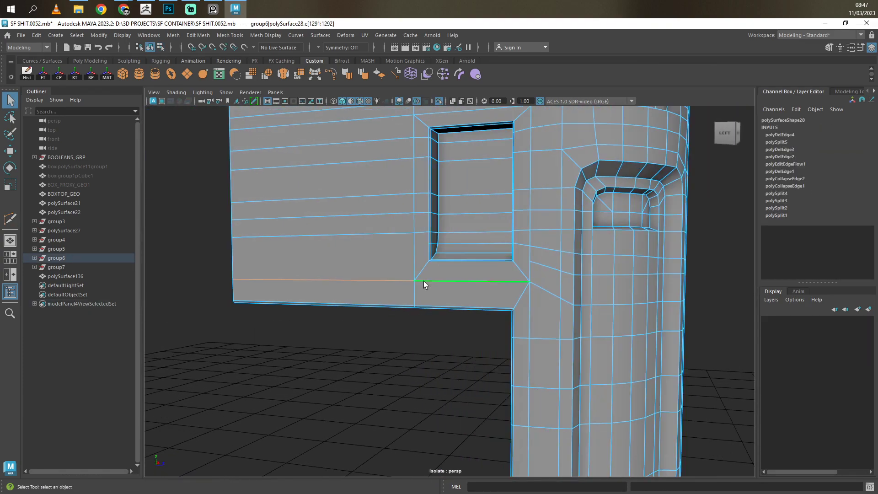
double_click(424, 281)
key("w")
left_click(588, 274)
left_click(415, 275)
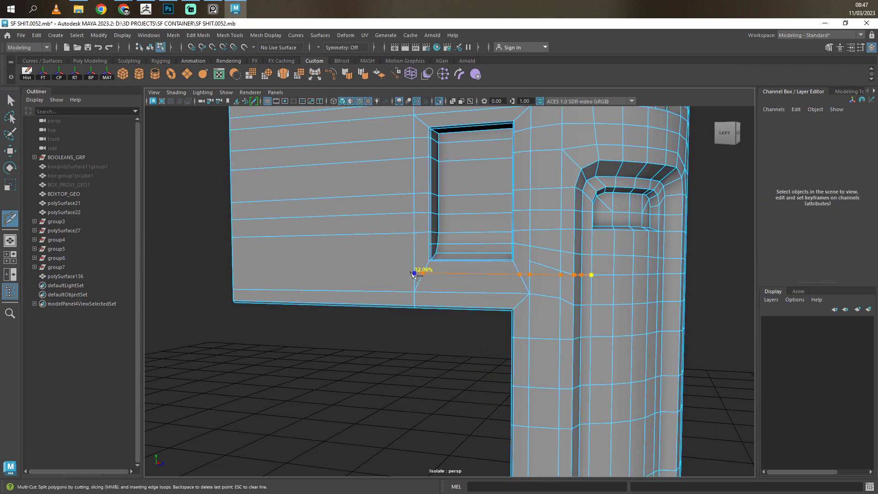
Cut from the corner below the window across the side panel to its left edge.
key("q")
right_click_drag(496, 294, 542, 274, "shift")
left_click(414, 273)
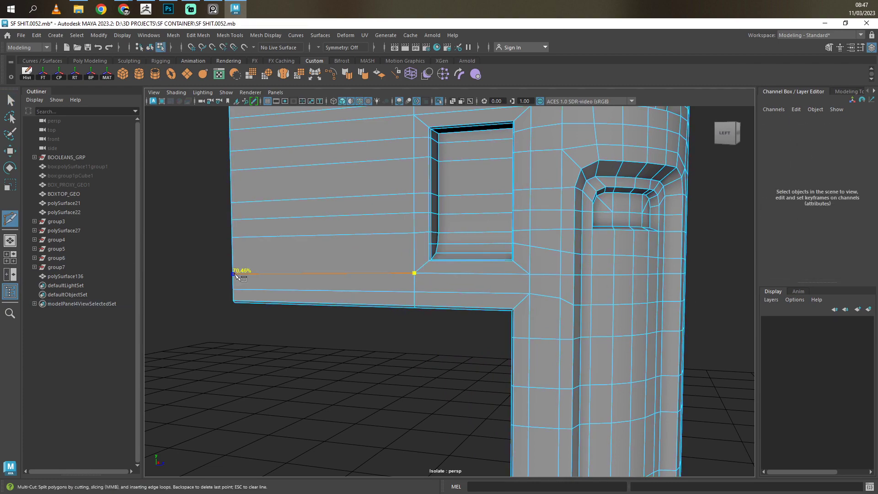
middle_click_drag(430, 240, 438, 246, "alt")
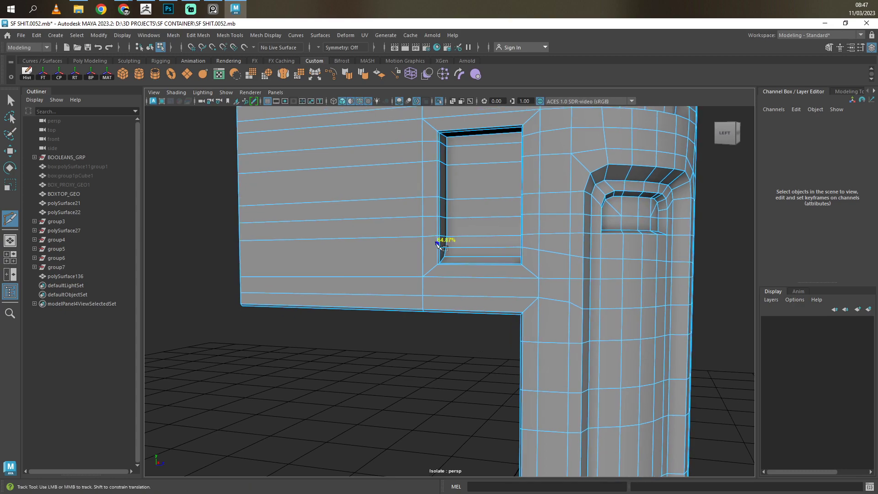
left_click(241, 259)
mouse_move(402, 248)
left_mouse_down("alt")
mouse_move(358, 273)
mouse_move(380, 256)
mouse_move(391, 273)
left_mouse_up("alt")
key("q")
mouse_move(480, 224)
left_mouse_down("alt")
mouse_move(506, 308)
mouse_move(524, 293)
mouse_move(464, 212)
mouse_move(457, 275)
left_mouse_up("alt")
left_click(523, 292)
Cut from the window corner vertex to a point on the lower edge.
right_click_drag(458, 275, 457, 293, "shift")
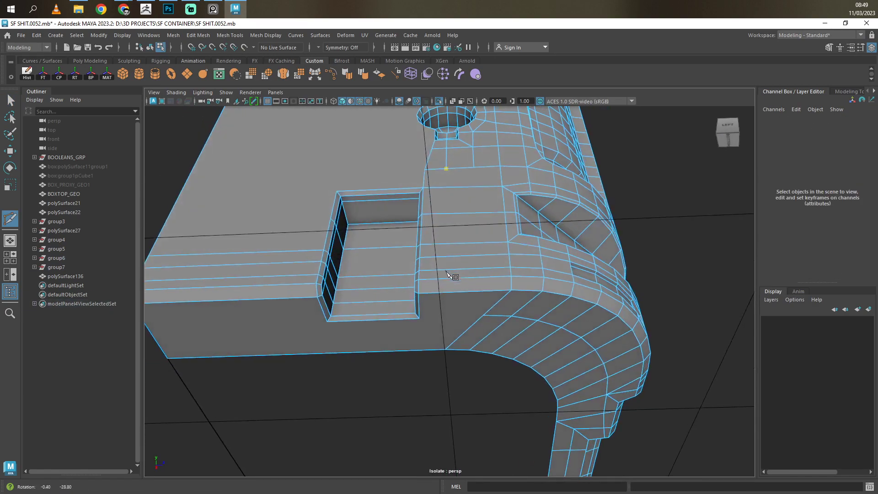
left_click(446, 349)
left_click(423, 349)
mouse_move(423, 349)
left_mouse_down("alt")
mouse_move(458, 295)
mouse_move(433, 220)
left_mouse_up("alt")
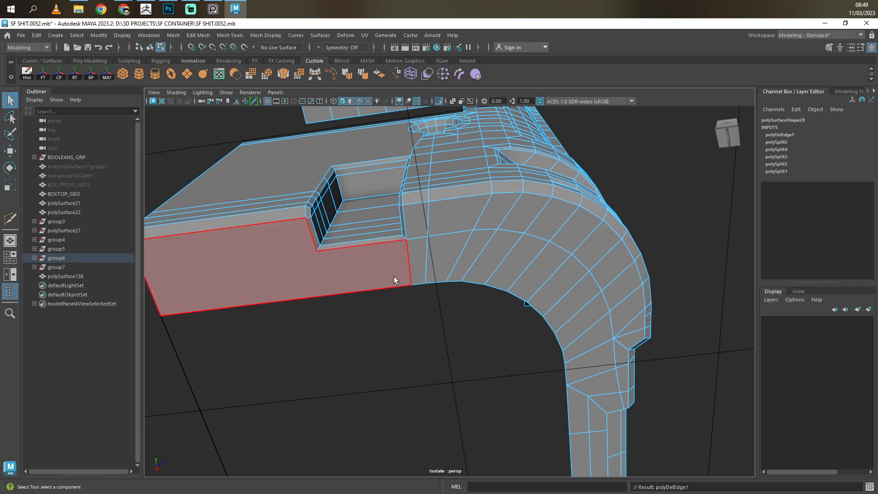
left_click_drag(396, 278, 476, 247, "alt")
mouse_move(392, 210)
left_mouse_down("alt")
mouse_move(451, 257)
mouse_move(412, 256)
left_mouse_up("alt")
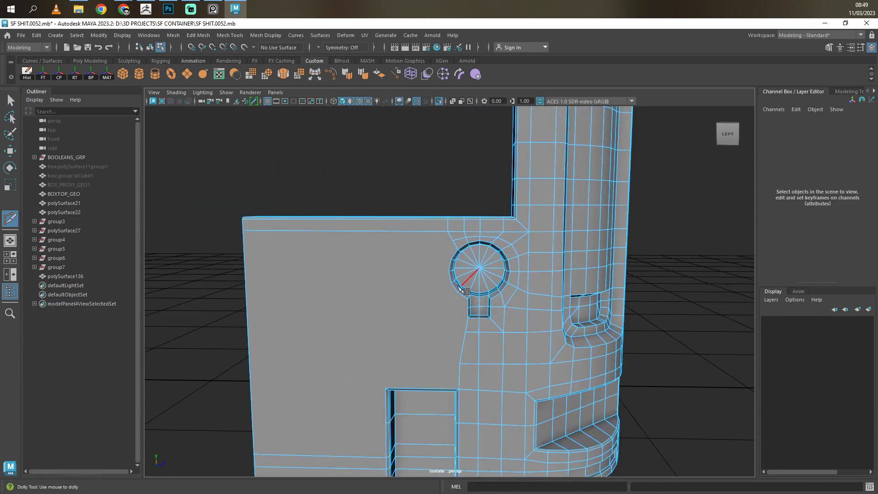
Move a vertex near the round hole and cut a curved edge up around the hole.
scroll(457, 274, "up", 5)
key("w")
left_click(452, 309)
right_click_drag(489, 310, 435, 271, "shift")
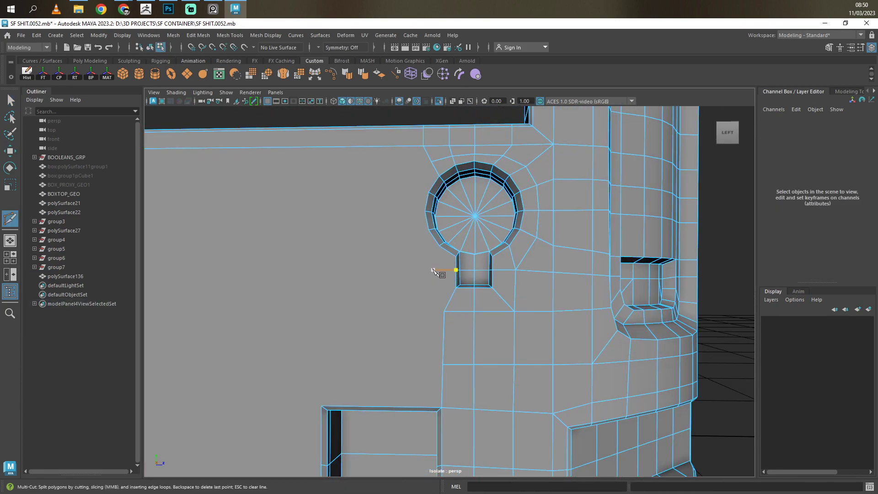
left_click(433, 270)
left_click(407, 241)
left_click(401, 210)
key("Return")
Frame the mesh and select the vertices left of the round-hole ring for moving.
key("q")
key("F8")
key("f")
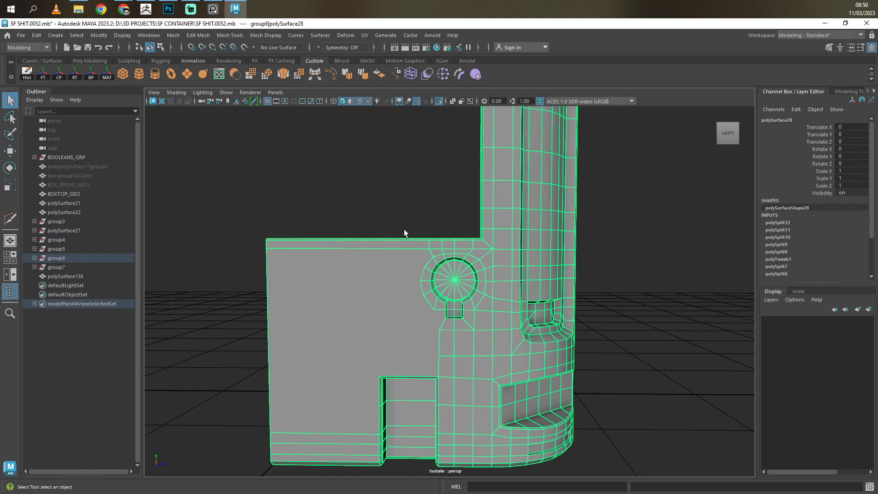
key("F8")
scroll(418, 325, "up", 5)
key("F9")
key("w")
left_click(398, 296)
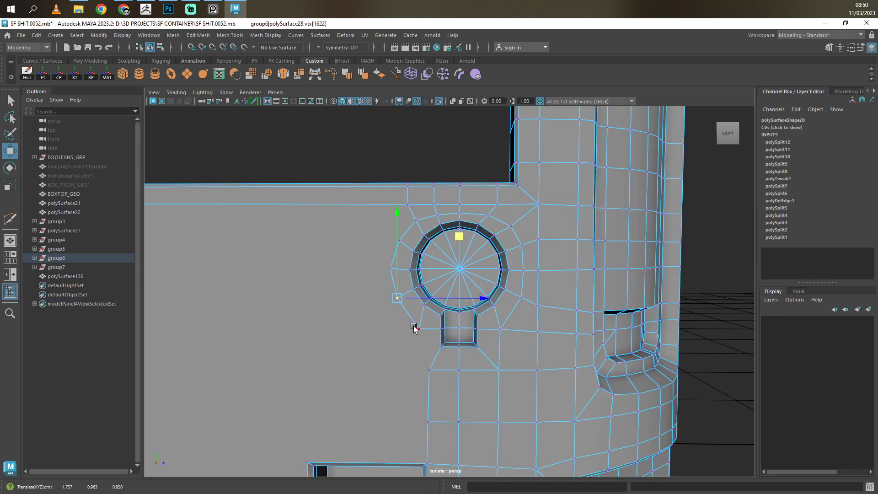
left_click(419, 322)
key("w")
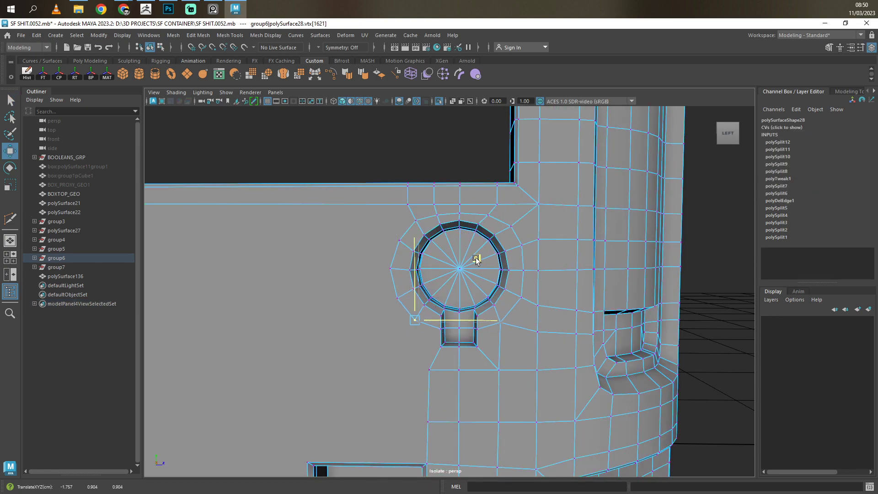
key("F8")
Multi-Cut new edges across the flat side panel beside the round hole.
key("f")
key("y")
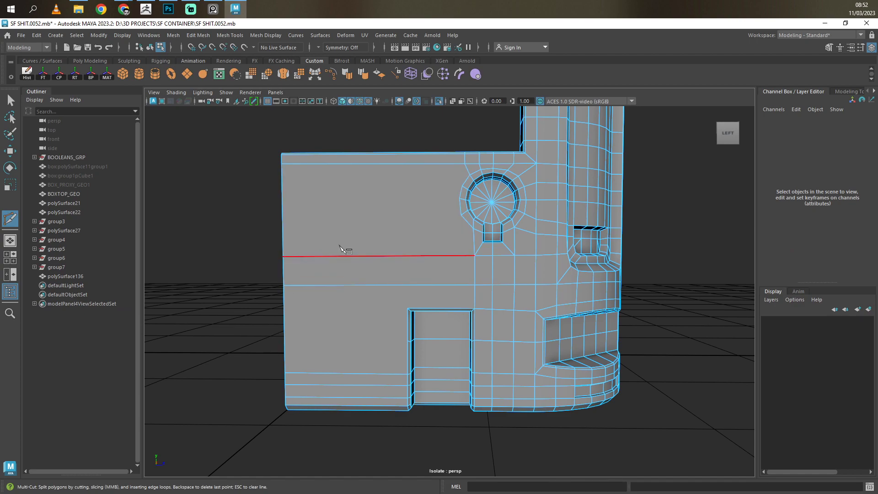
left_click_drag(340, 249, 346, 303, "alt")
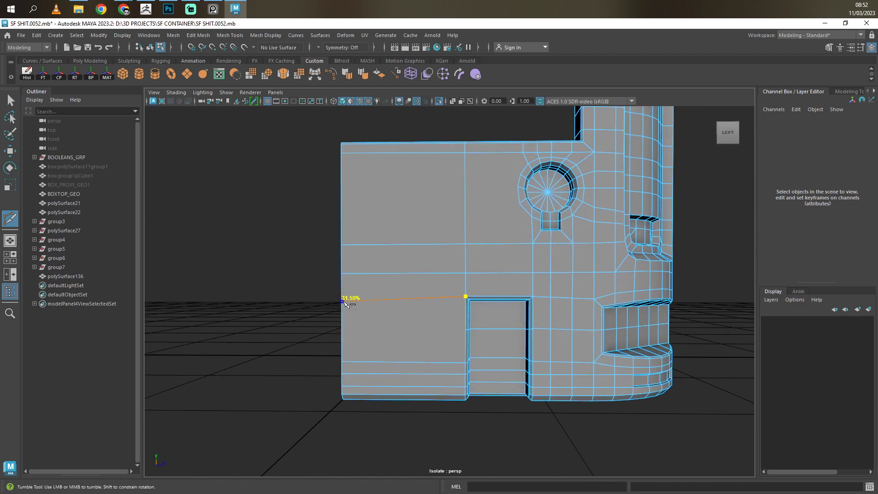
mouse_move(347, 297)
left_mouse_down("alt")
mouse_move(452, 270)
mouse_move(455, 336)
left_mouse_up("alt")
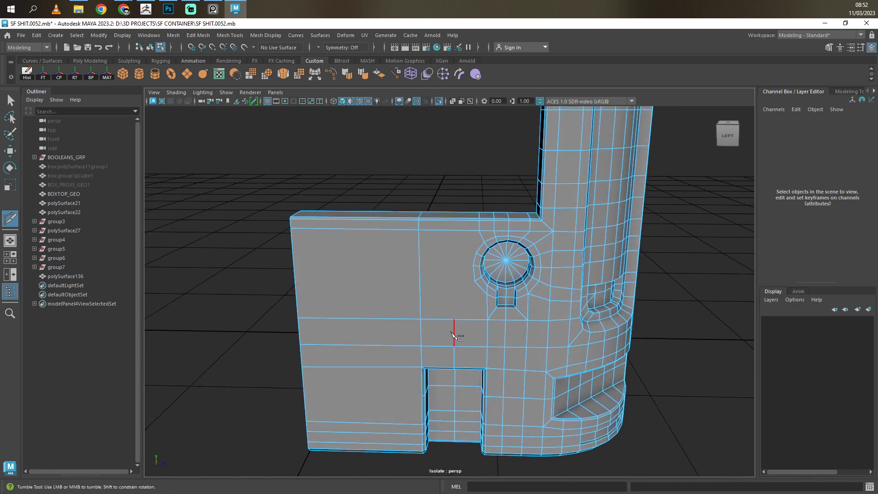
left_click_drag(458, 215, 487, 247, "alt")
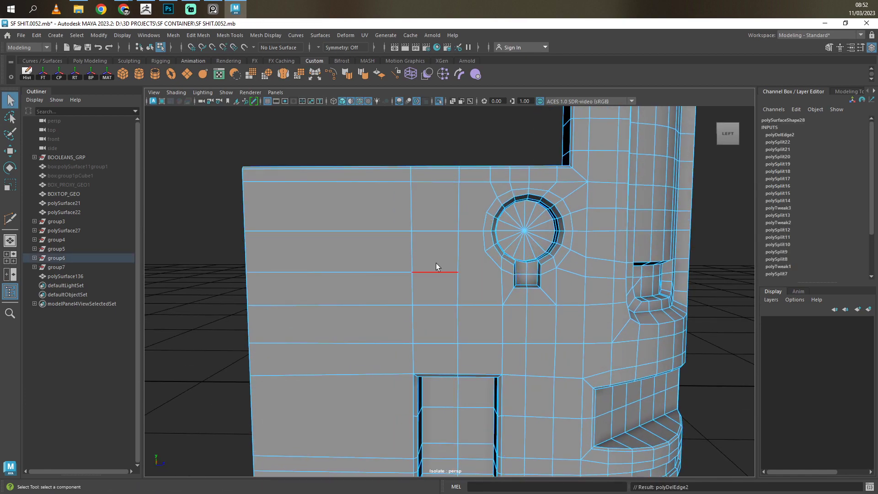
right_click_drag(439, 269, 540, 271, "shift")
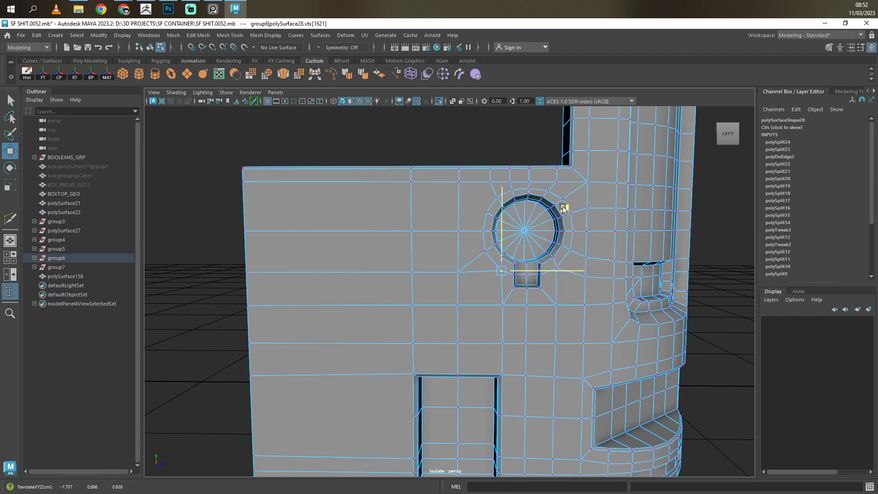
left_click(485, 251)
right_click_drag(466, 267, 476, 223, "shift")
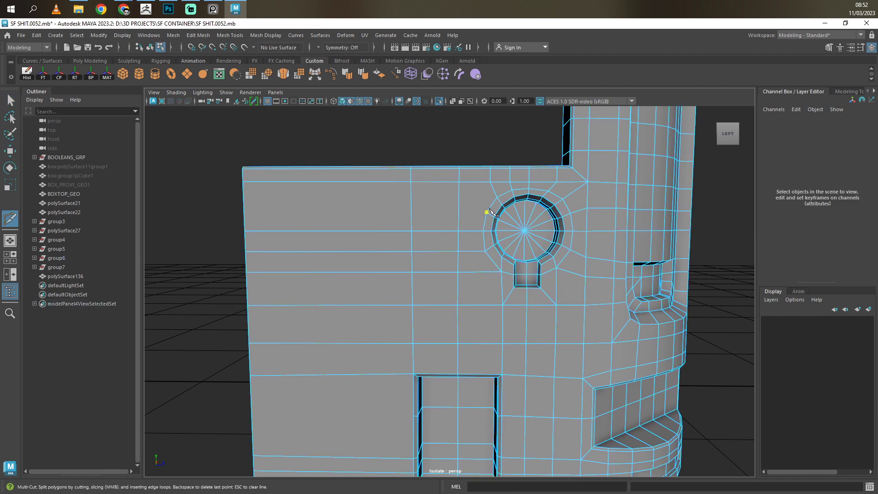
left_click_drag(483, 208, 466, 231, "alt")
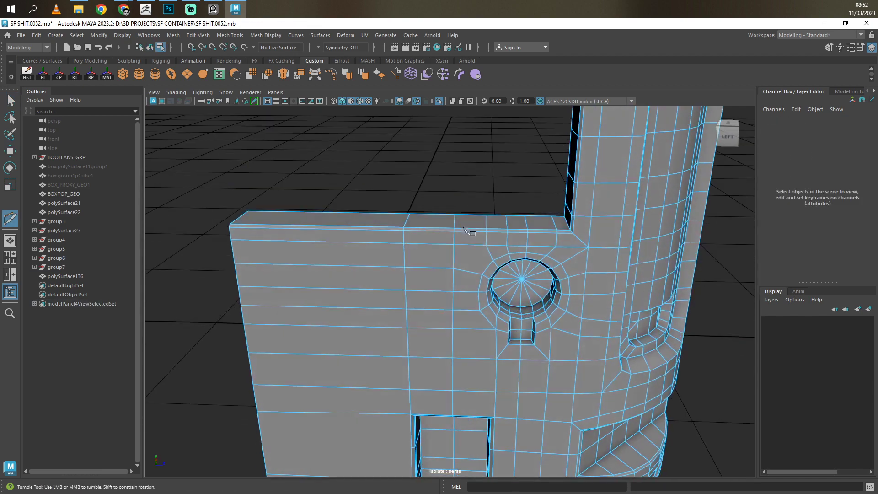
key("q")
Add a further cut along the top of the panel near the round hole.
left_click(389, 249)
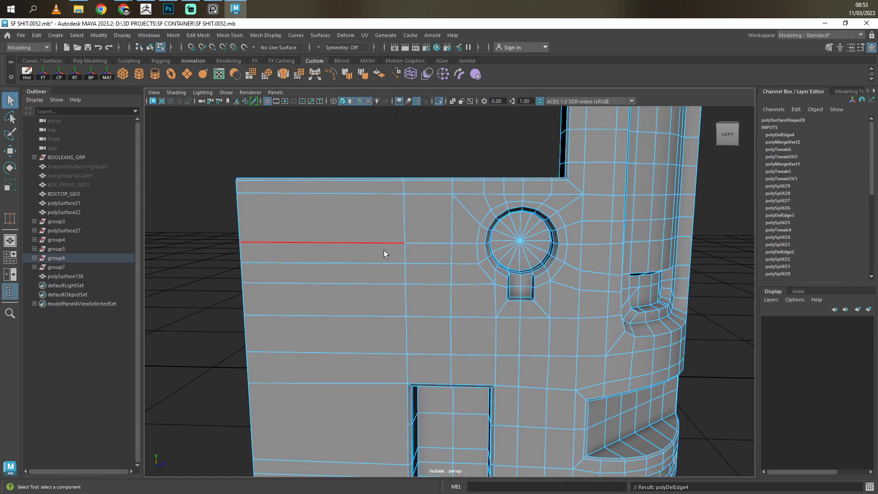
mouse_move(392, 261)
left_mouse_down("alt")
mouse_move(367, 247)
mouse_move(412, 247)
left_mouse_up("alt")
left_click(427, 241)
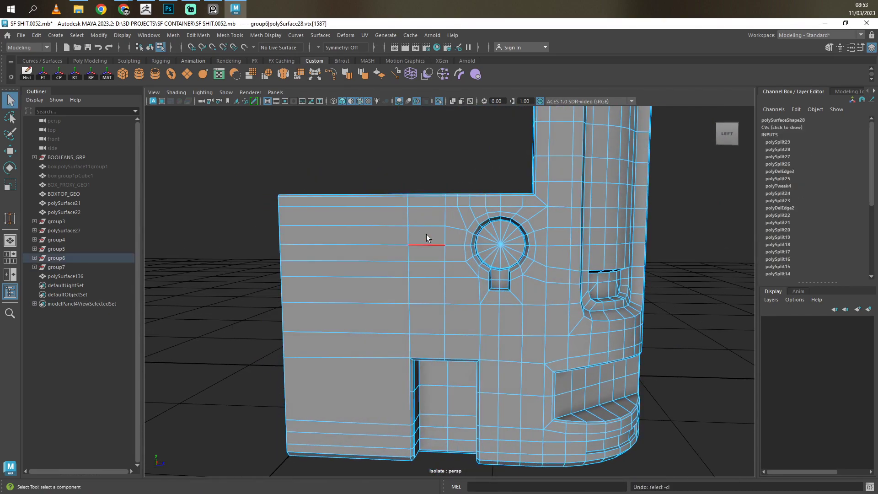
mouse_move(427, 241)
right_mouse_down("alt")
mouse_move(505, 285)
mouse_move(490, 259)
mouse_move(454, 241)
right_mouse_up("alt")
left_click_drag(493, 234, 493, 261, "alt")
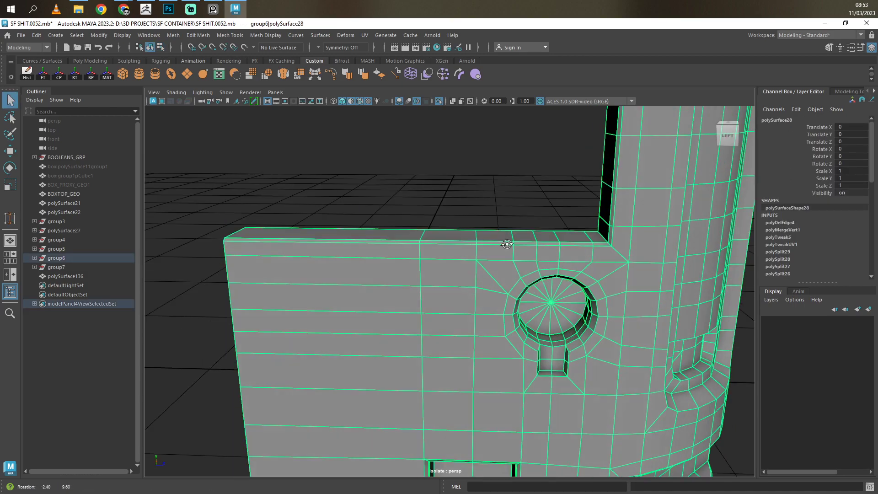
right_click_drag(485, 279, 476, 311, "shift")
left_click(476, 276)
middle_click_drag(490, 311, 466, 248, "alt")
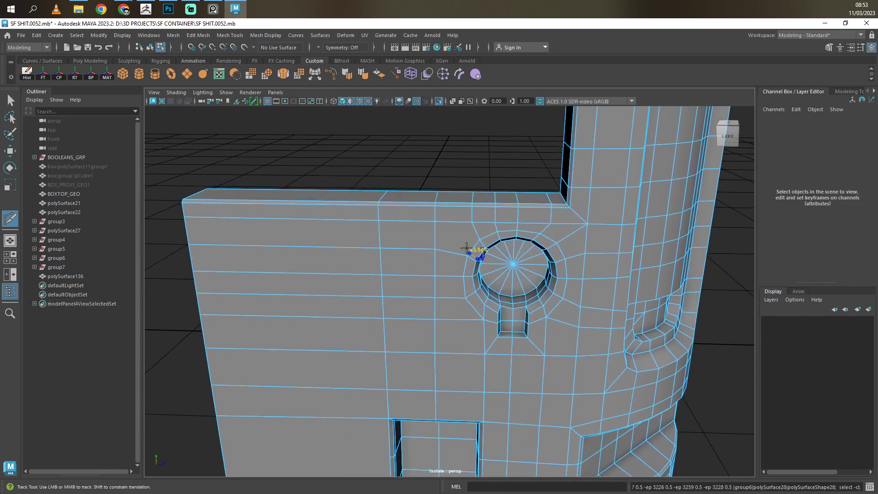
key("q")
Move the vertex and edge loop left of the round hole to even out the quads.
left_click(432, 247)
left_click_drag(432, 247, 439, 239, "alt")
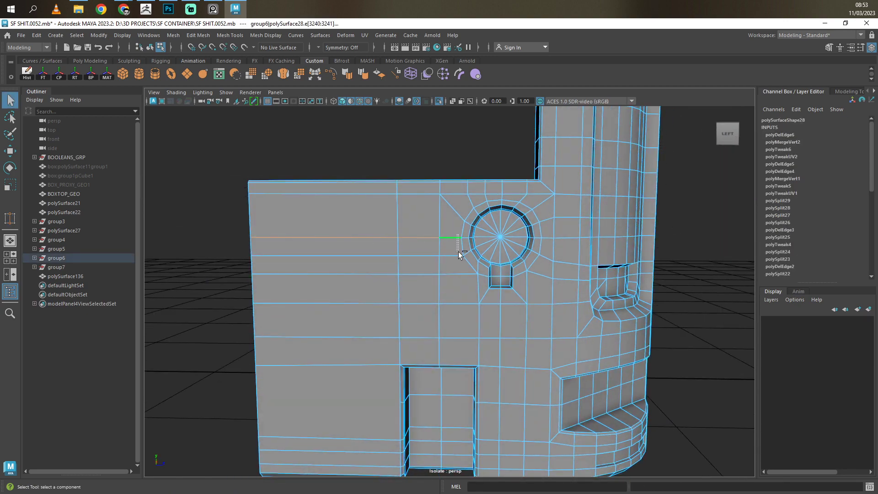
key("w")
key("F9")
left_click(439, 224)
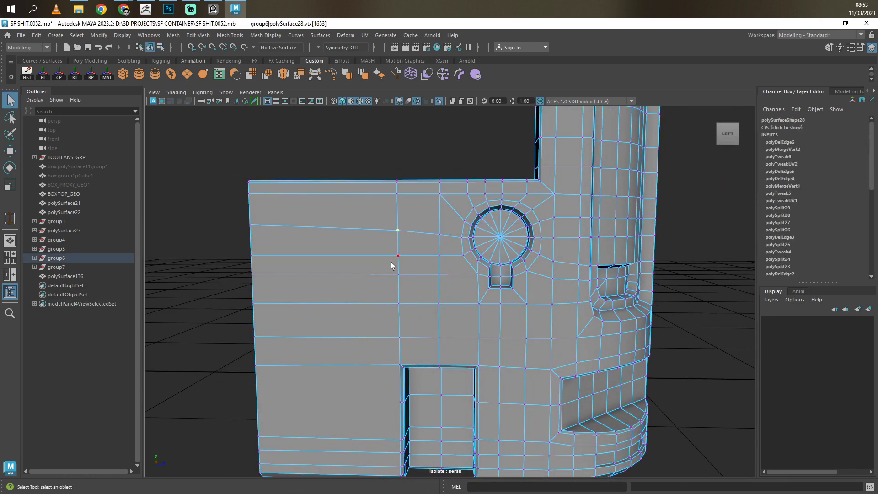
key("F10")
double_click(351, 229)
key("w")
right_click_drag(478, 273, 434, 257)
left_click(460, 253)
key("w")
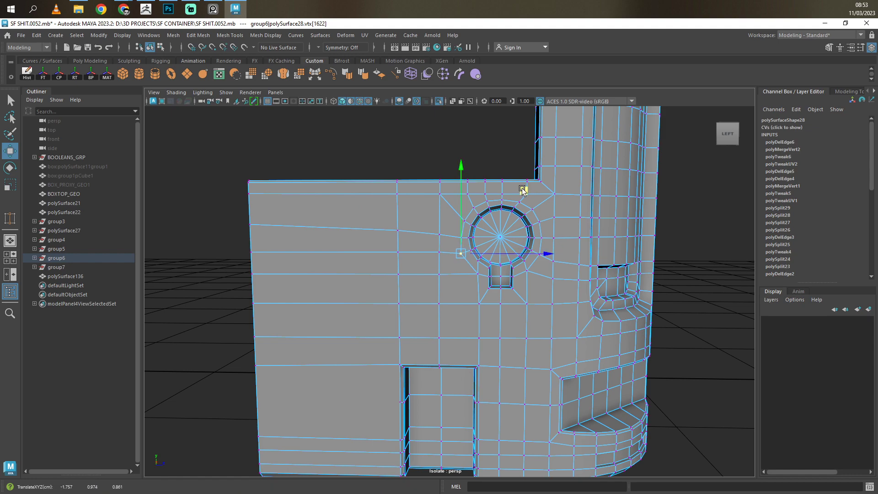
Reposition the horizontal edges left of the round hole.
key("F10")
key("q")
double_click(366, 273)
key("w")
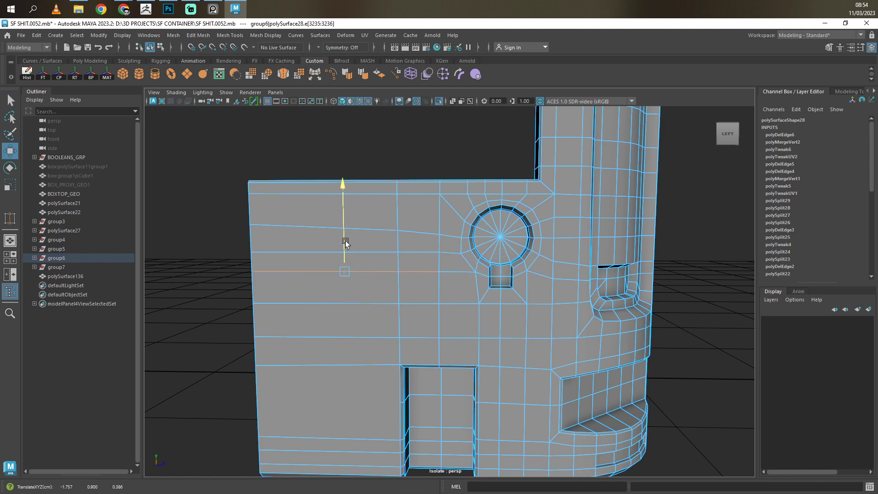
key("r")
key("F9")
key("q")
Adjust the vertex beside the round hole, then return to object selection.
left_click(461, 250)
key("w")
key("q")
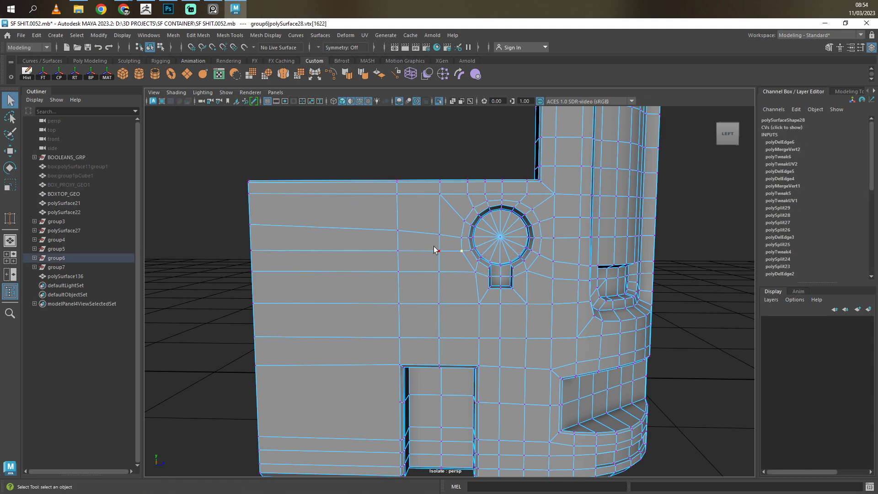
key("q")
key("w")
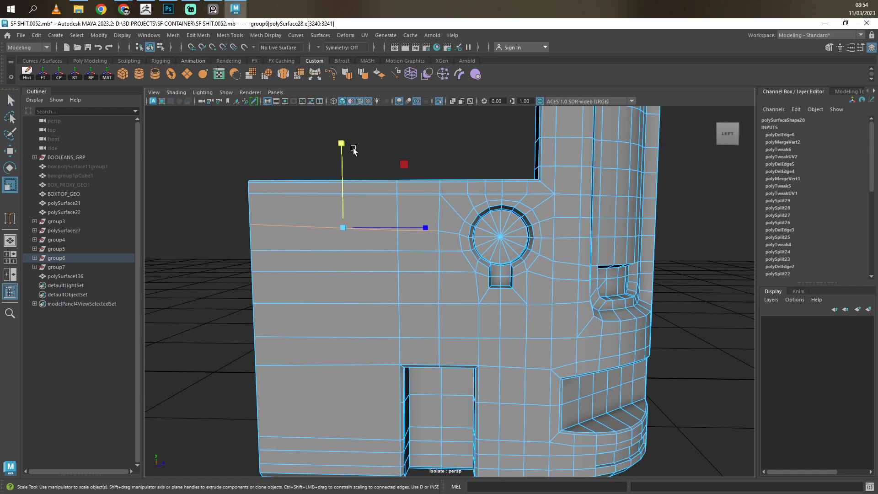
key("F8")
key("F8")
key("F8")
key("q")
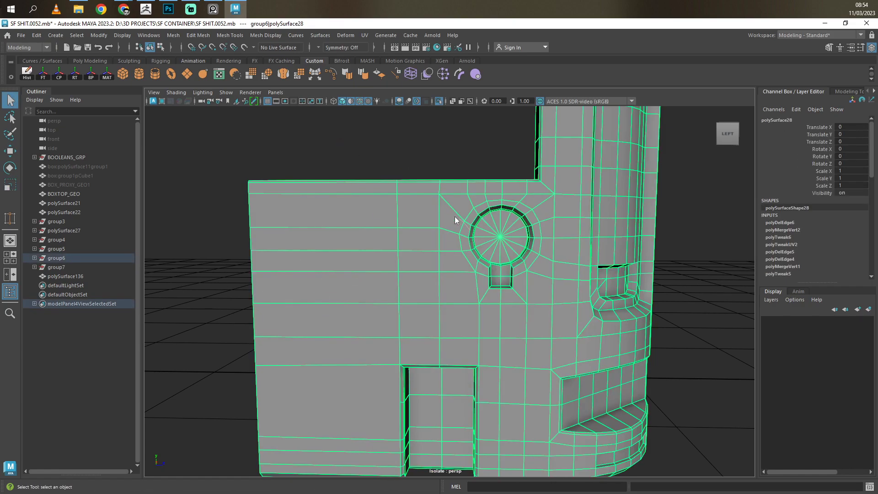
Cut a vertical edge loop down the panel and weld the stray vertex by the rectangular recess.
right_click_drag(463, 211, 463, 132, "shift")
scroll(418, 288, "down", 3)
scroll(435, 273, "up", 2)
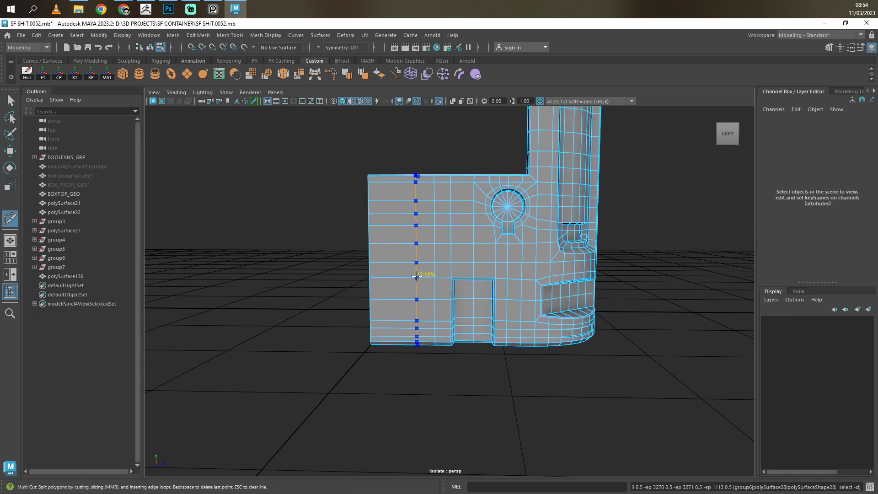
right_click_drag(481, 366, 455, 270, "shift")
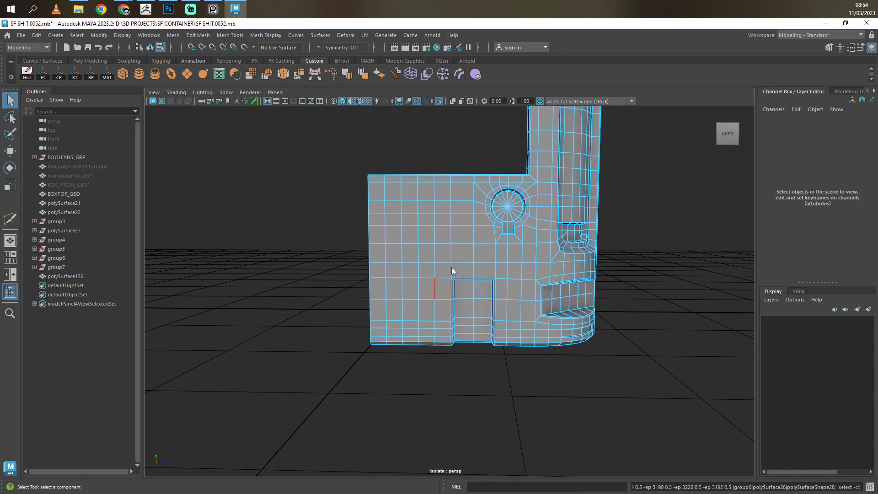
scroll(515, 284, "up", 3)
Increment-save the scene as SF SHIT.0053.mb.
key("F8")
key("q")
scroll(457, 274, "down", 5)
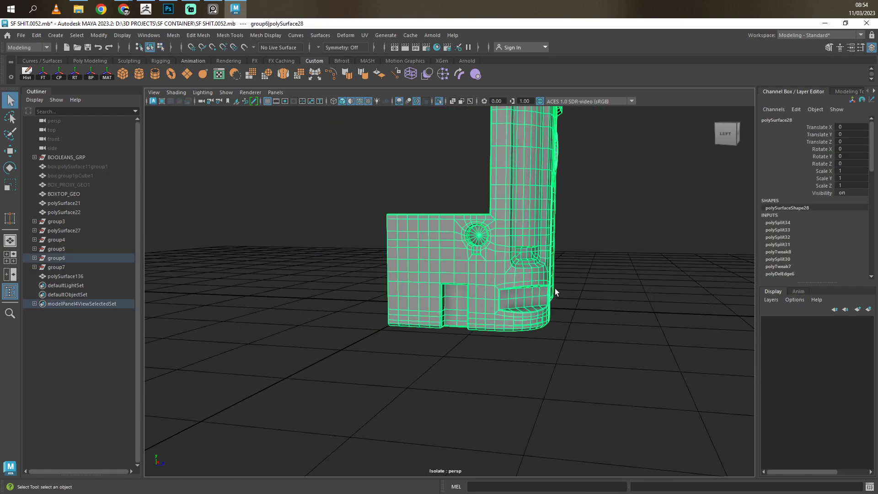
mouse_move(554, 289)
left_mouse_down("alt")
mouse_move(459, 176)
mouse_move(411, 172)
mouse_move(466, 312)
mouse_move(476, 314)
left_mouse_up("alt")
key("ctrl+alt+s")
Frame the arch's underside and commit a cut on its lower edge.
right_click_drag(476, 314, 466, 256, "shift")
mouse_move(466, 256)
left_mouse_down("alt")
mouse_move(463, 232)
mouse_move(422, 276)
left_mouse_up("alt")
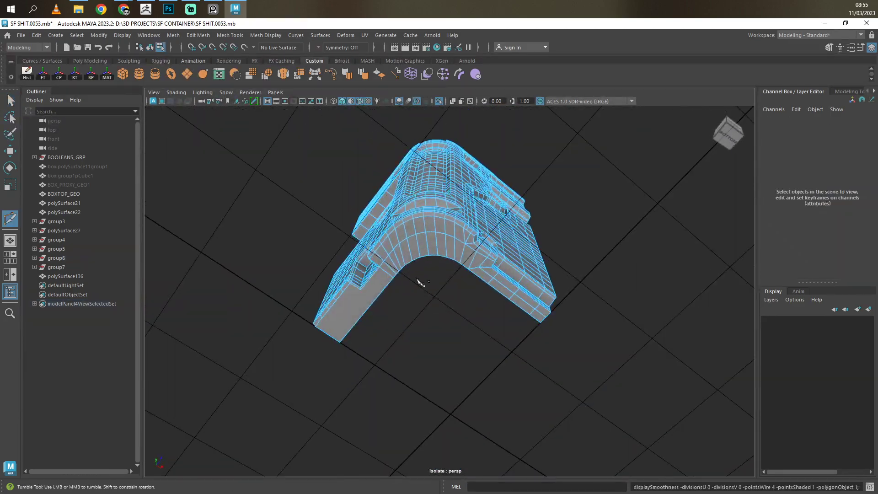
right_click_drag(421, 277, 458, 315, "alt")
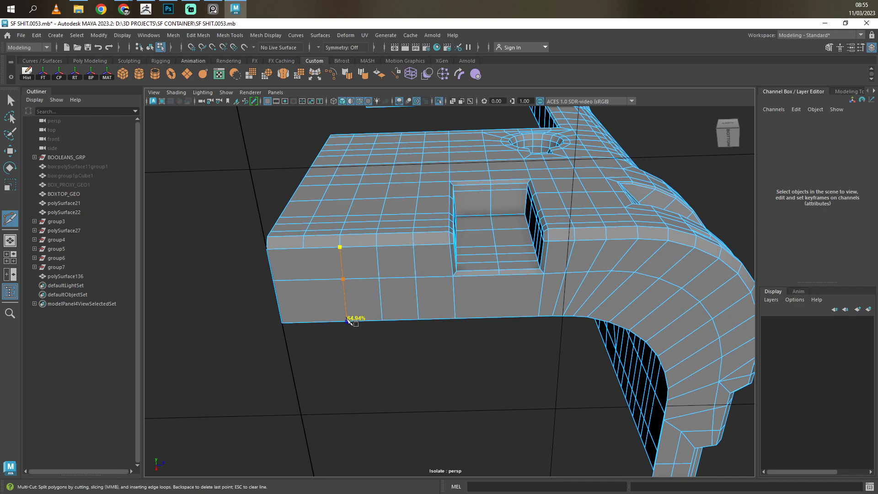
left_click_drag(540, 300, 526, 293, "alt")
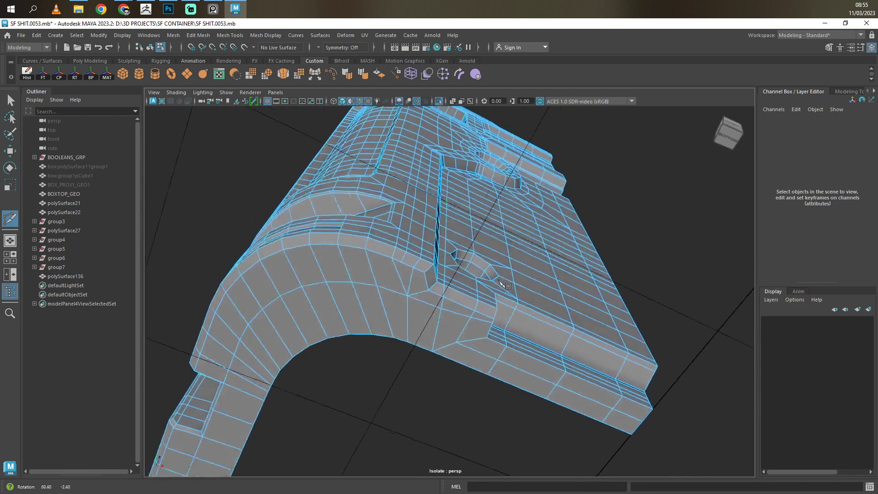
middle_click_drag(526, 293, 510, 286, "alt")
key("Return")
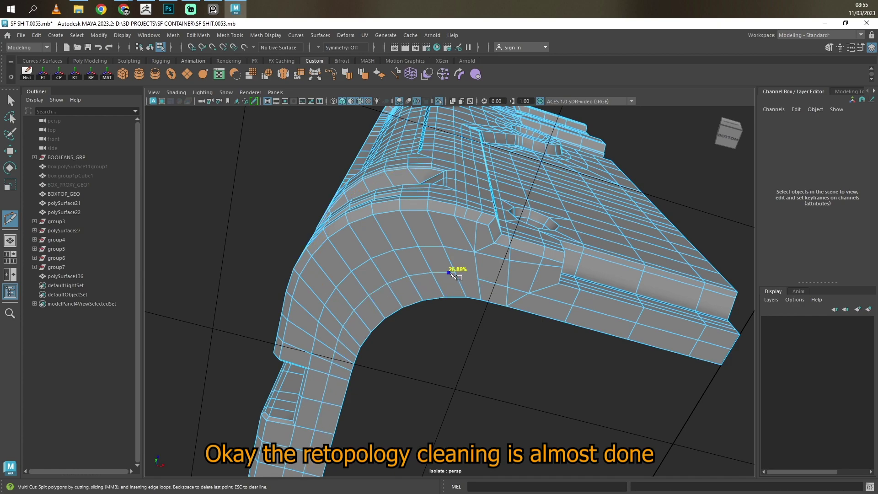
Target Weld the stray vertex under the arch into its neighbour, linking the corner base to the panel.
left_click_drag(516, 291, 457, 303, "alt")
key("g")
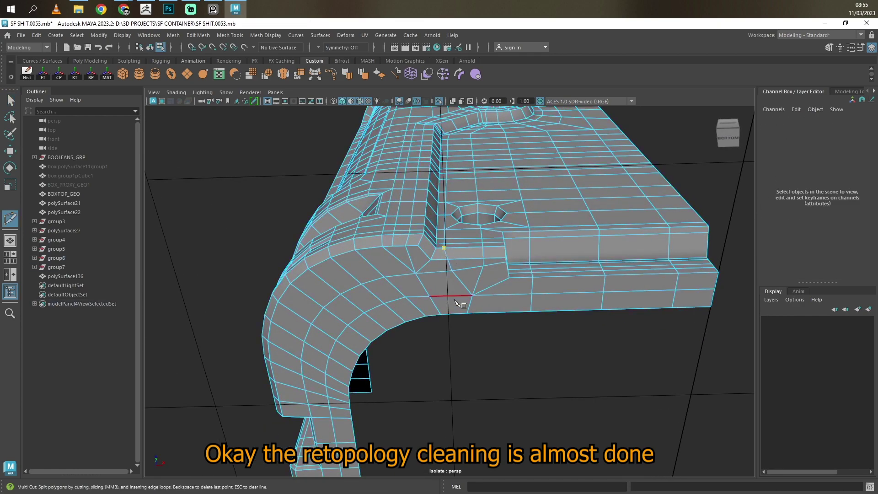
key("Escape")
mouse_move(486, 267)
right_mouse_down()
mouse_move(476, 283)
mouse_move(487, 294)
right_mouse_up()
left_click_drag(496, 294, 486, 295)
mouse_move(486, 295)
left_mouse_down("alt")
mouse_move(412, 265)
mouse_move(410, 276)
left_mouse_up("alt")
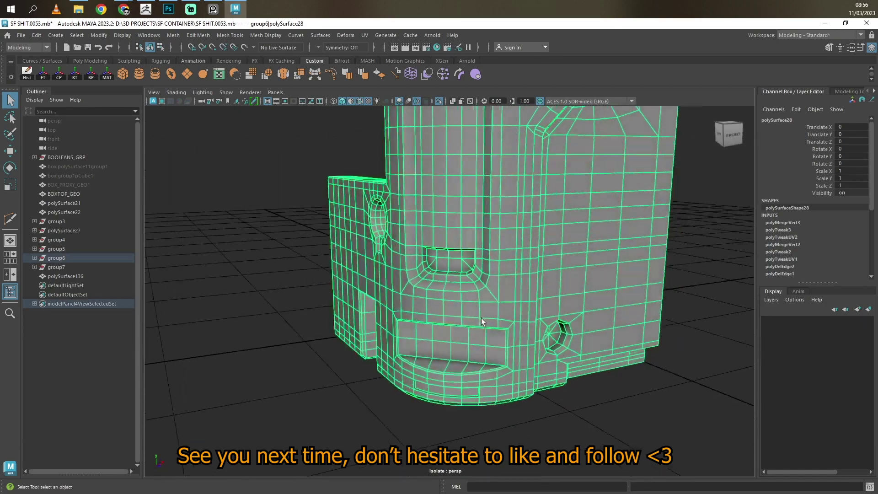
left_click(469, 307)
key("w")
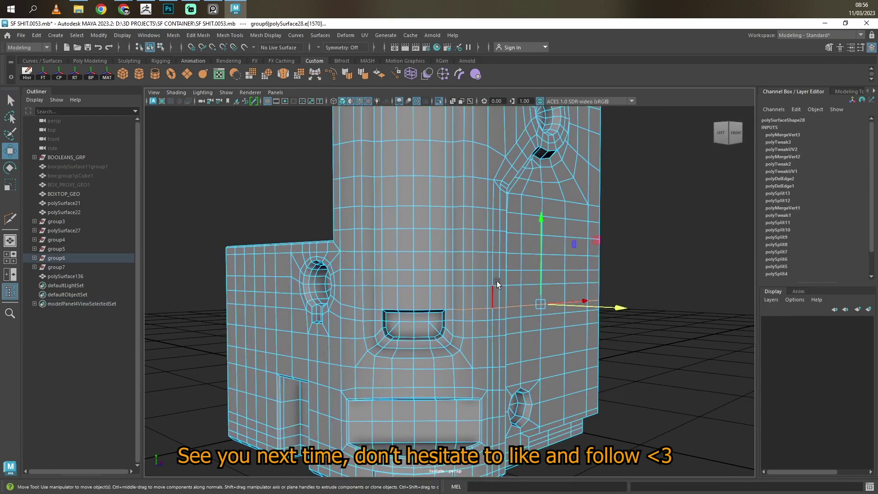